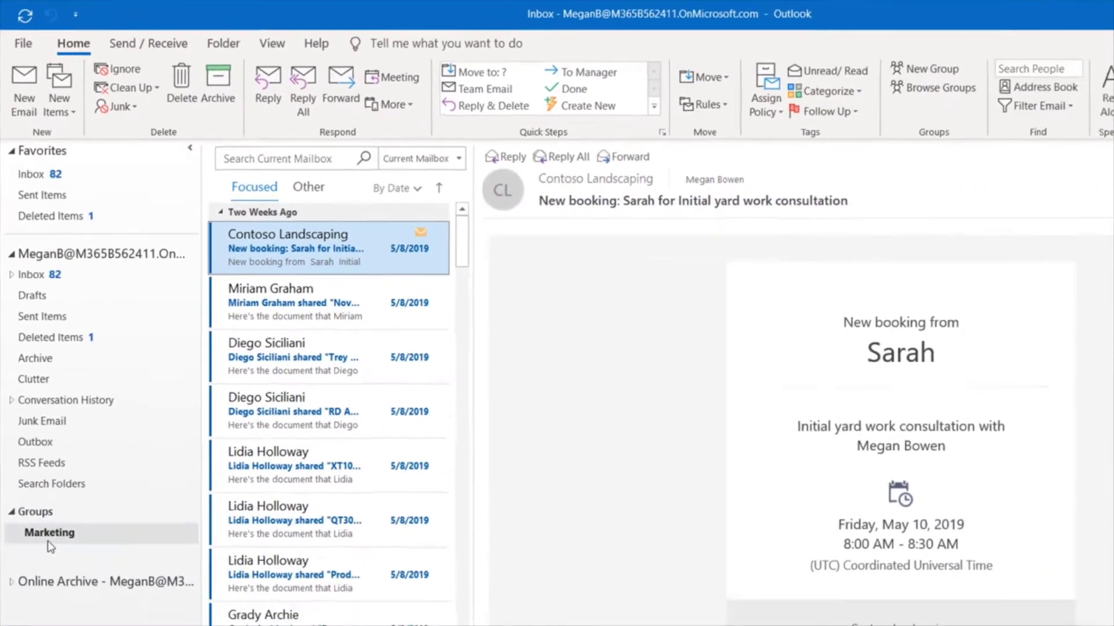
Step: Open the welcome message in the Marketing group and expand the Online Archive folders
click(58, 625)
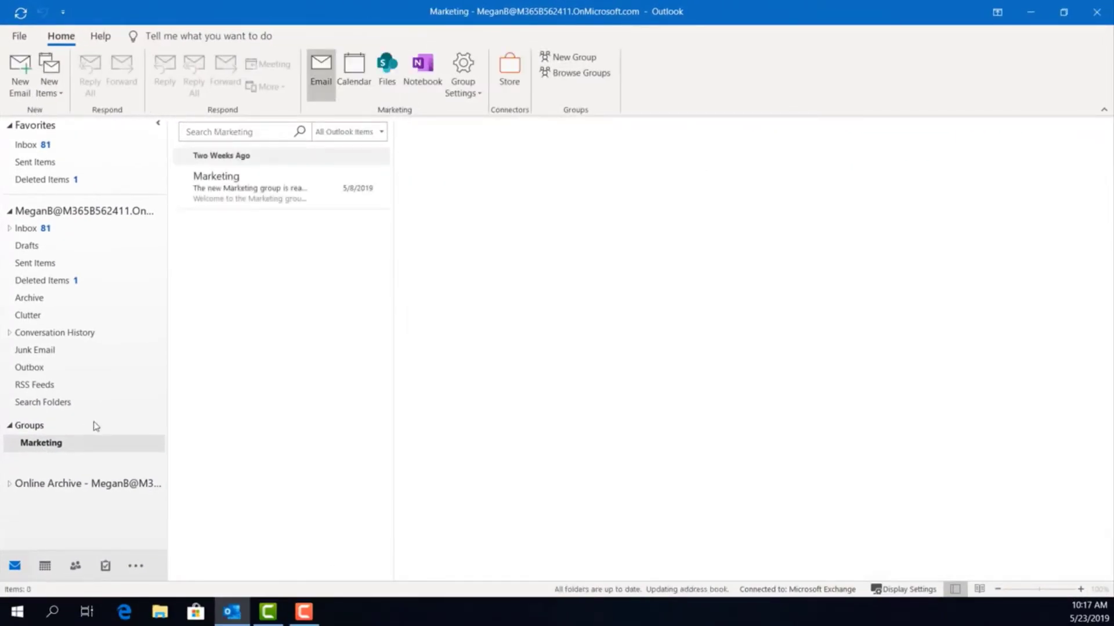
click(251, 197)
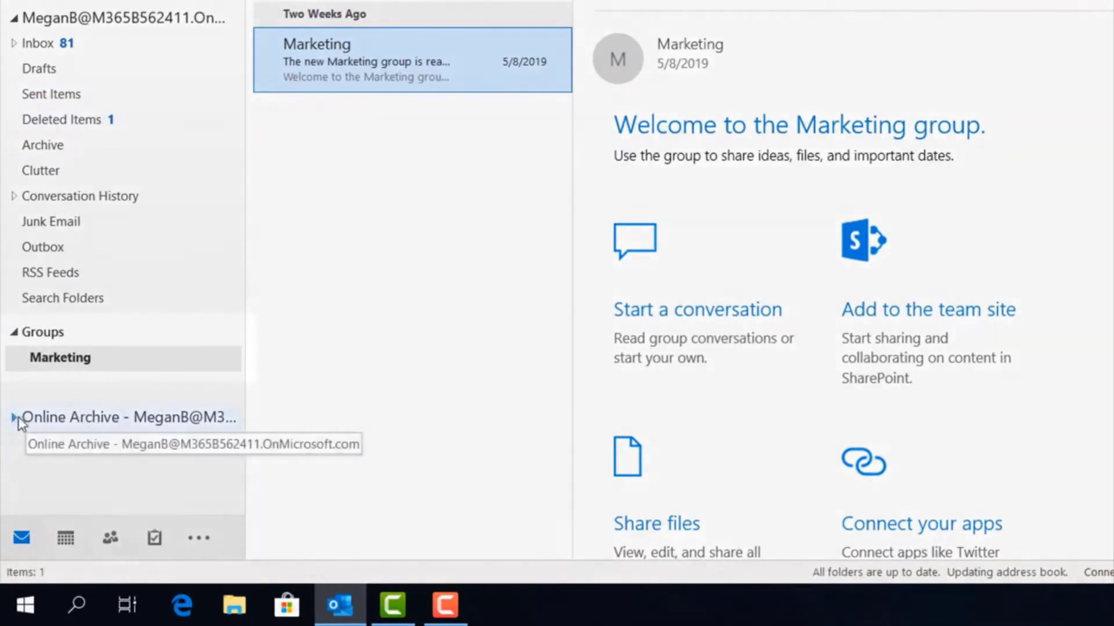
click(16, 418)
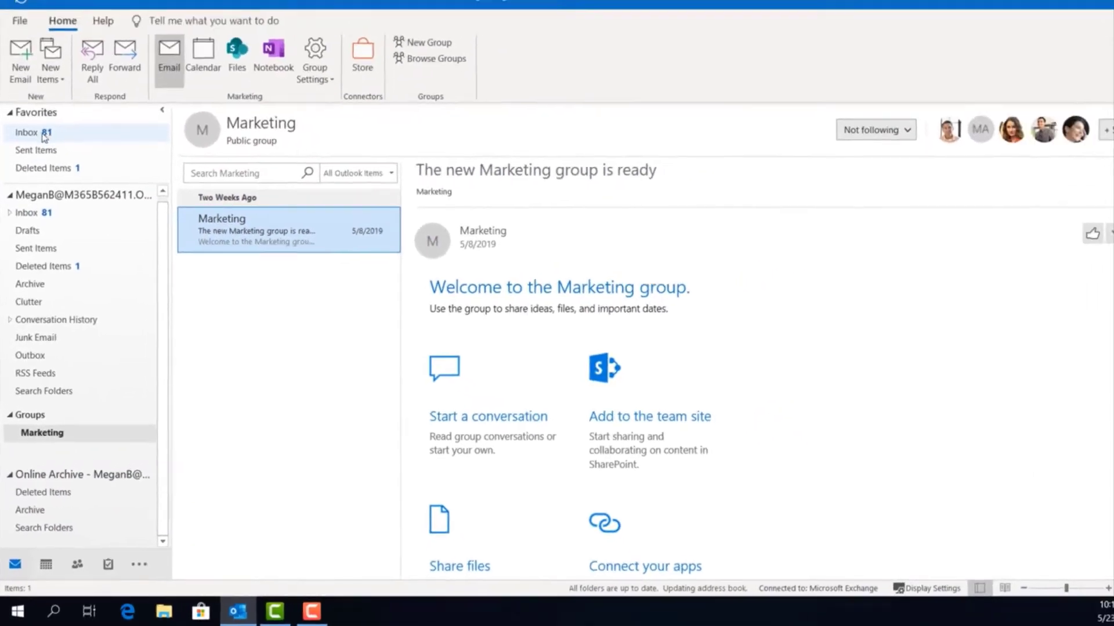
Step: Go to the Favorites Inbox, browse the Focused list, and read the three shared-document messages from "November-December Ad Proposals" to "RD And Engineering Costs Q2"
click(36, 147)
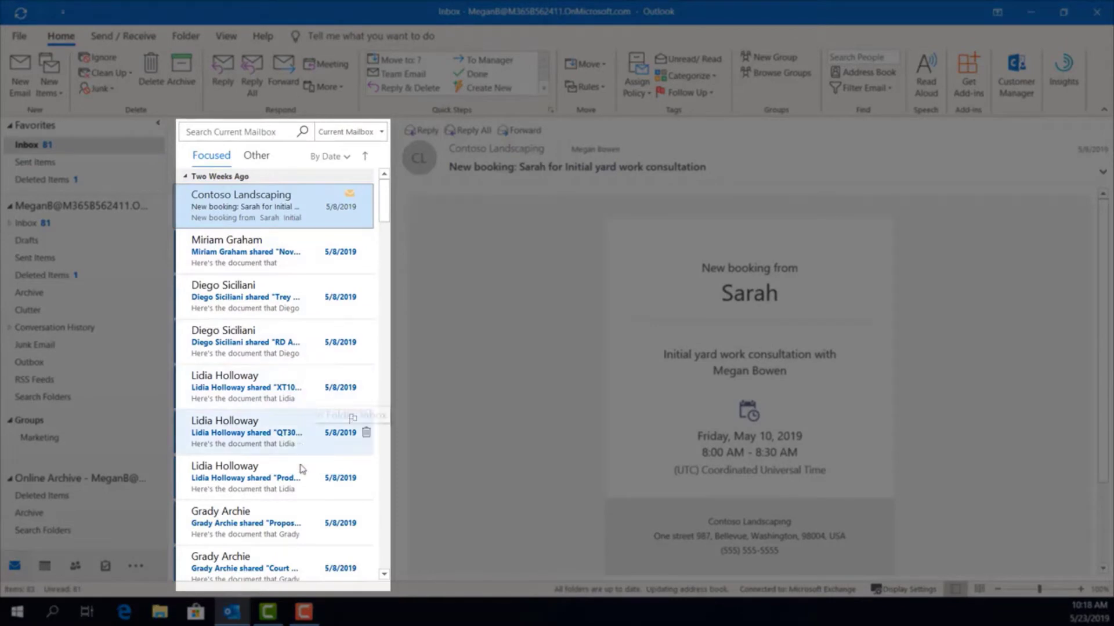
scroll(298, 476, down, 3)
scroll(293, 504, down, 3)
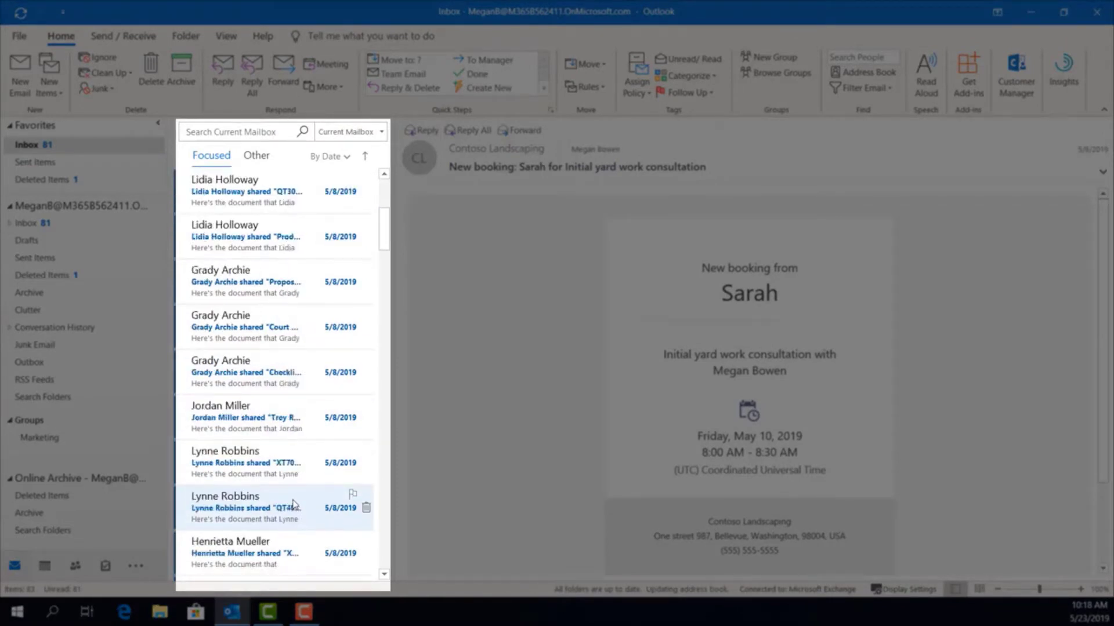
scroll(292, 502, up, 6)
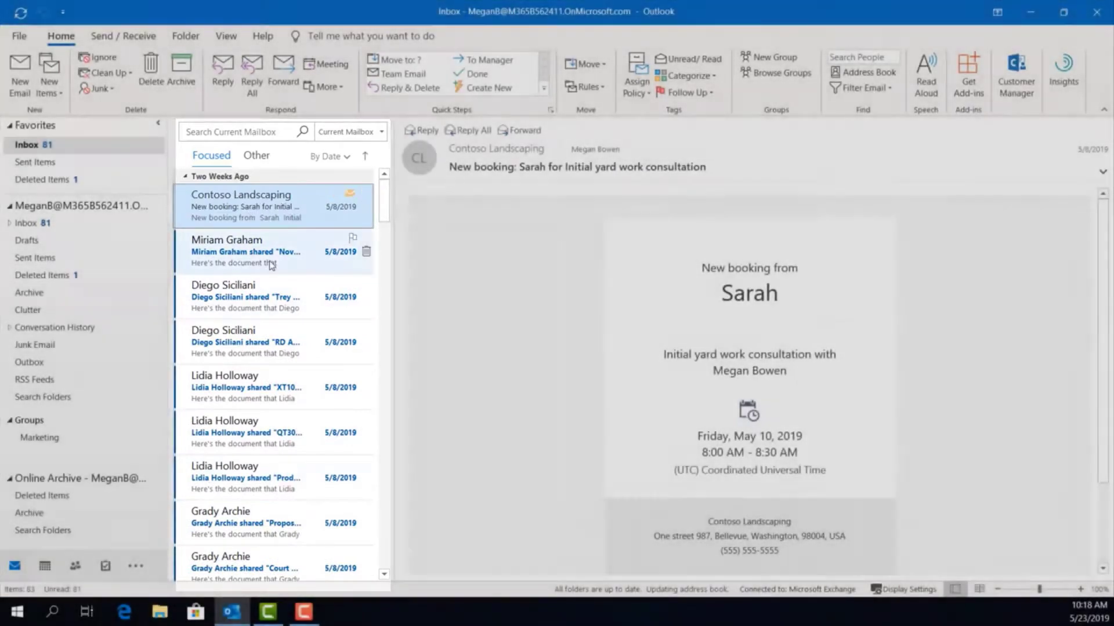
click(269, 264)
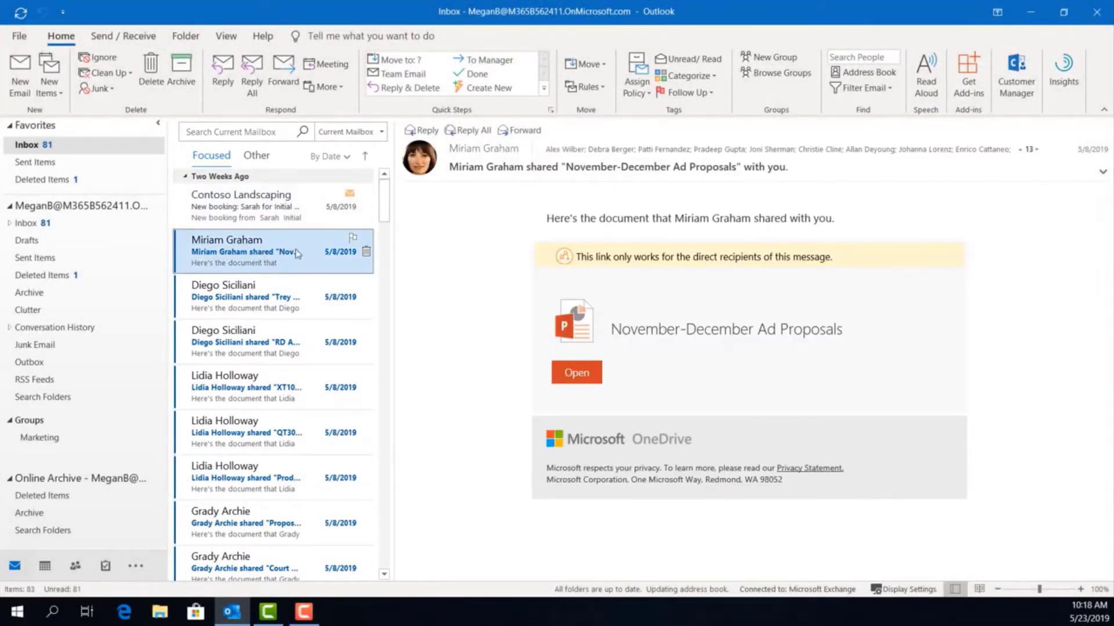
click(290, 287)
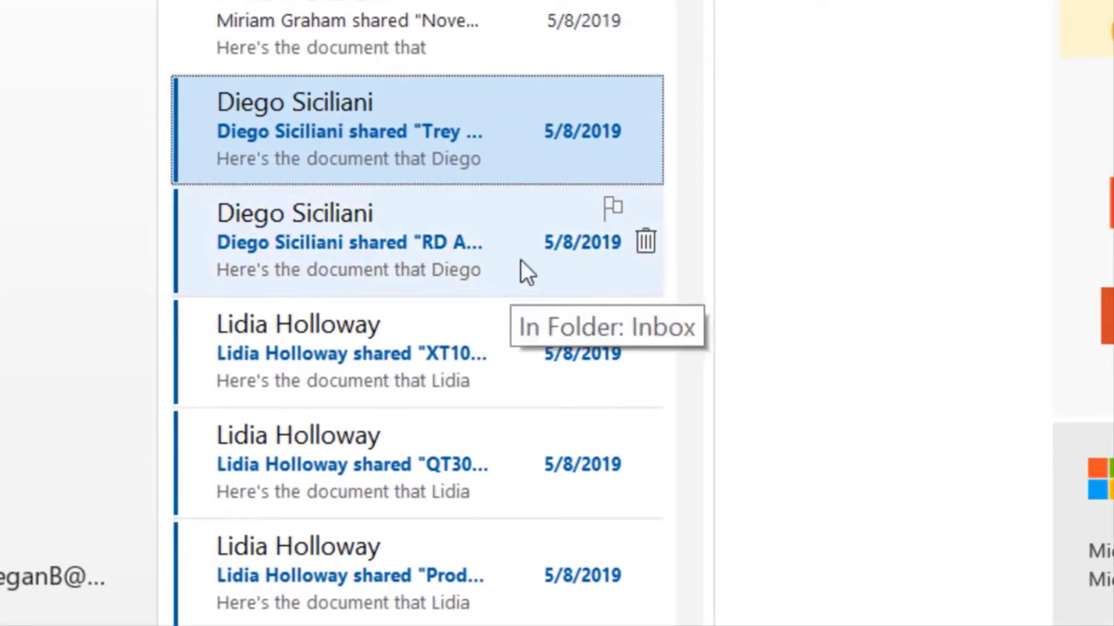
click(408, 274)
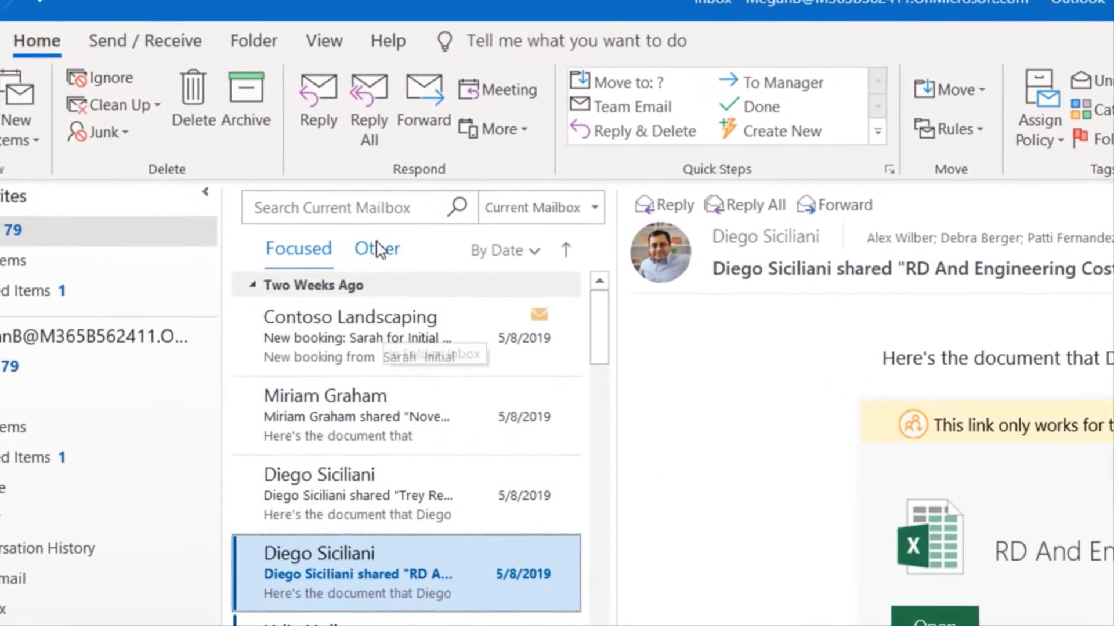
Step: View the messages filed under Other and return to the Focused messages
click(302, 190)
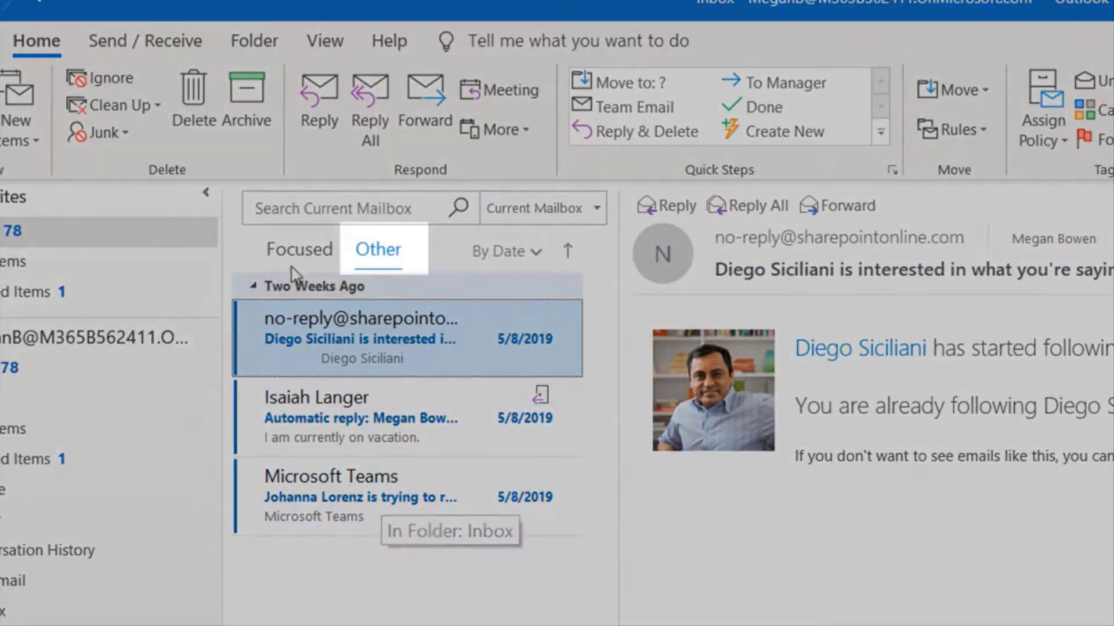
click(297, 254)
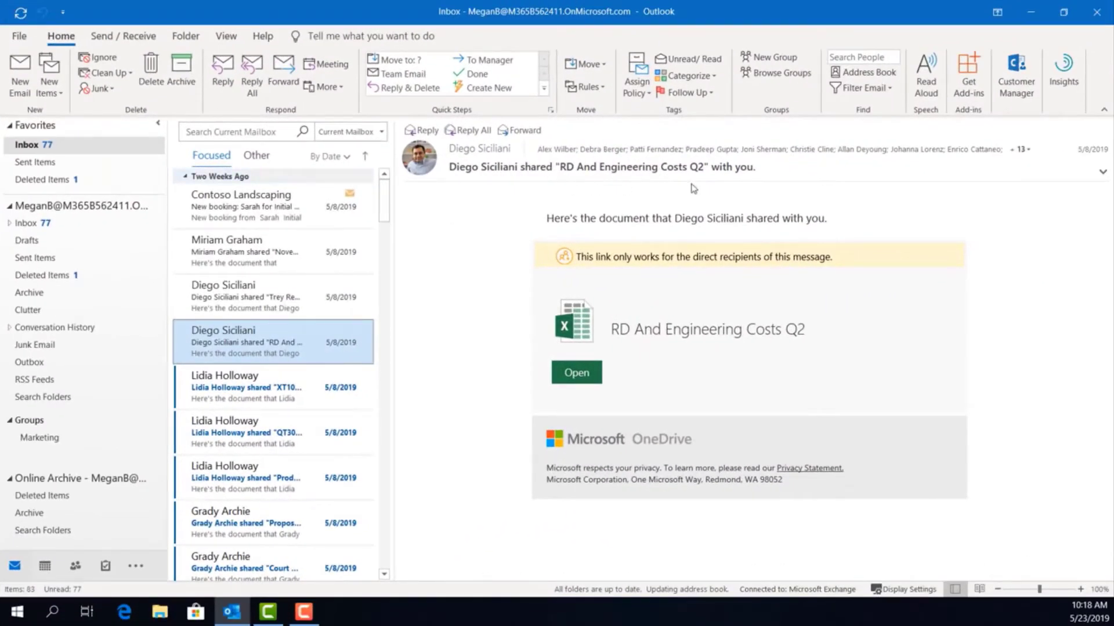
Step: Open the shared "RD And Engineering Costs Q2" workbook from the message to view it
click(584, 384)
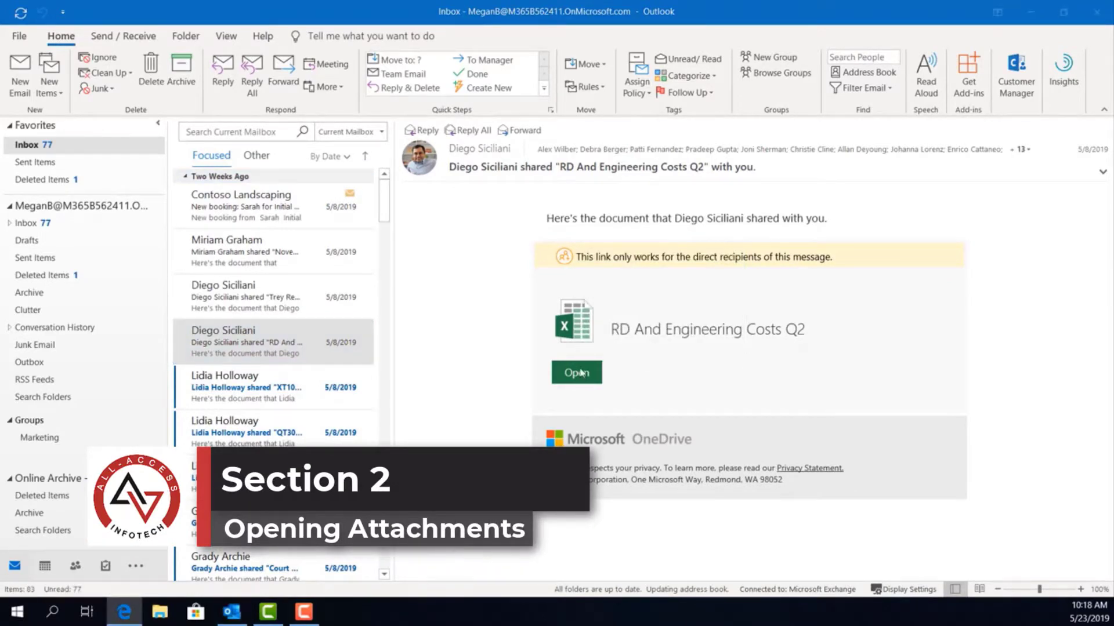
drag(371, 355, 377, 145)
click(915, 148)
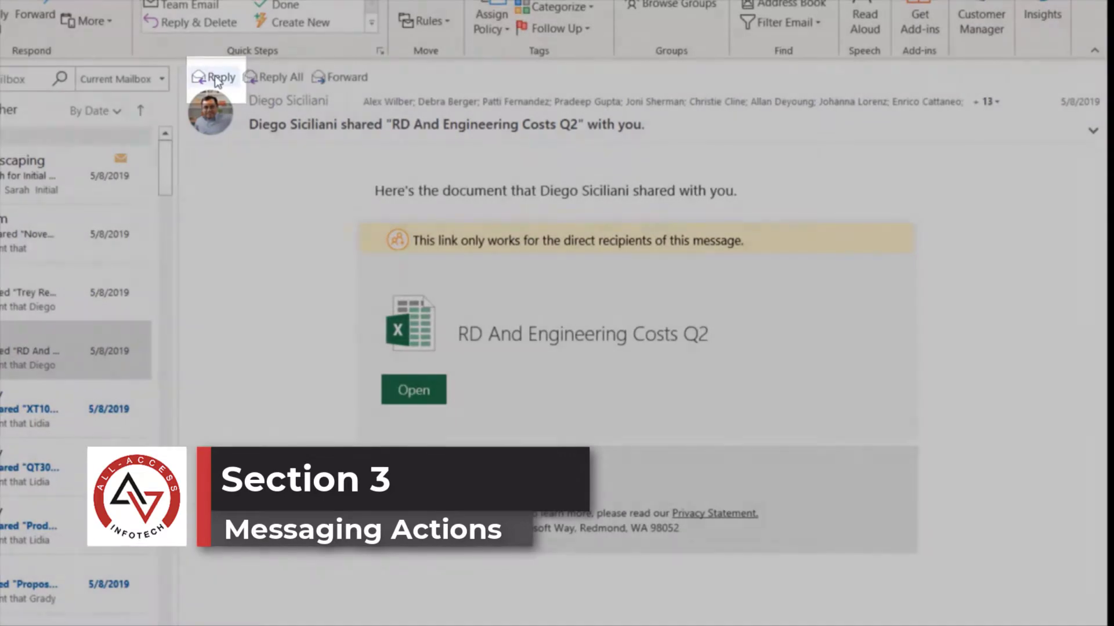
Step: Reply to the sender of the "RD And Engineering Costs Q2" message with a short text beginning "I am" and send it
click(215, 77)
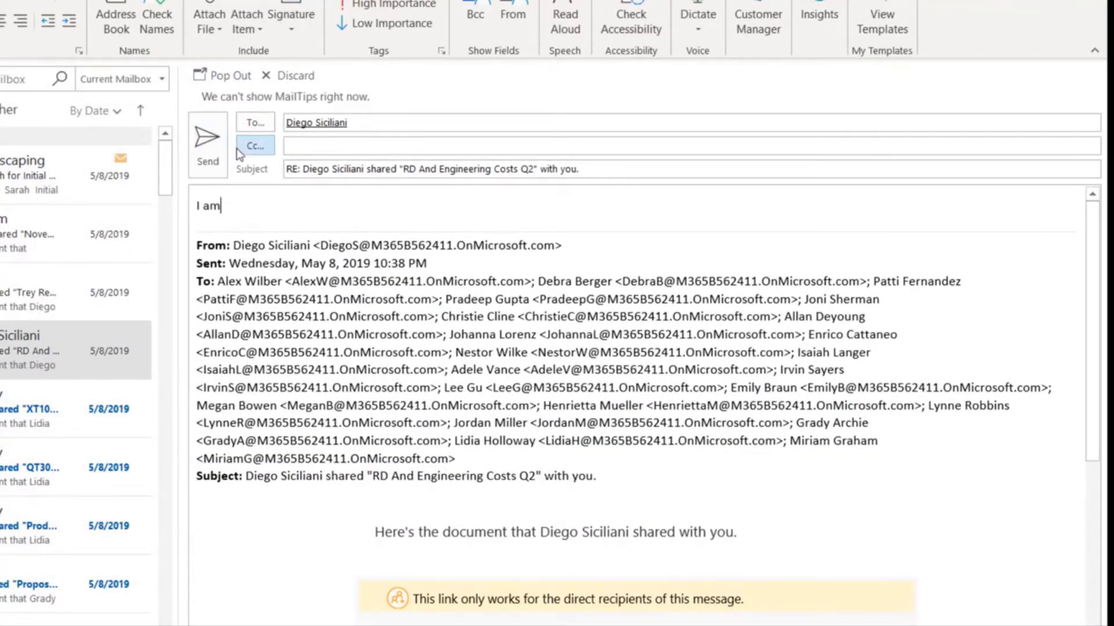
click(207, 148)
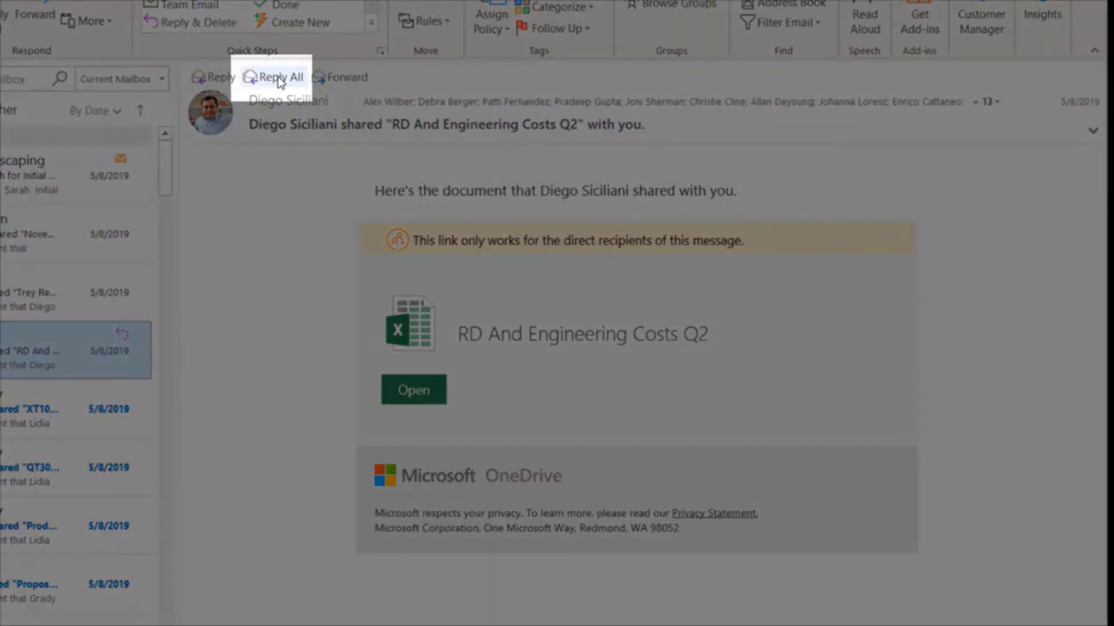
Step: Start a reply to all recipients of the "RD And Engineering Costs Q2" message and discard it
click(279, 78)
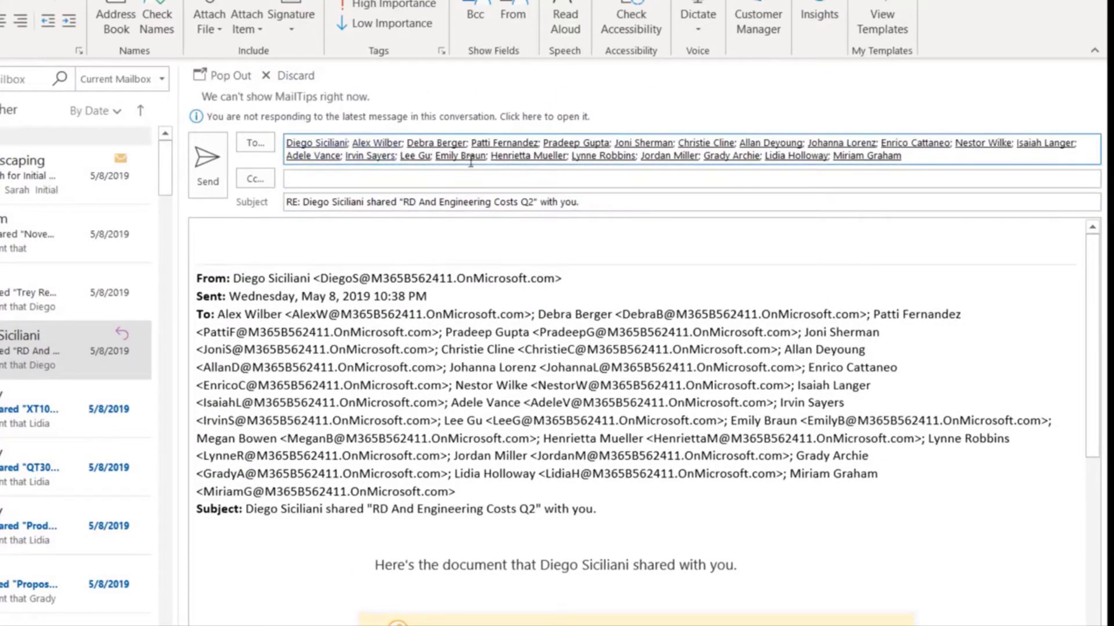
click(288, 76)
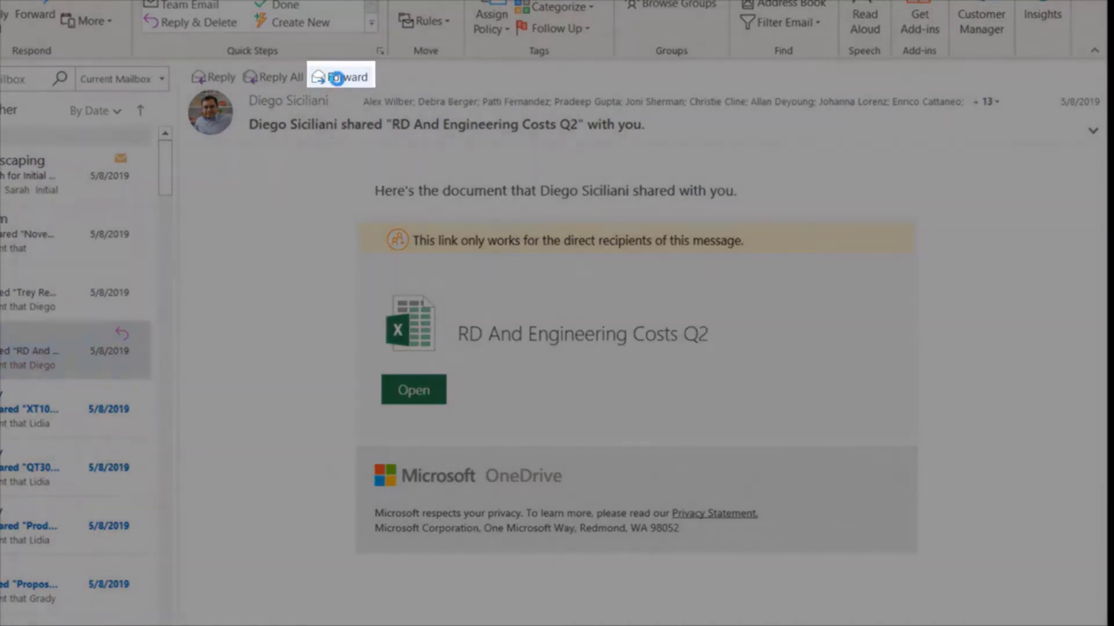
Step: Forward the "RD And Engineering Costs Q2" message to the first suggested recent contact and check the Sent Items folder
click(339, 80)
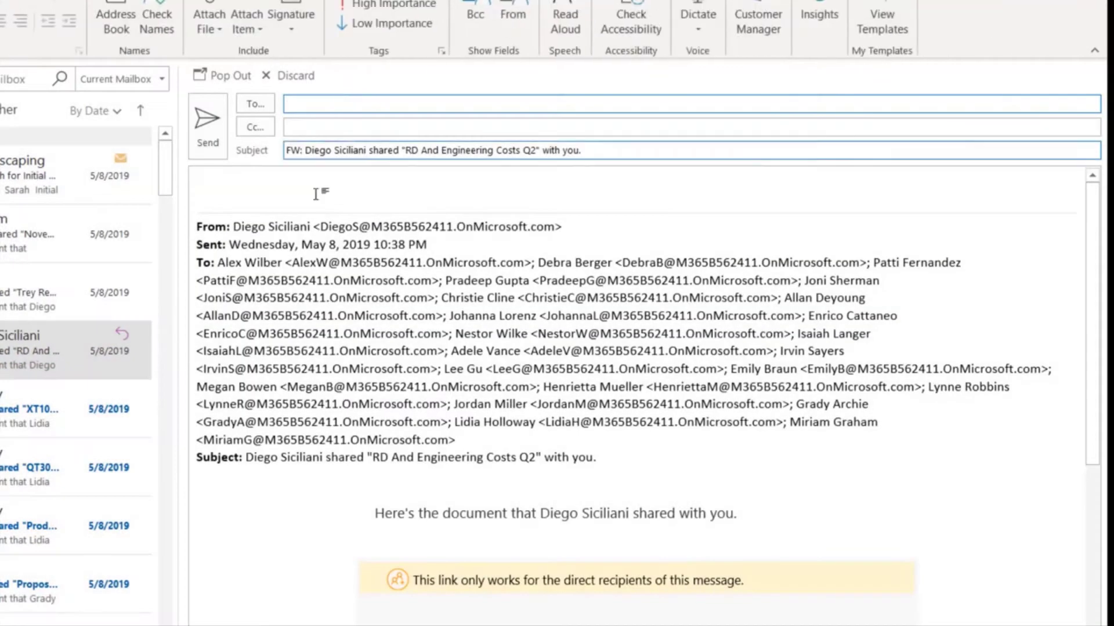
click(320, 123)
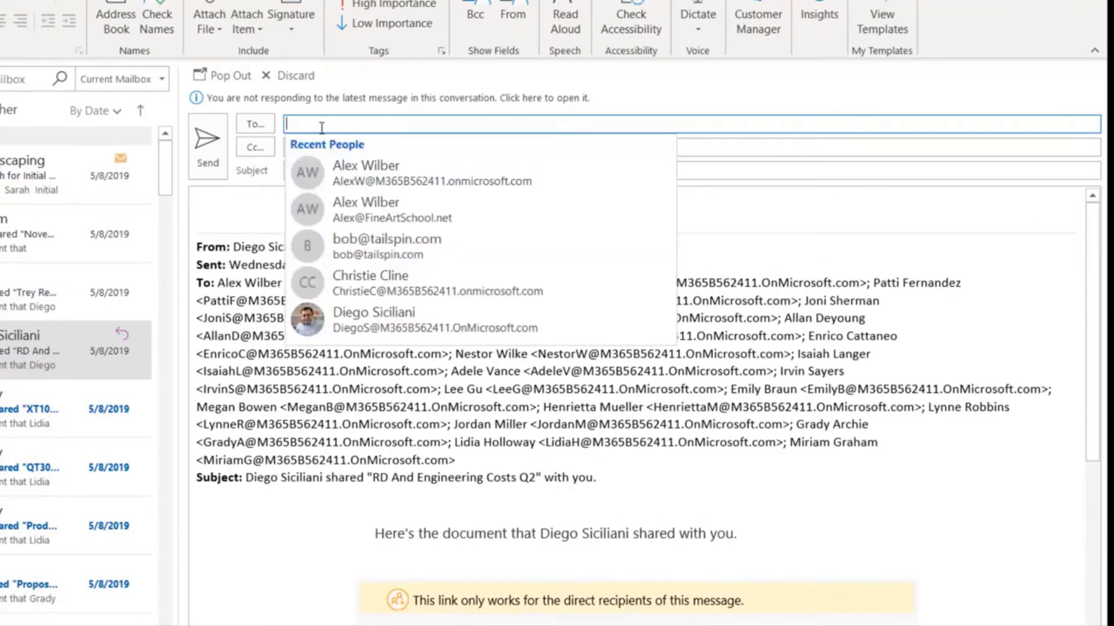
click(348, 173)
click(221, 183)
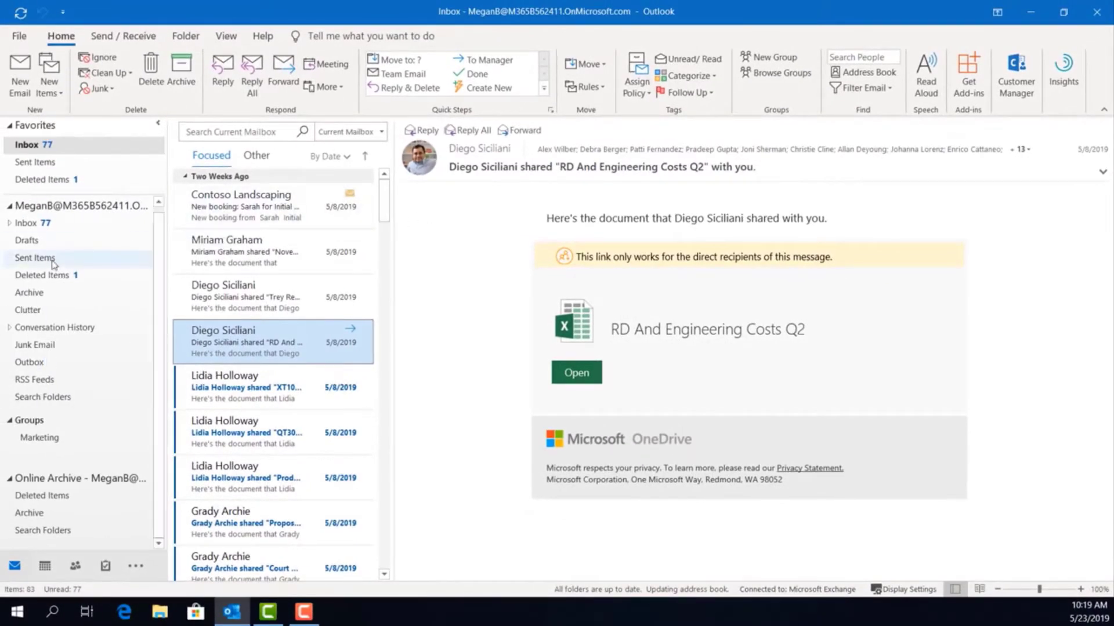
click(52, 261)
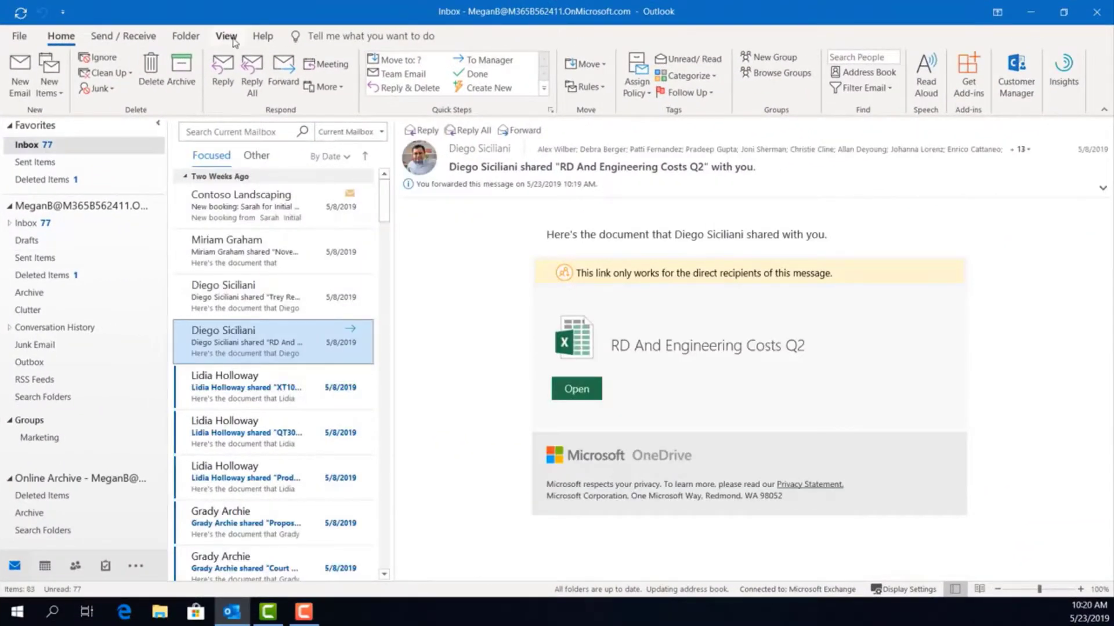
Step: Arrange the Inbox messages by From and look through the sender groups
click(233, 41)
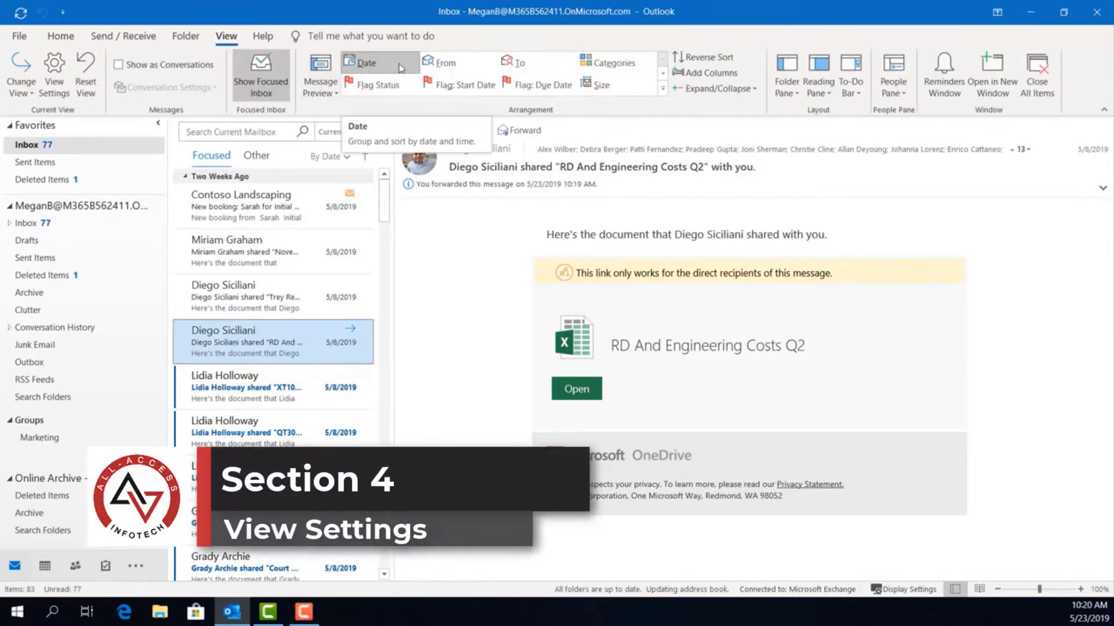
click(457, 66)
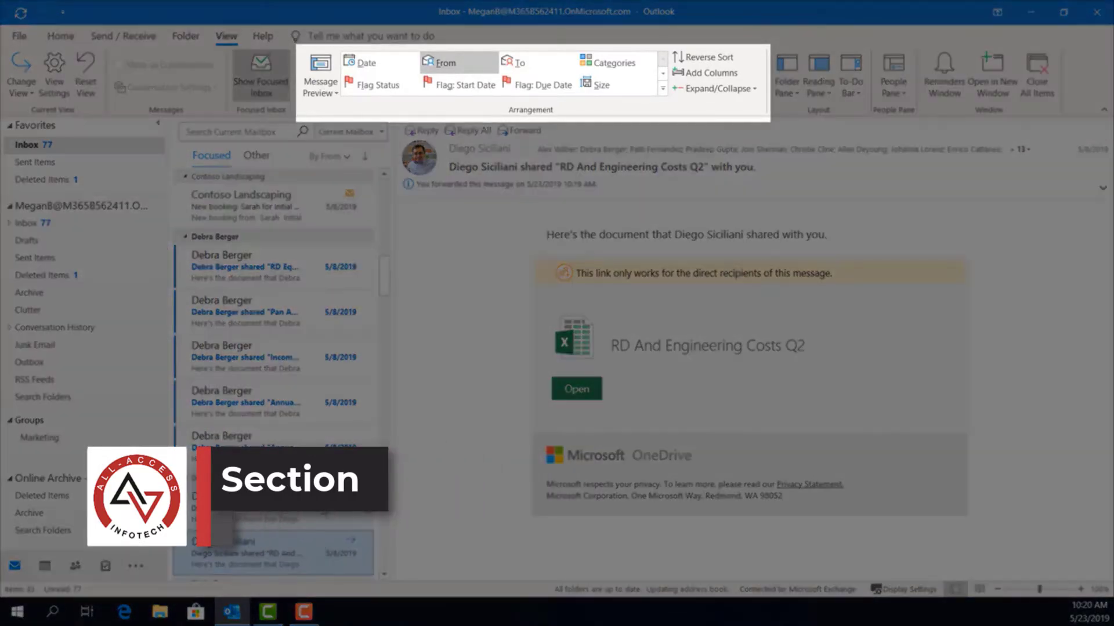
scroll(323, 506, down, 3)
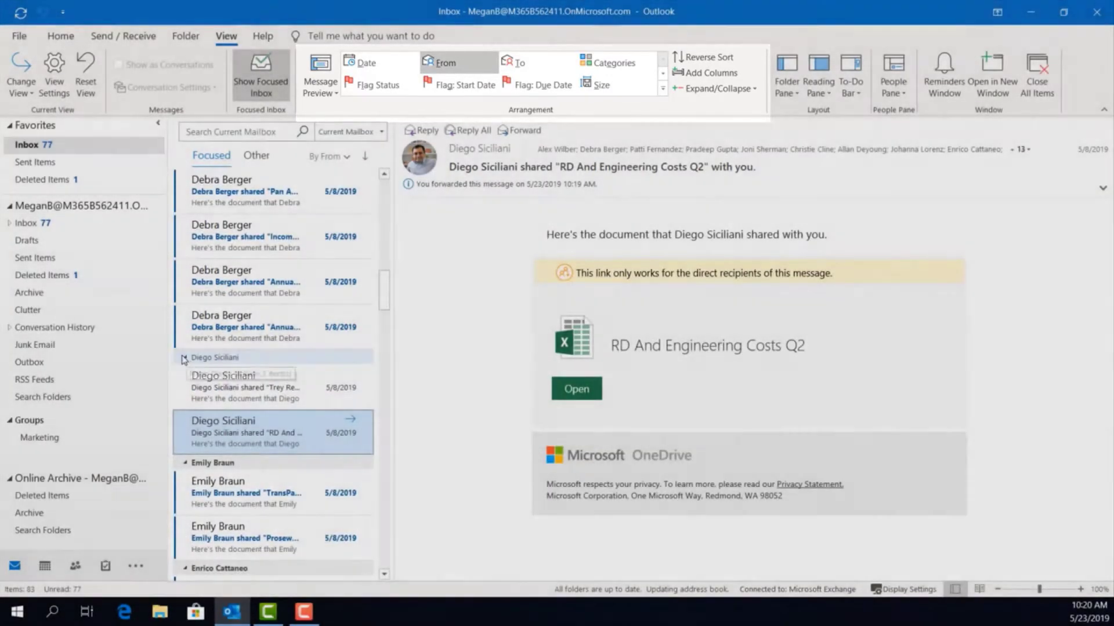
Step: Collapse four consecutive sender groups in the message list and review the groups above them
click(185, 357)
click(187, 375)
click(186, 372)
click(186, 388)
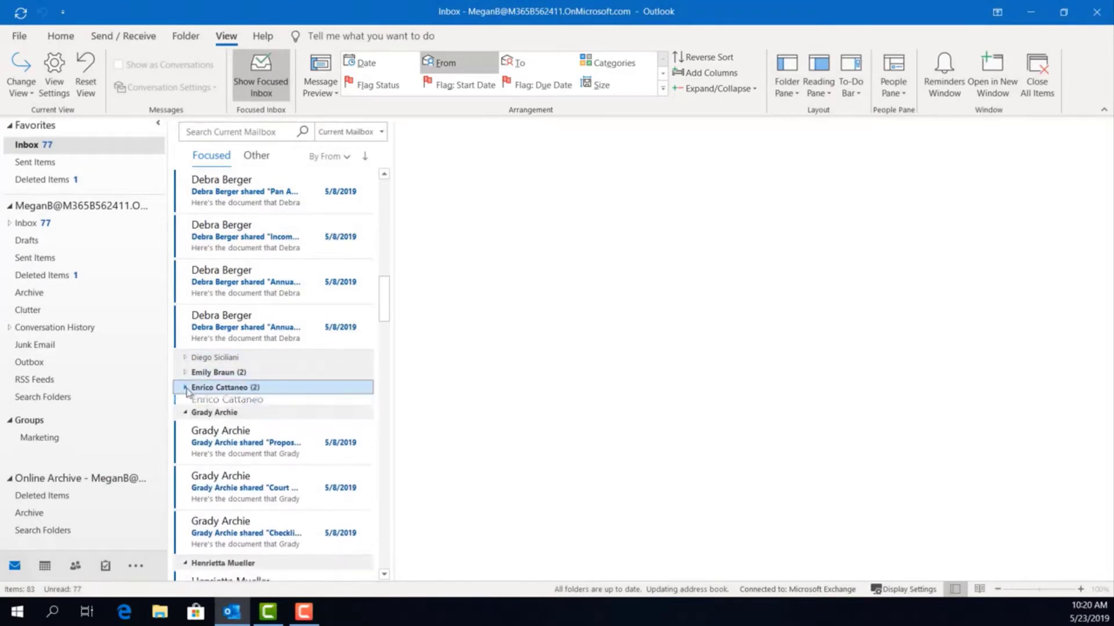
click(185, 402)
scroll(265, 382, up, 7)
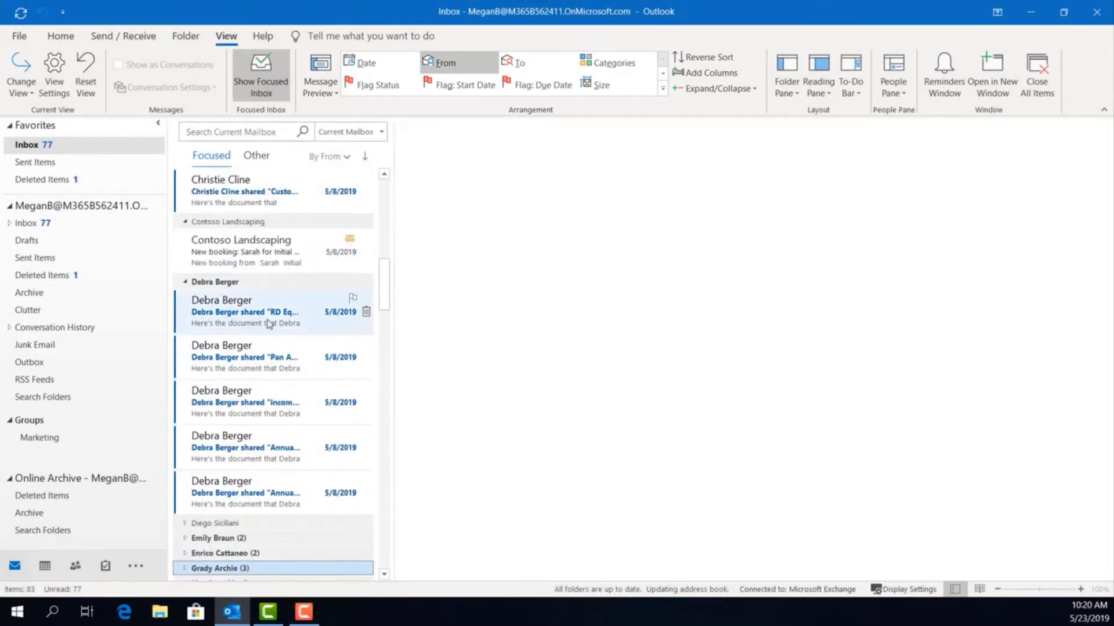
scroll(268, 323, up, 2)
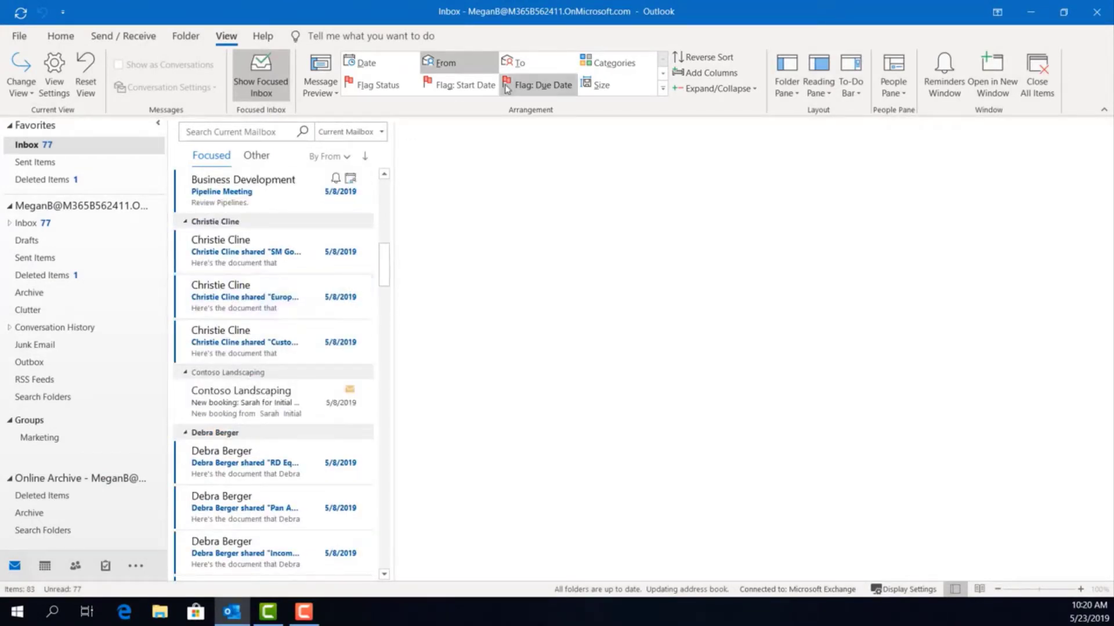
Step: Try arranging the Inbox messages by To and by Categories, and restore the arrangement by Date
click(513, 64)
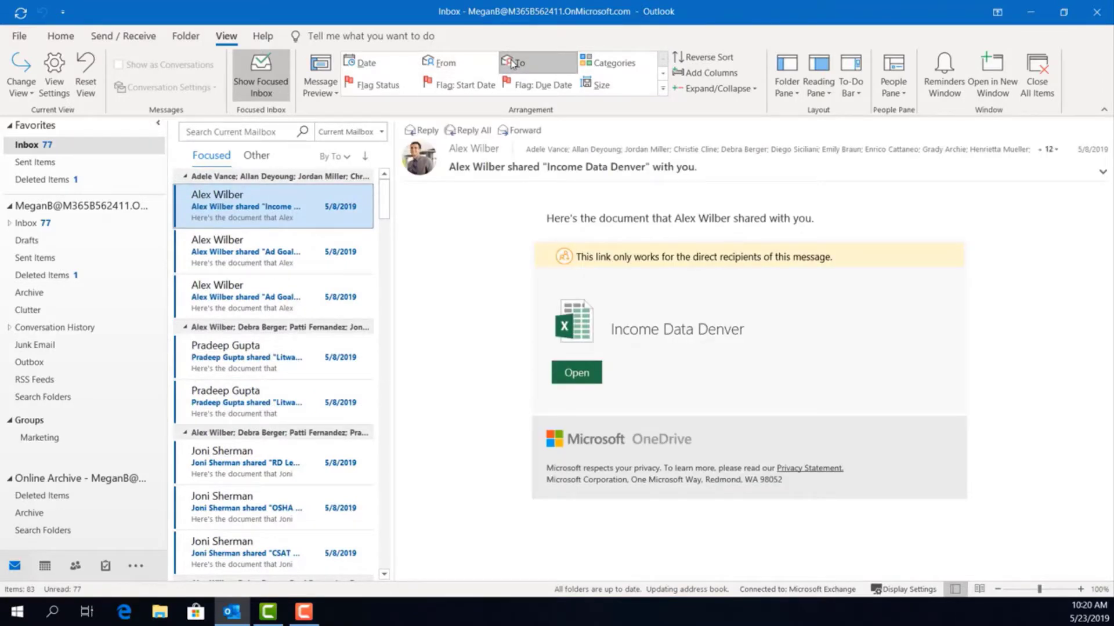
click(603, 62)
scroll(304, 279, up, 10)
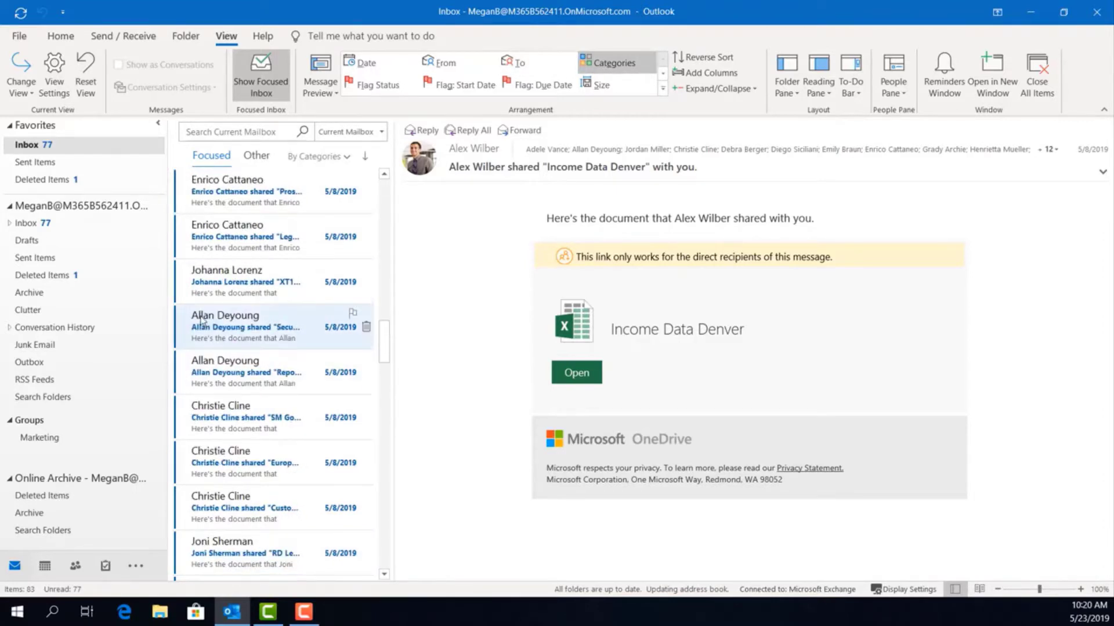
scroll(235, 305, up, 4)
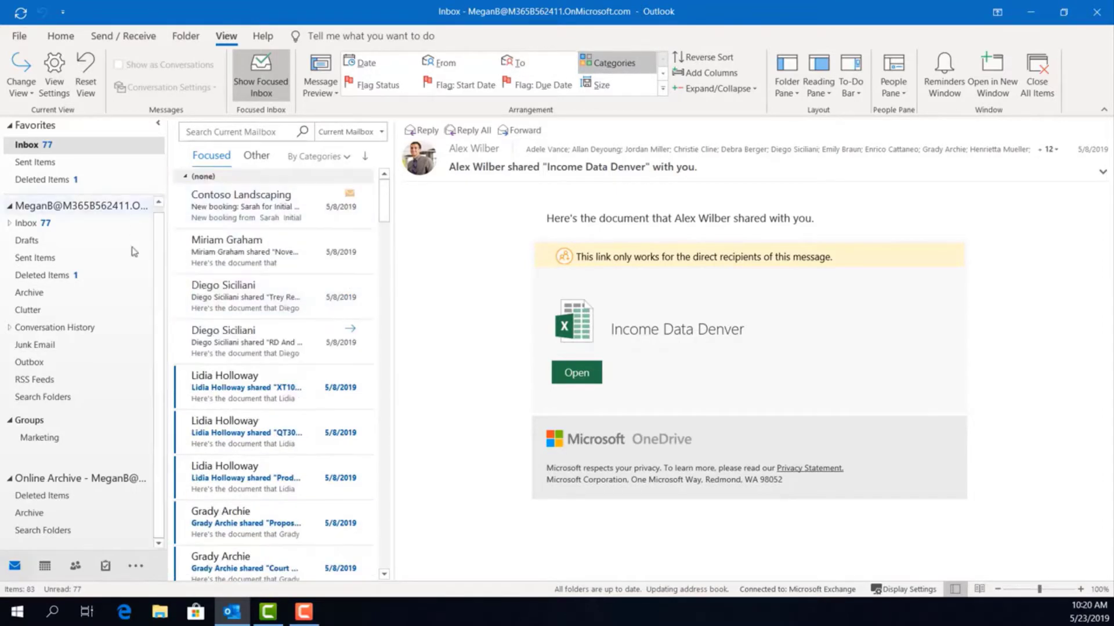
click(380, 87)
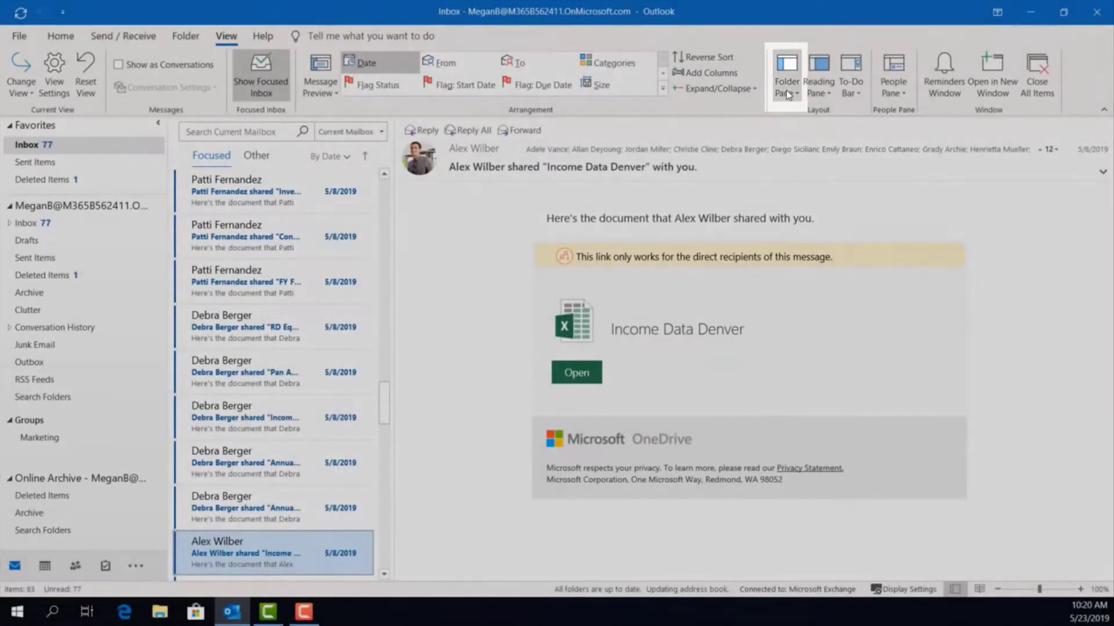
Step: Set the Folder Pane to Minimized and finally to Off
click(785, 90)
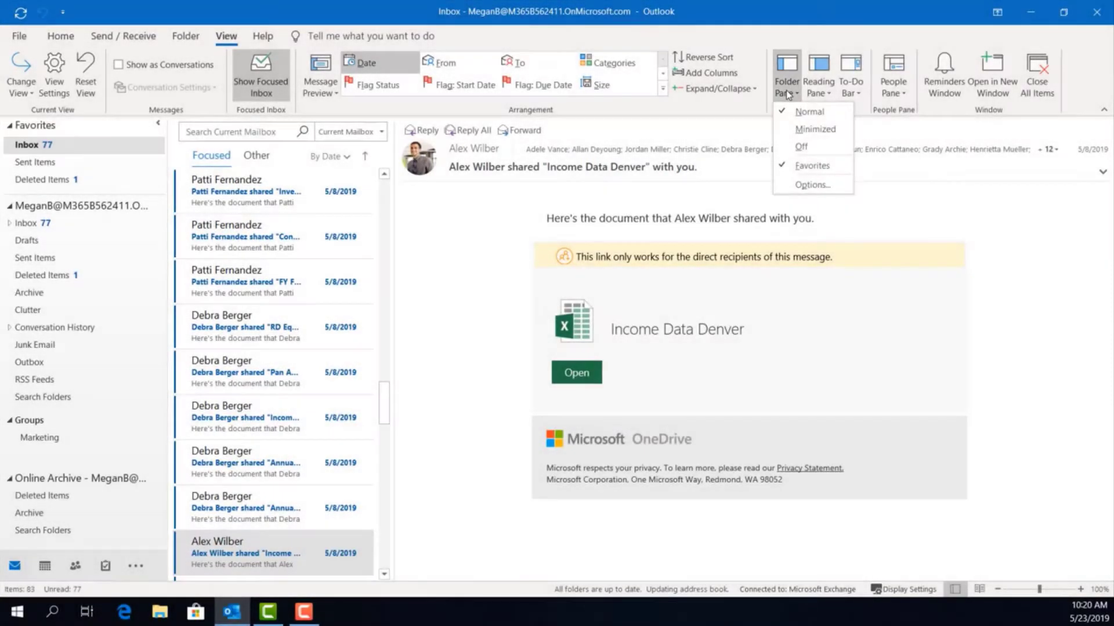
click(814, 129)
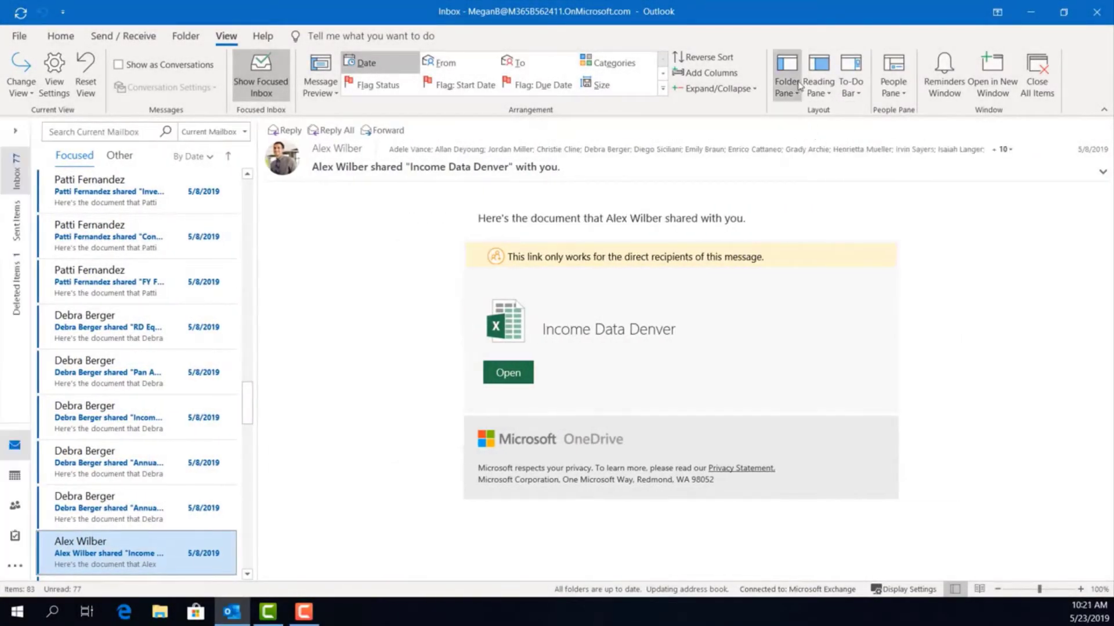
click(791, 93)
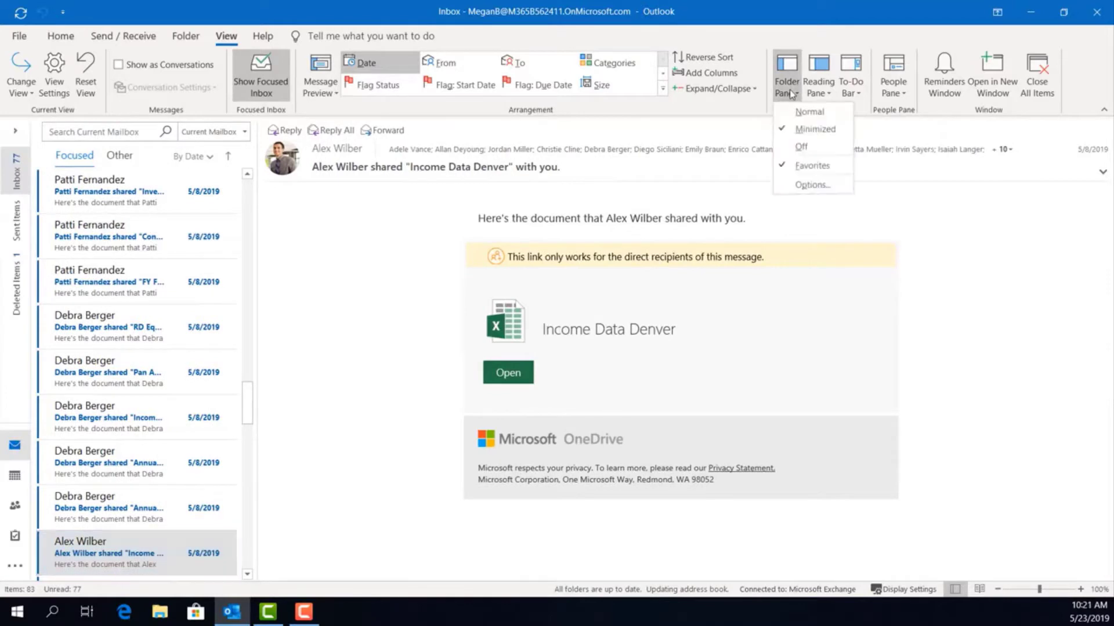
click(802, 147)
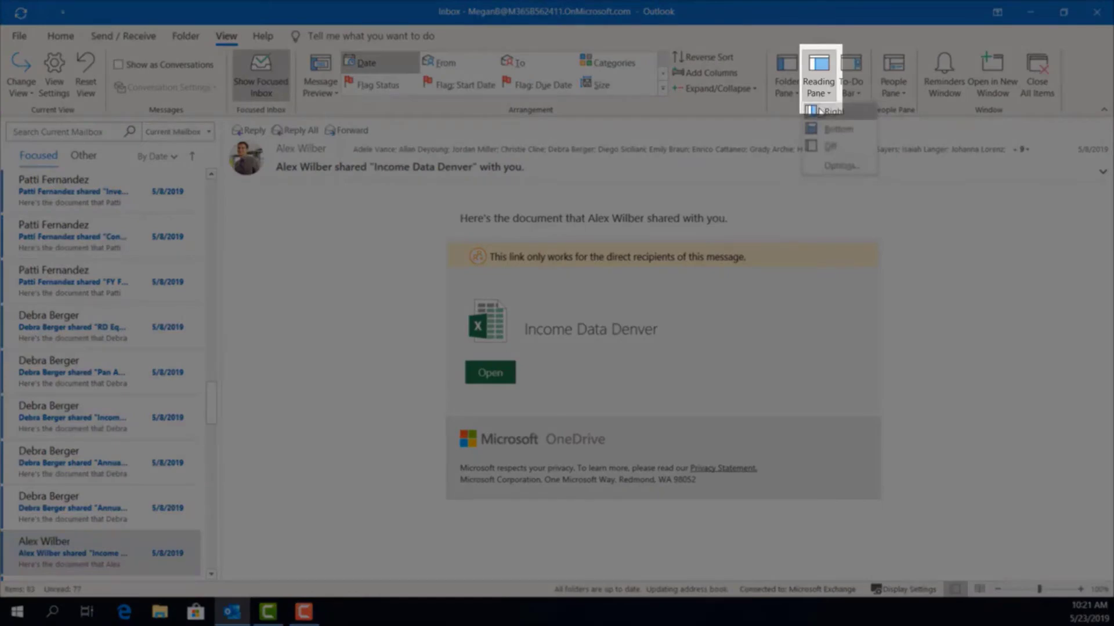
Step: Restore the Folder Pane to its Normal layout
click(820, 110)
click(789, 89)
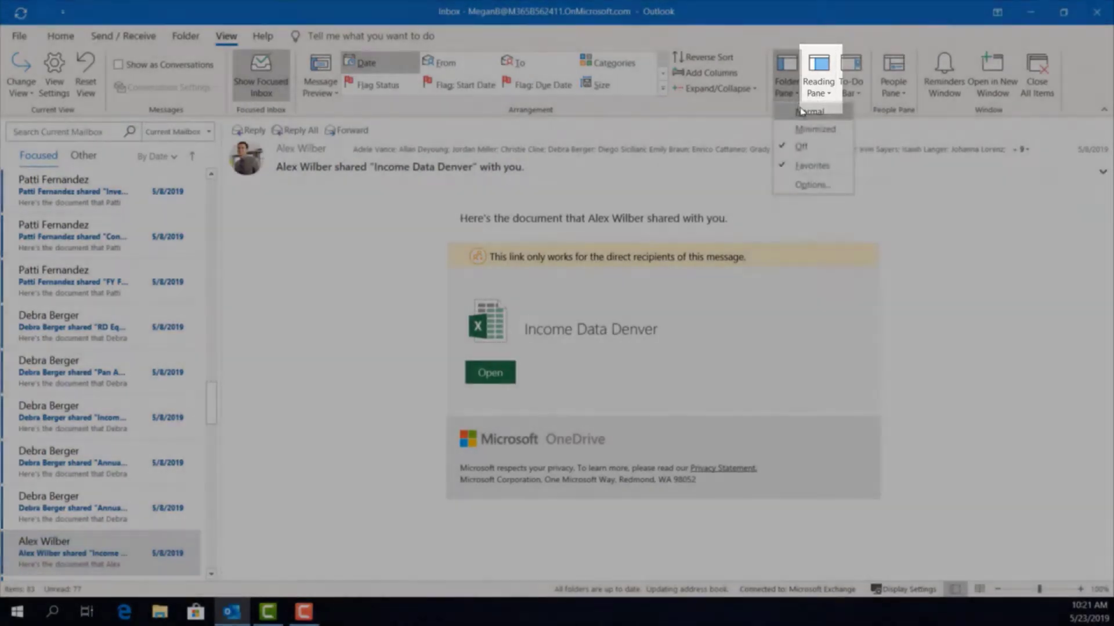
click(802, 113)
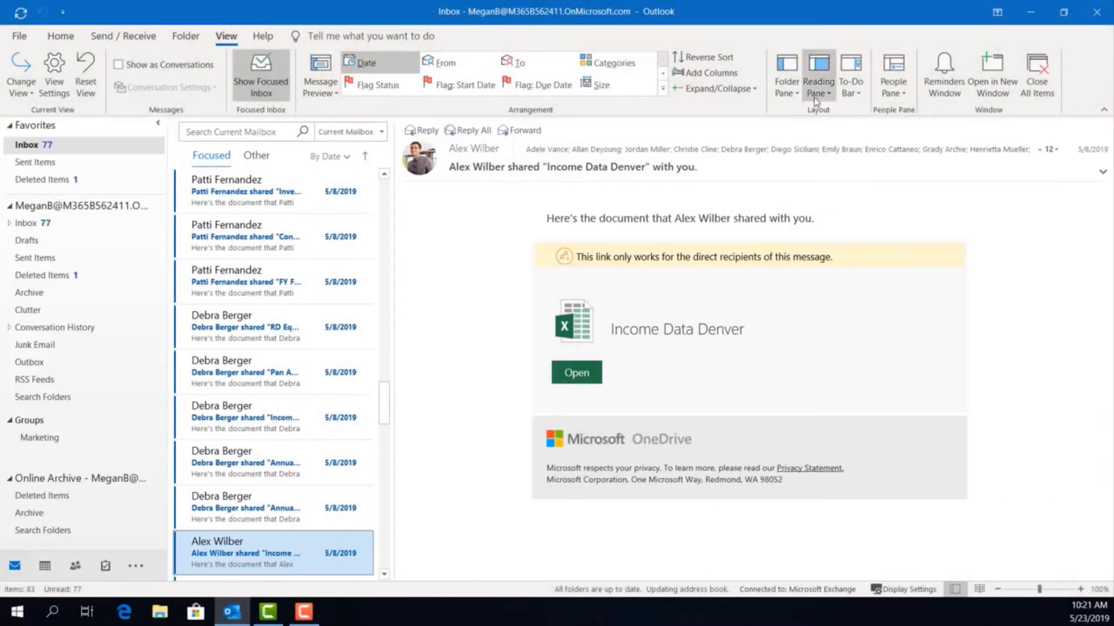
Step: Try the Reading Pane in the Bottom position and then set it to Off
click(819, 93)
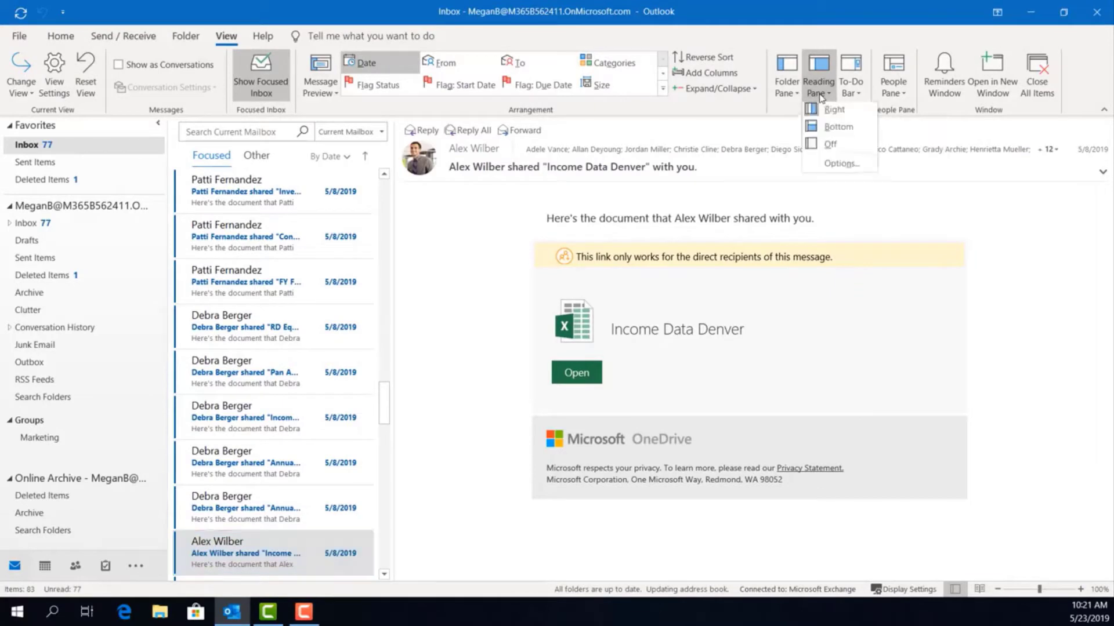
click(836, 130)
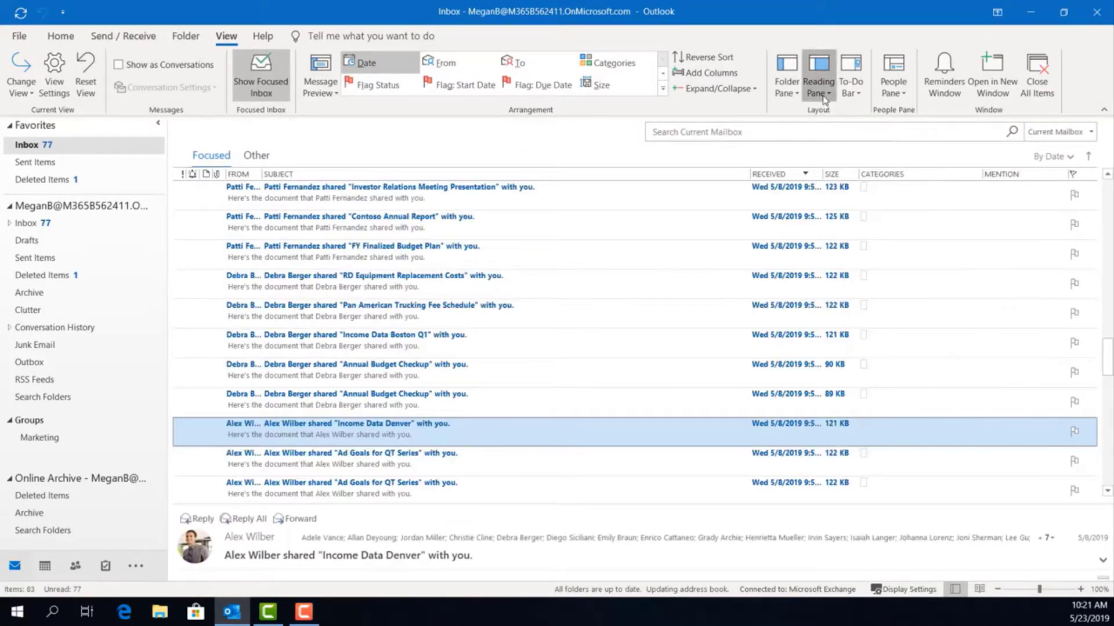
click(824, 96)
click(834, 146)
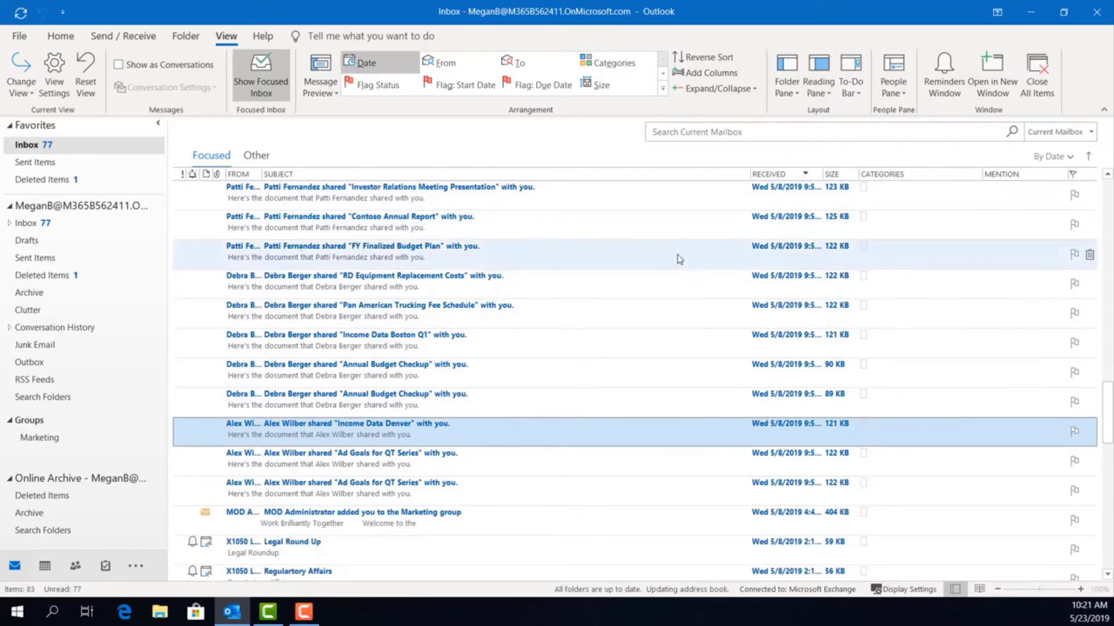
Step: Open the "Investor Relations Meeting Presentation" message in its own window, maximize it to view the contents, and close it
click(294, 188)
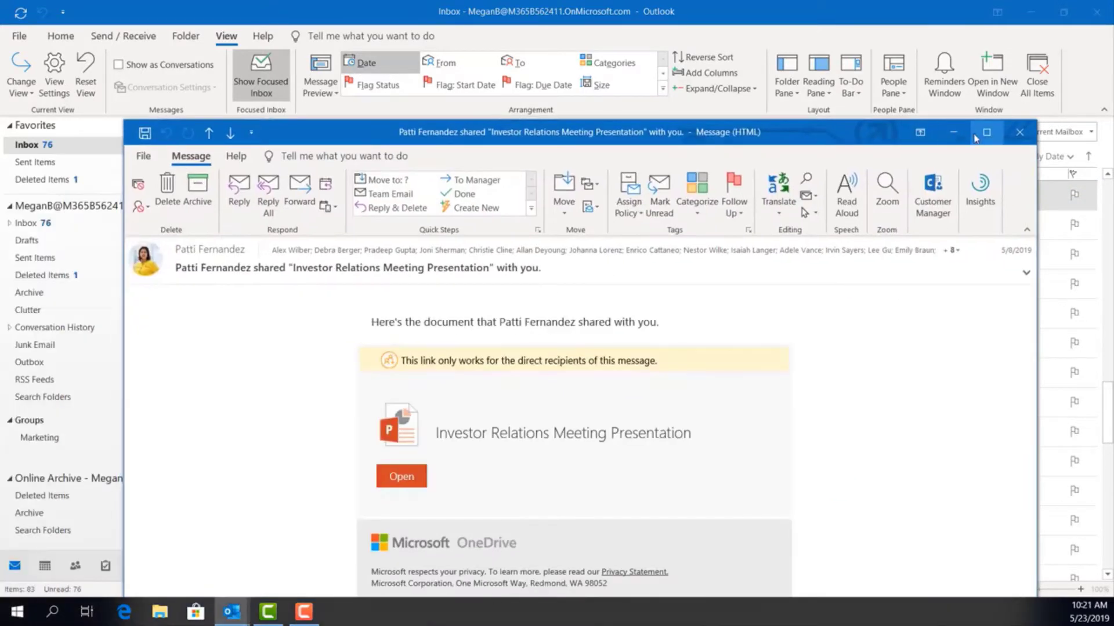
click(985, 133)
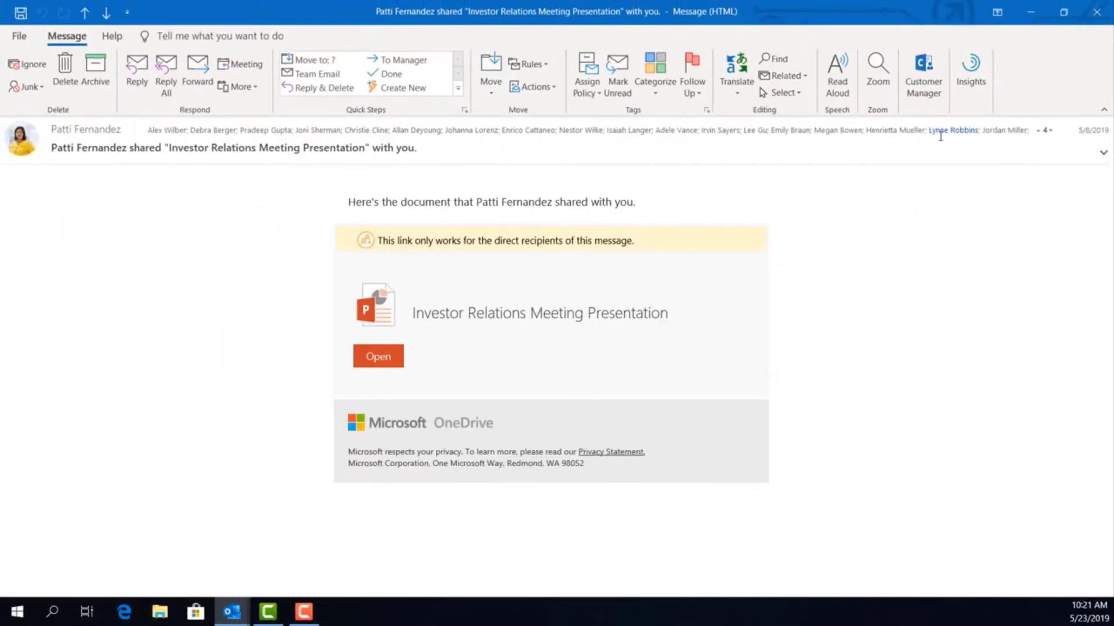
click(1098, 20)
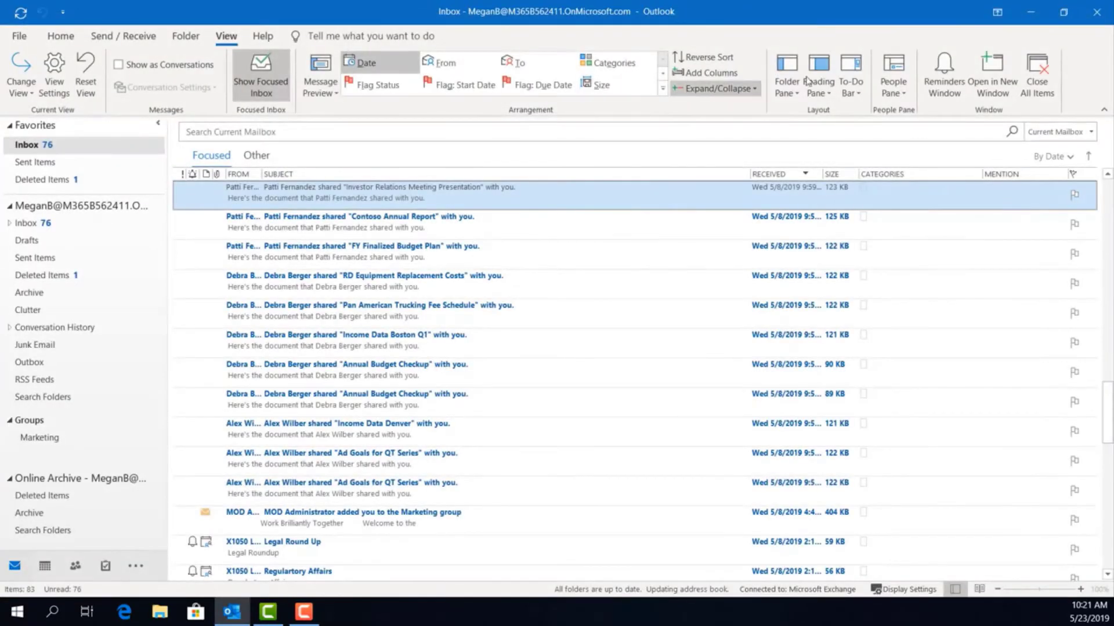
Step: Set the Reading Pane to Right and look at the To-Do Bar options without changing them
click(821, 90)
click(830, 110)
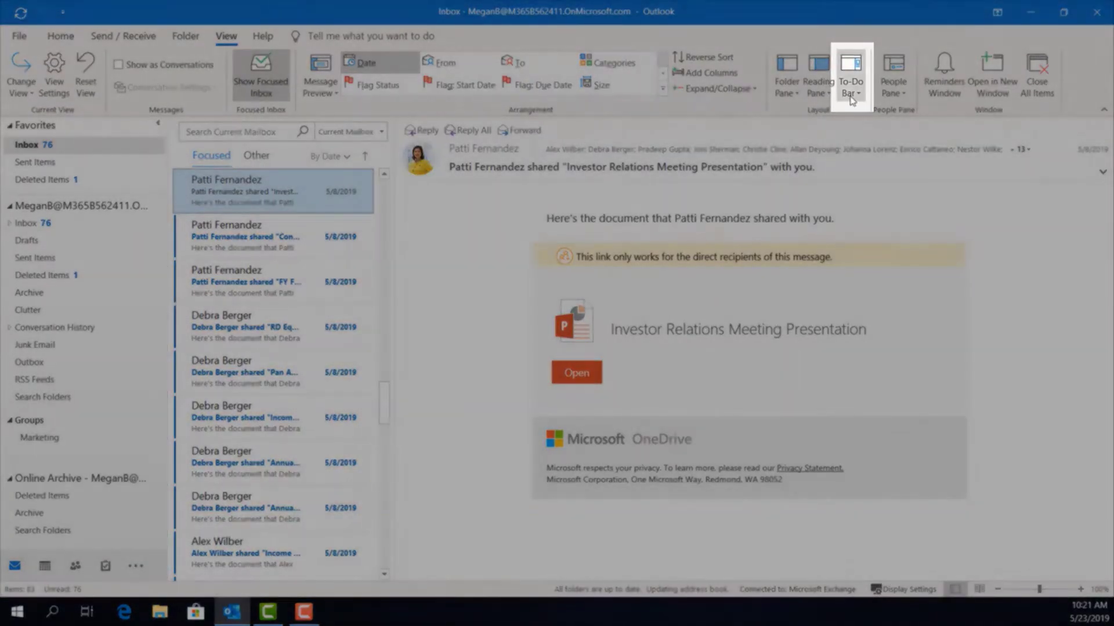
click(850, 93)
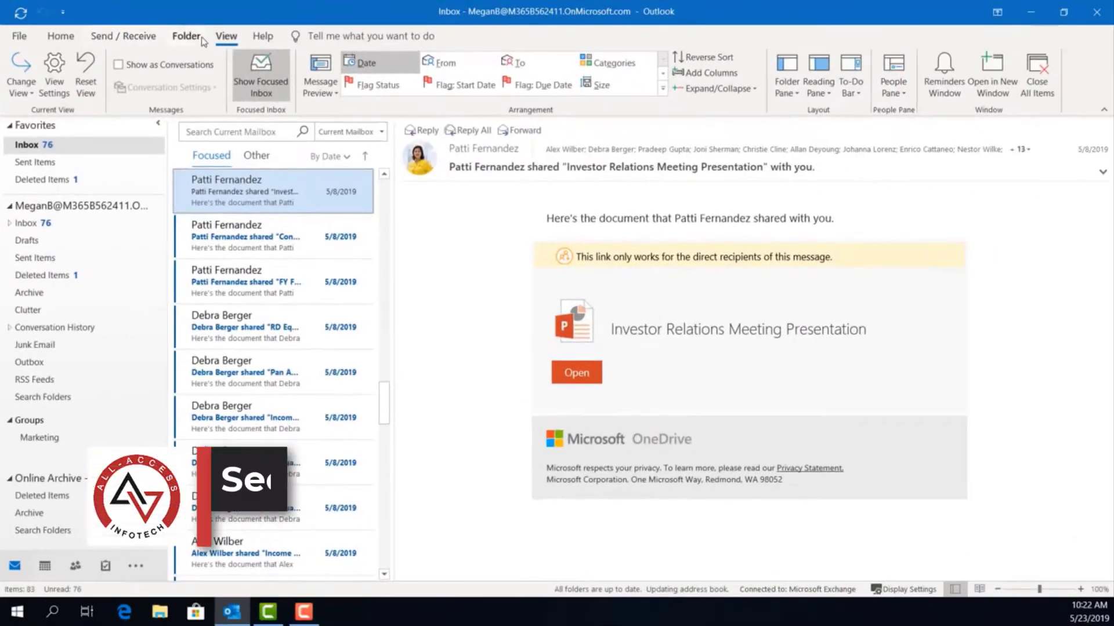
click(326, 15)
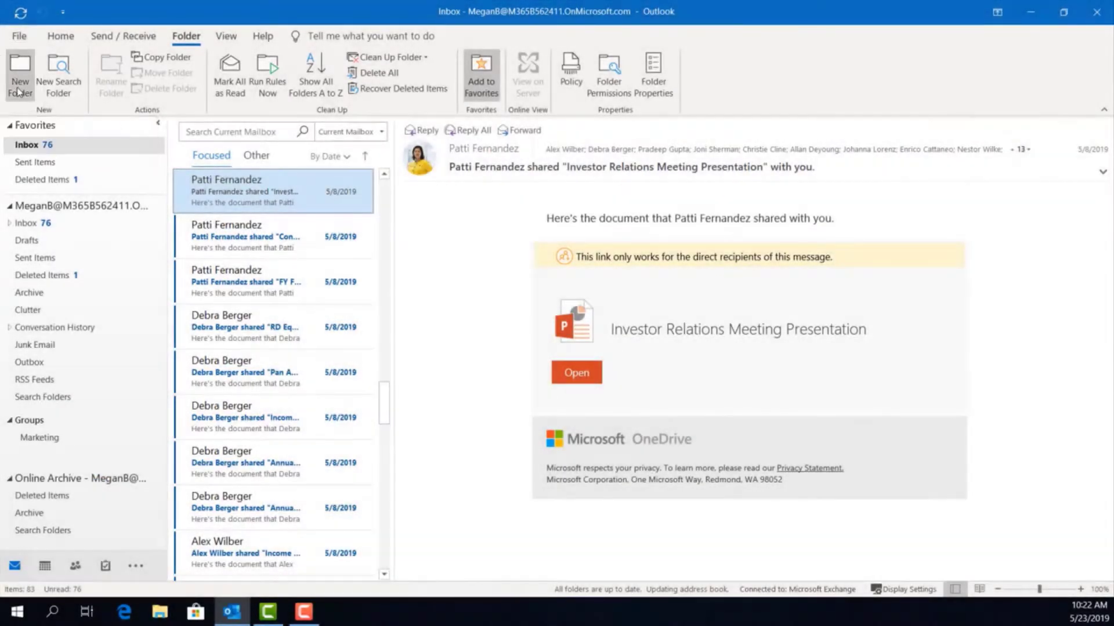
Step: Create a Mail and Post Items folder inside the Inbox, named with the selected message sender's first name, and open it
click(19, 92)
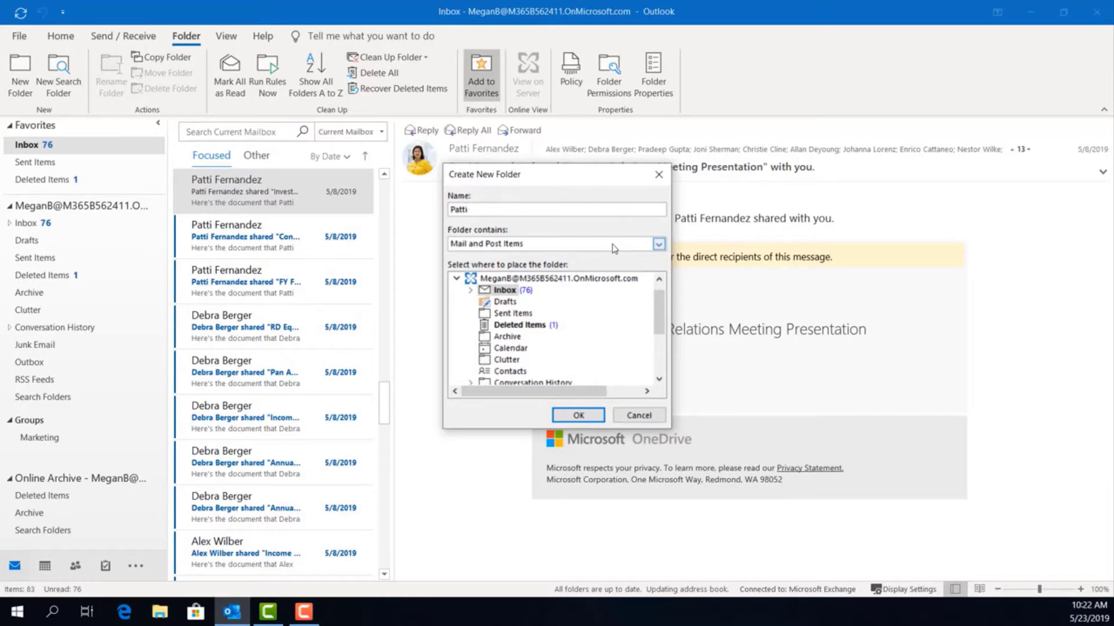
click(471, 292)
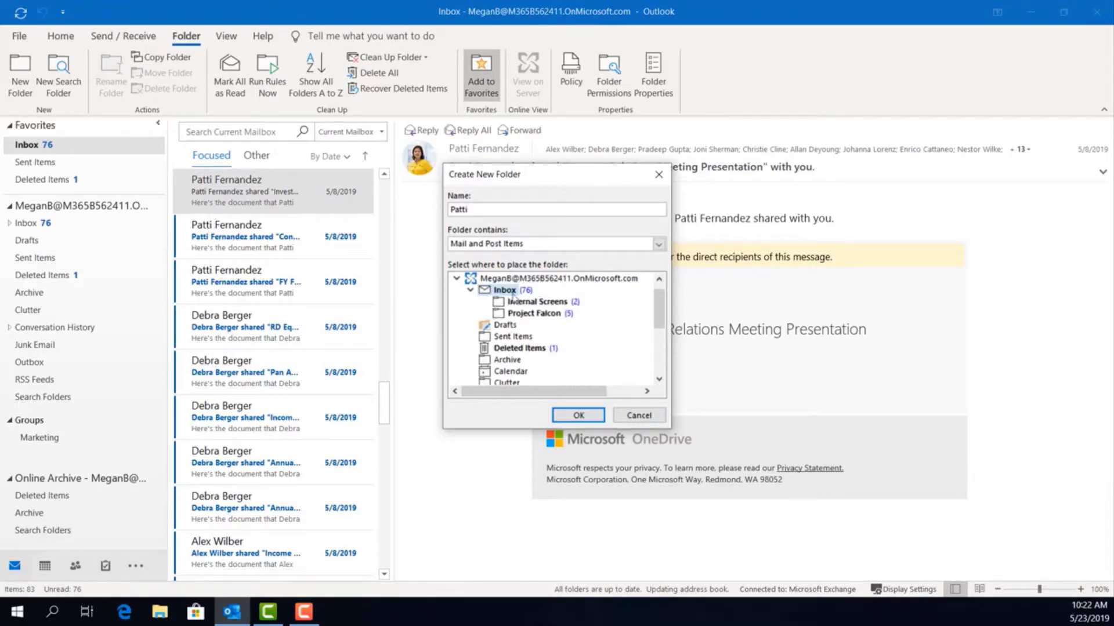
scroll(501, 342, down, 3)
scroll(504, 331, up, 4)
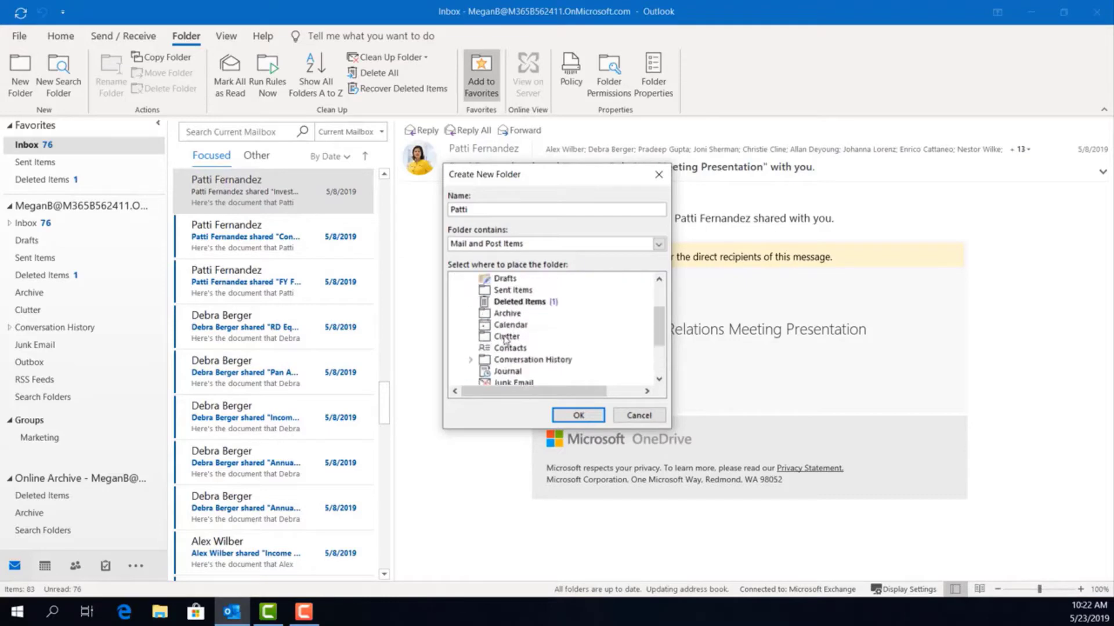
click(577, 415)
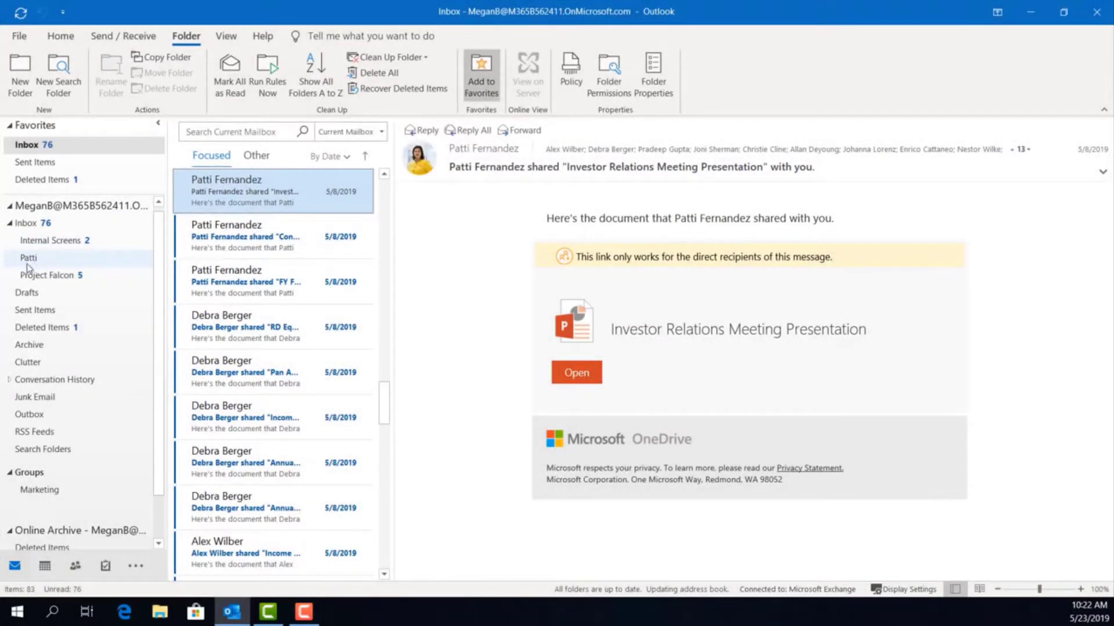
click(30, 258)
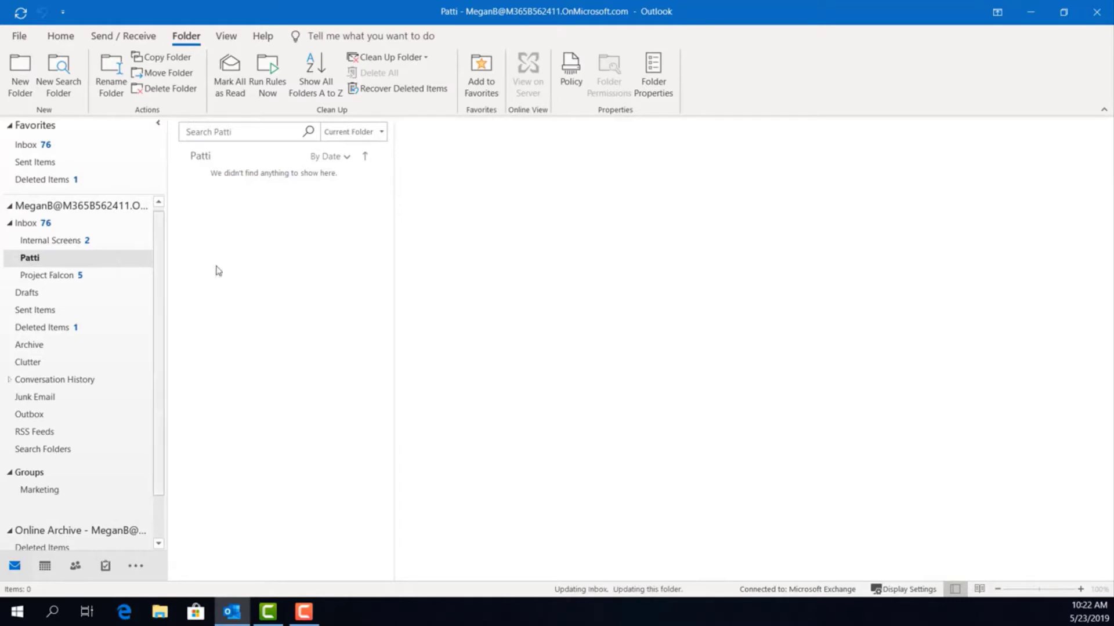
Step: Create a rule from the "Investor Relations Meeting Presentation" message in the Inbox that always moves its sender's messages to the new subfolder
click(25, 226)
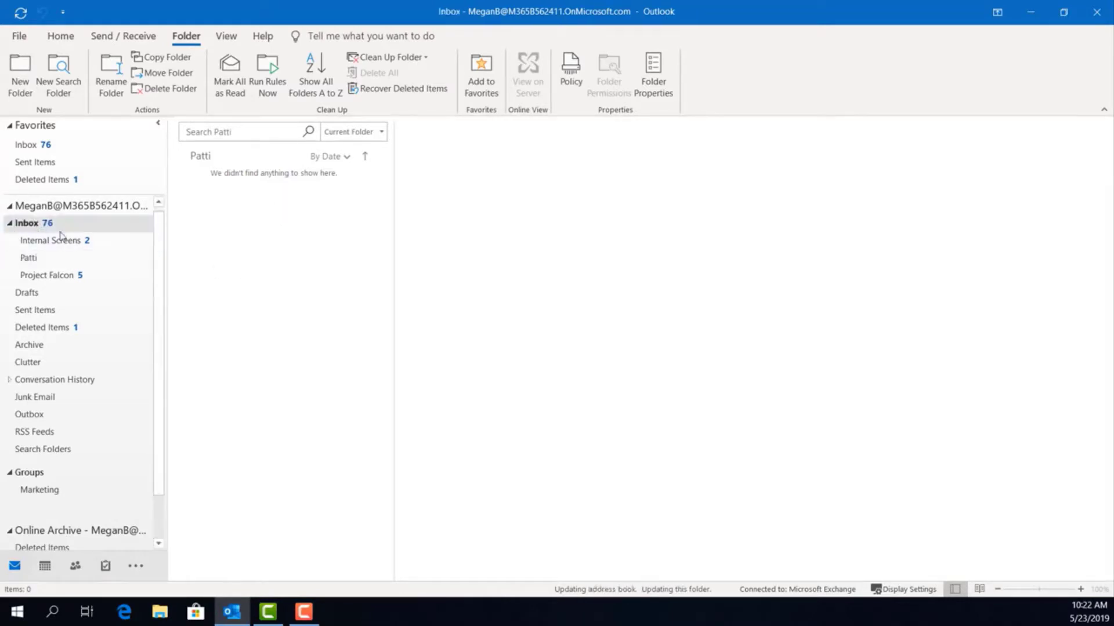
scroll(266, 275, down, 1)
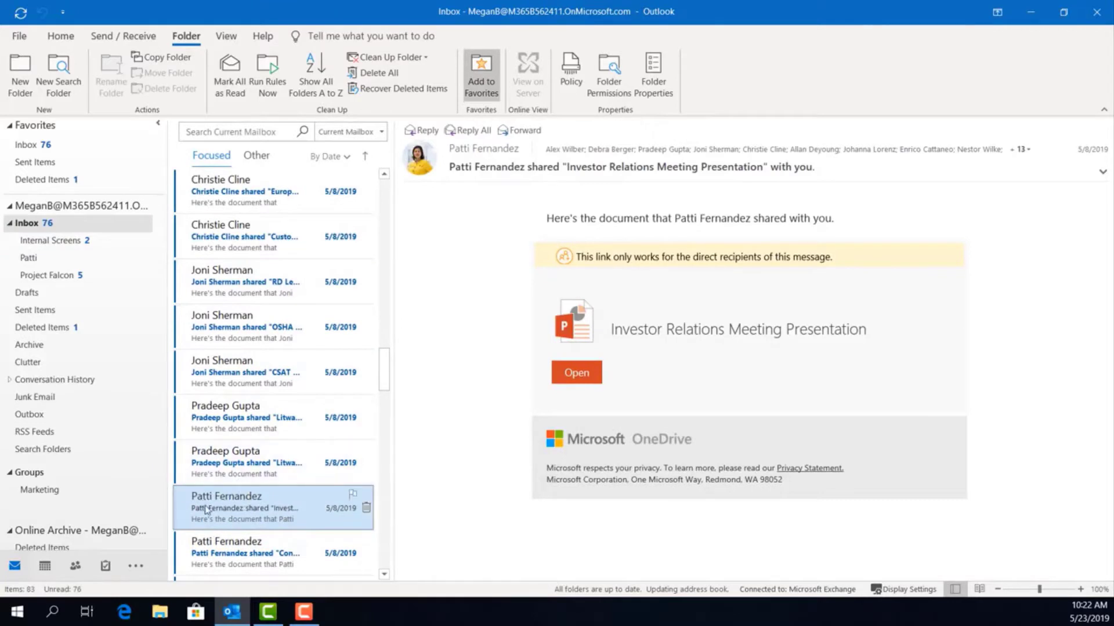
right_click(300, 503)
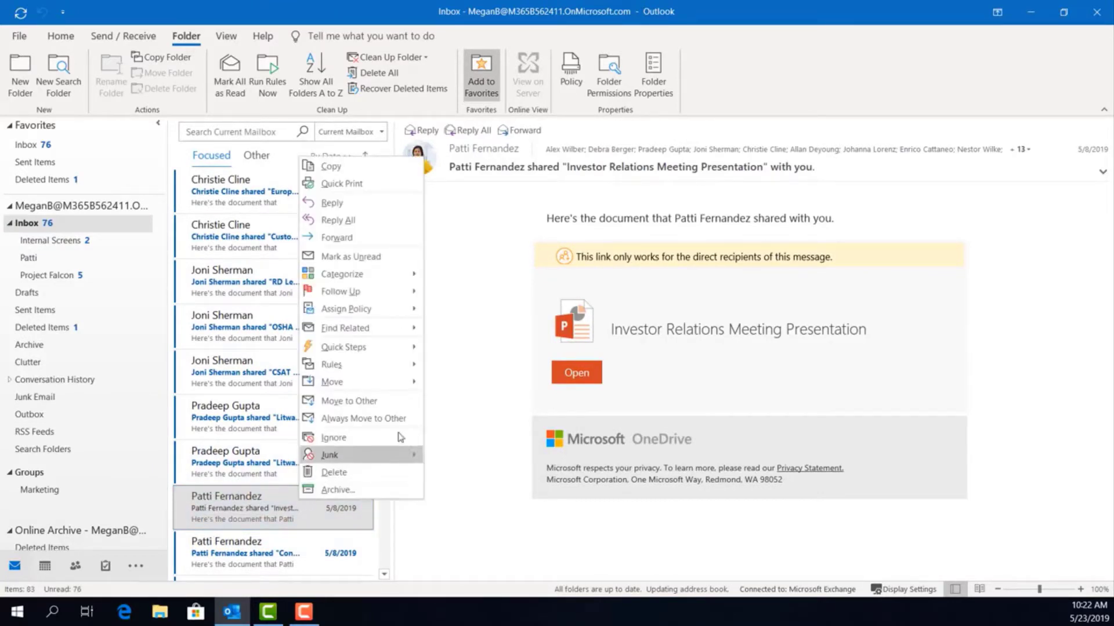
mouse_move(409, 370)
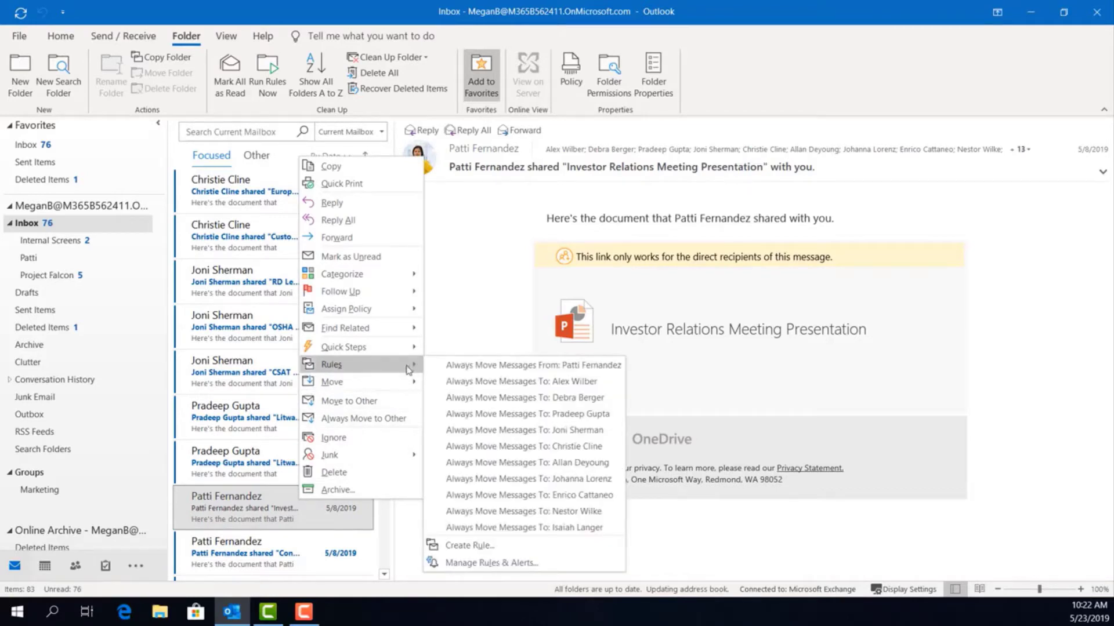
click(468, 366)
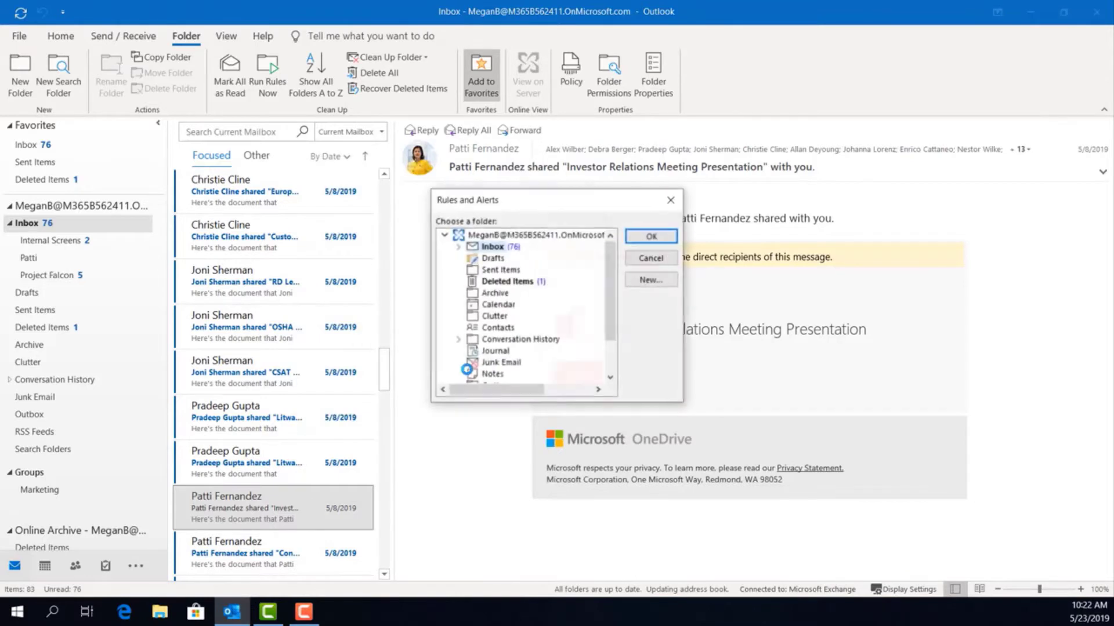
click(458, 247)
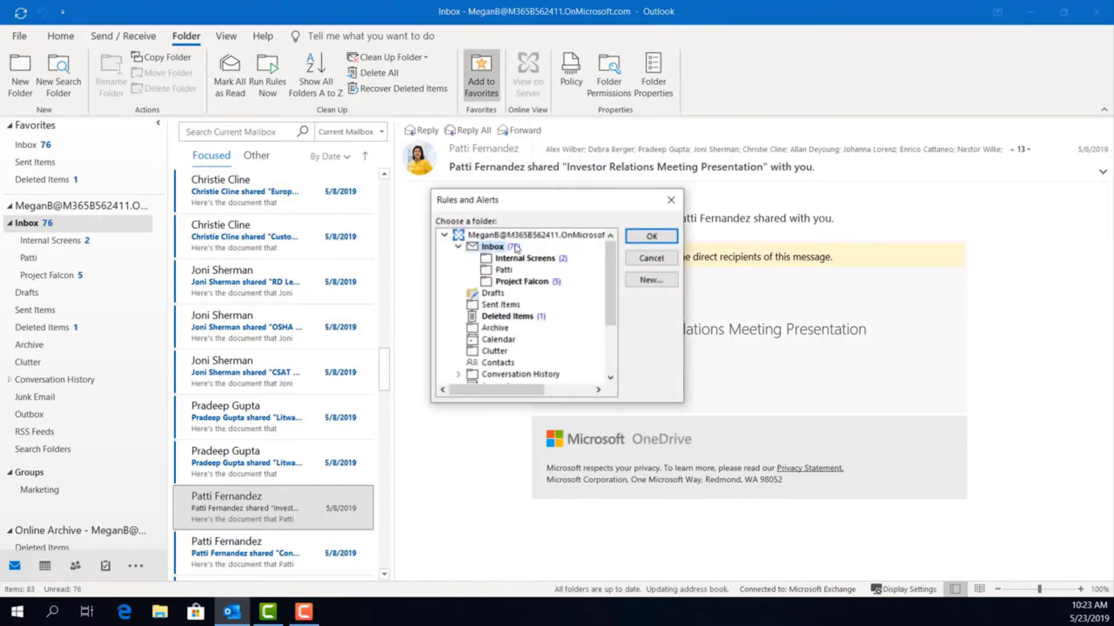
click(502, 270)
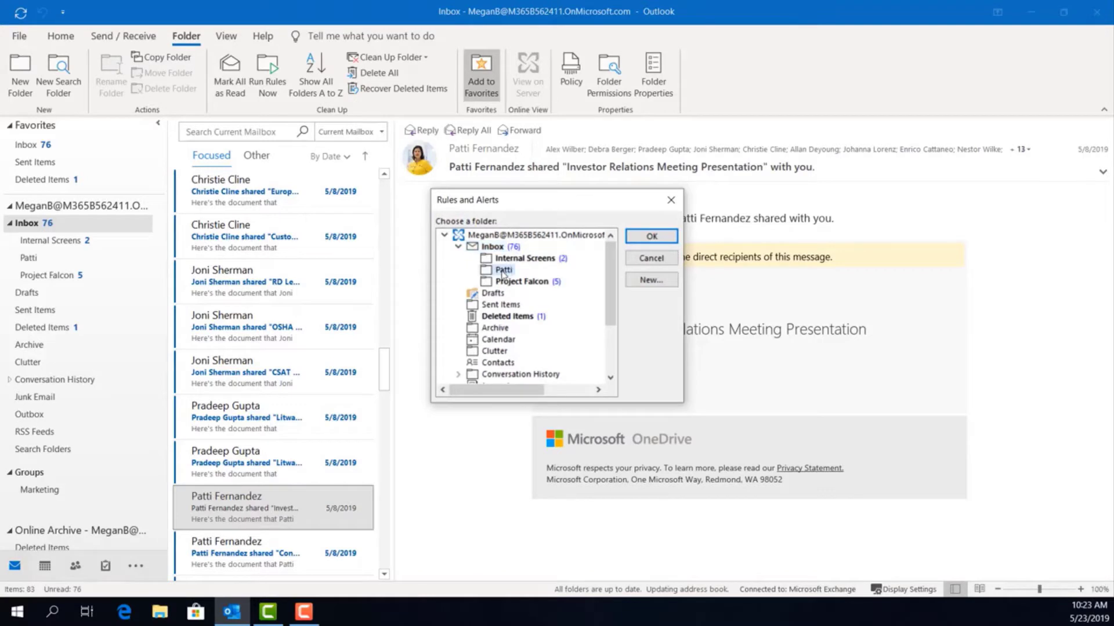
click(652, 236)
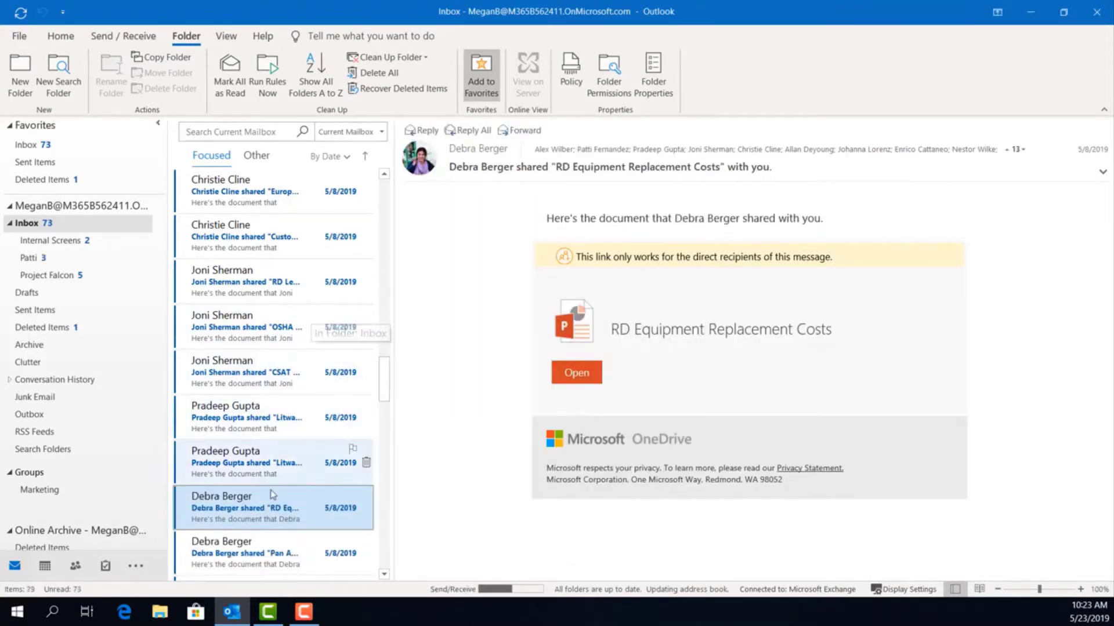
Step: Check the Inbox for remaining messages from the rule's sender and review the messages moved into the sender's subfolder
scroll(284, 458, down, 5)
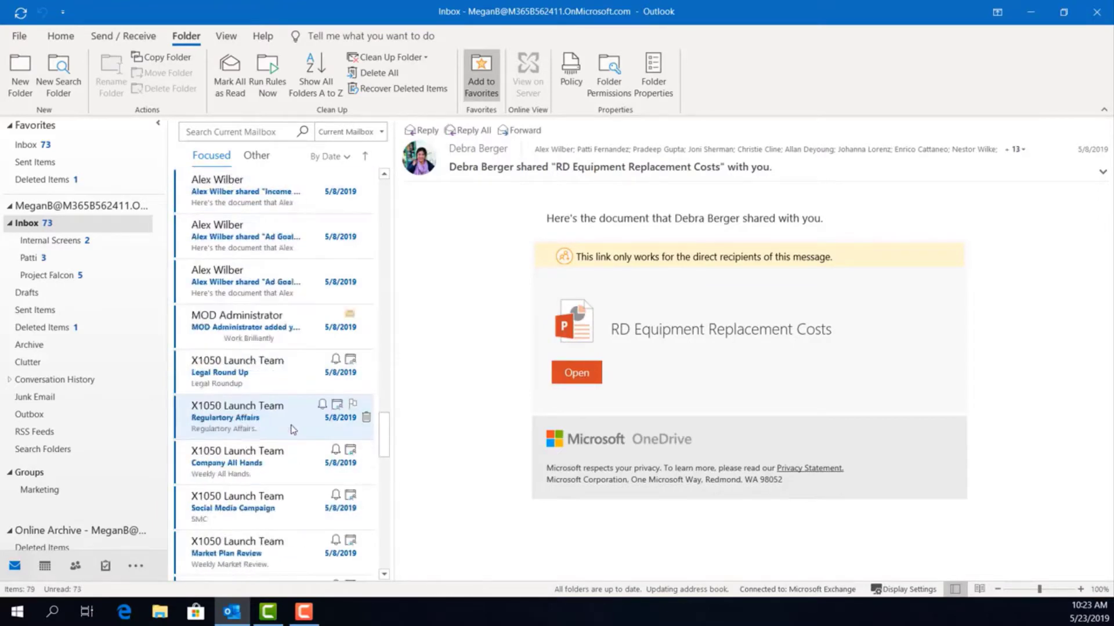
scroll(293, 429, down, 10)
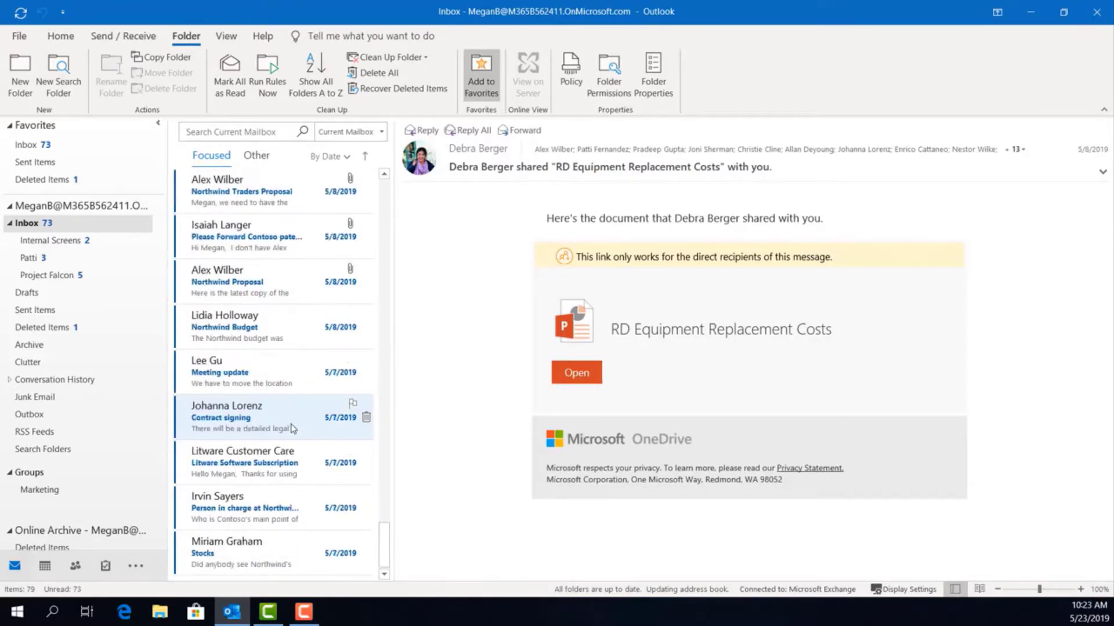
click(35, 258)
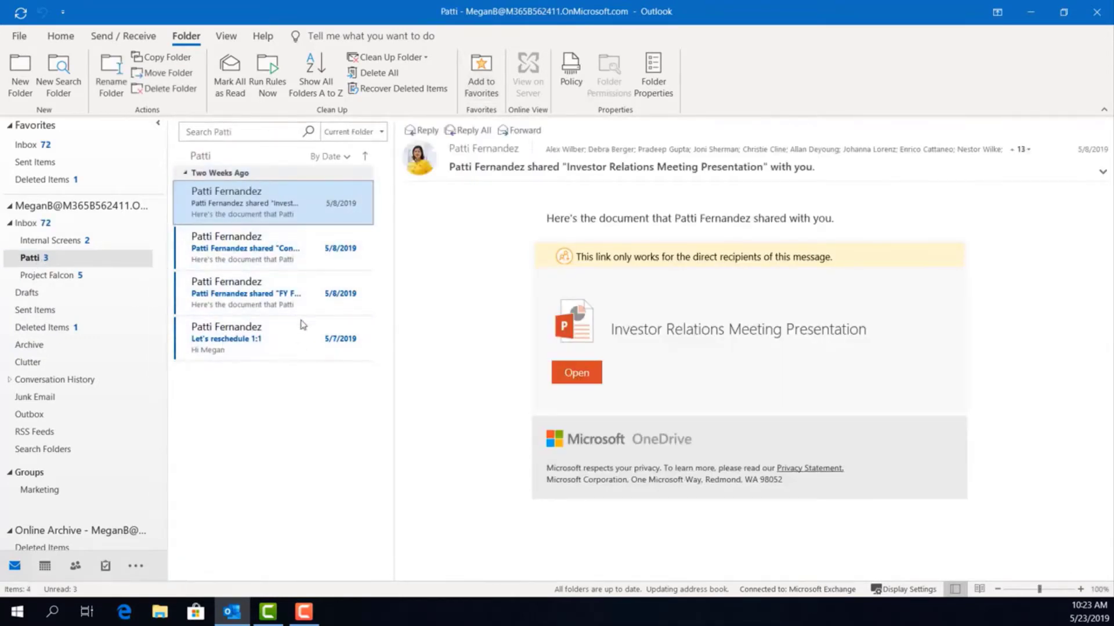
Step: Assign the Blue Category to the Inbox message sharing the "SM Go..." document and accept the category naming dialog
click(51, 228)
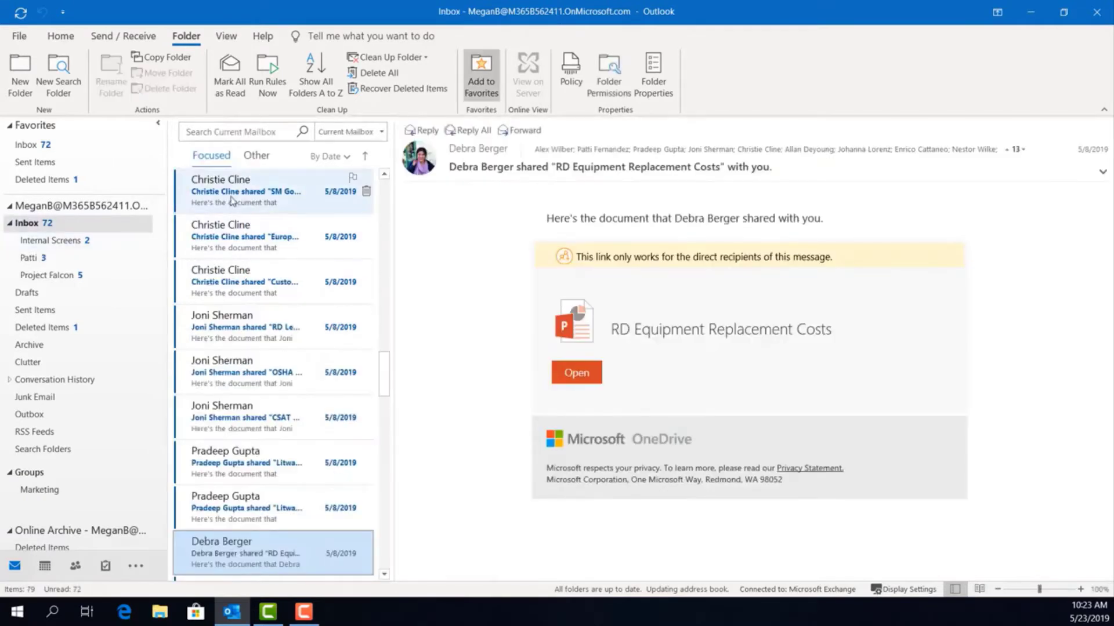
right_click(232, 201)
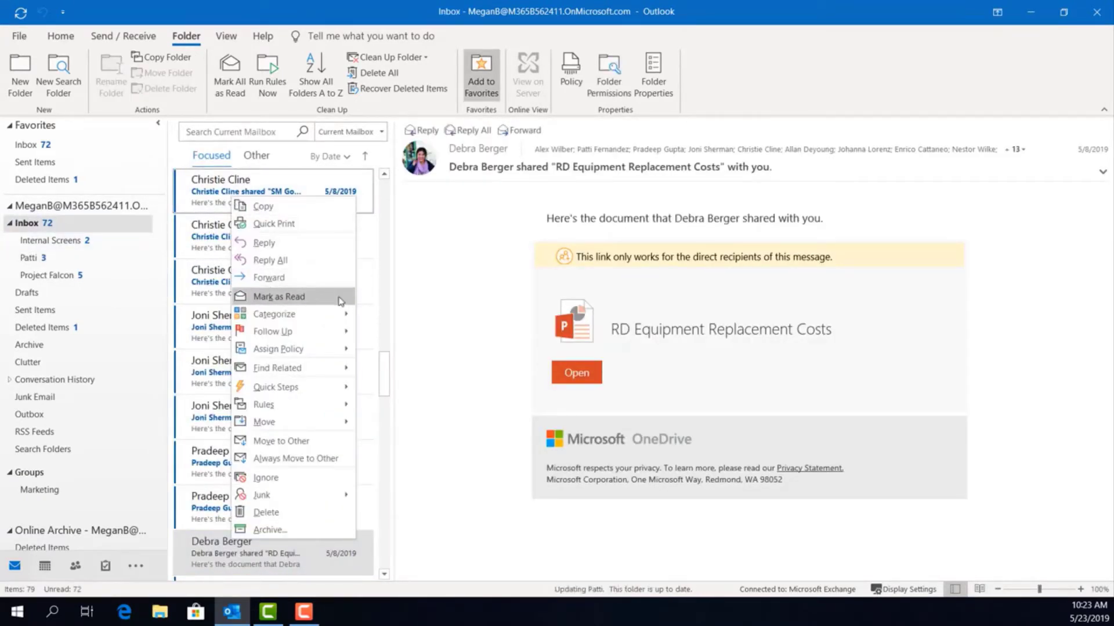
mouse_move(349, 321)
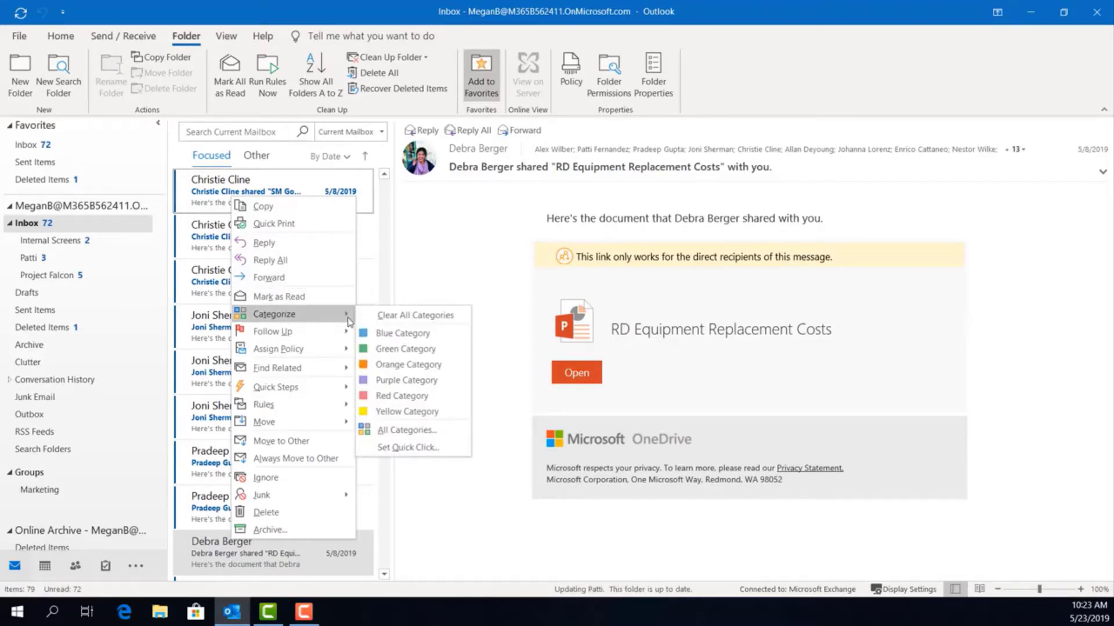
click(403, 336)
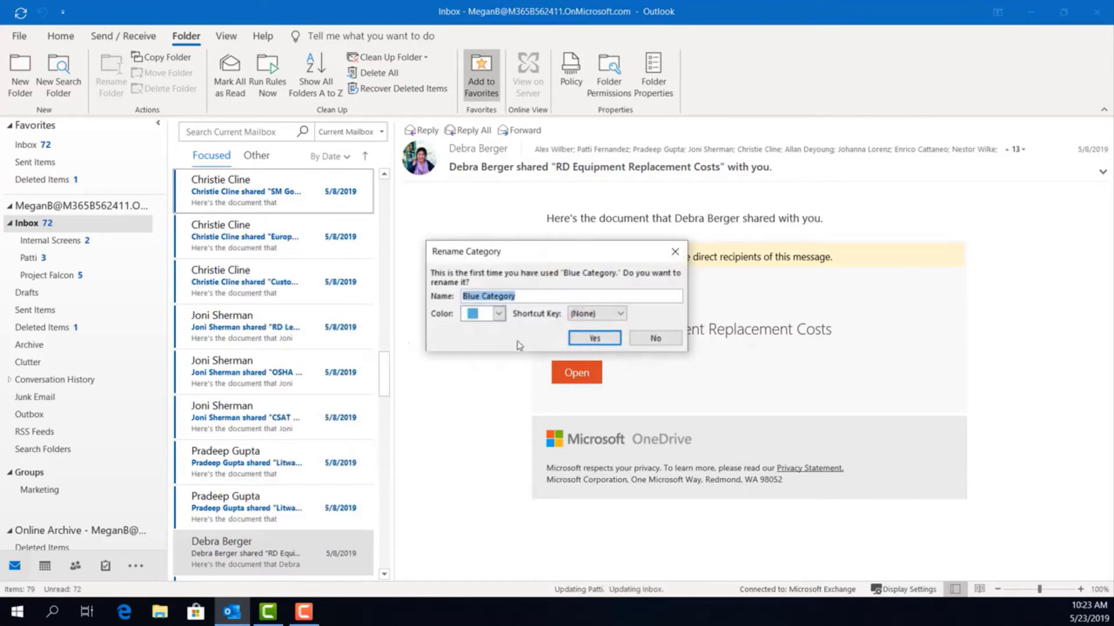
click(587, 343)
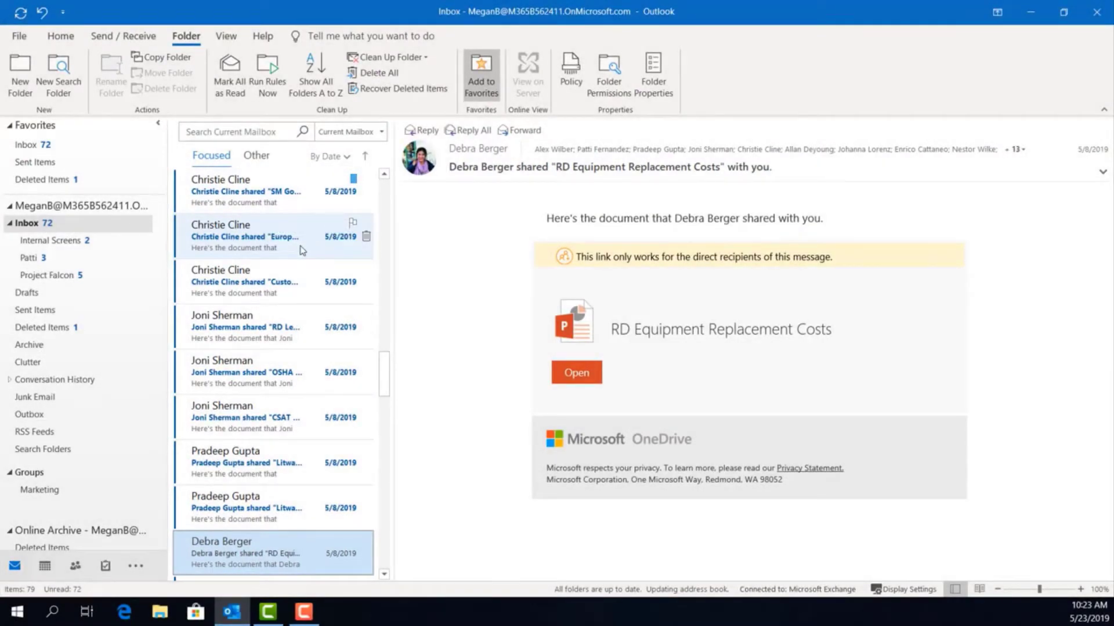
Step: Start an advanced rule from the "Europe Holiday Campaign St..." message in the Inbox, using its sender as the only condition
right_click(302, 250)
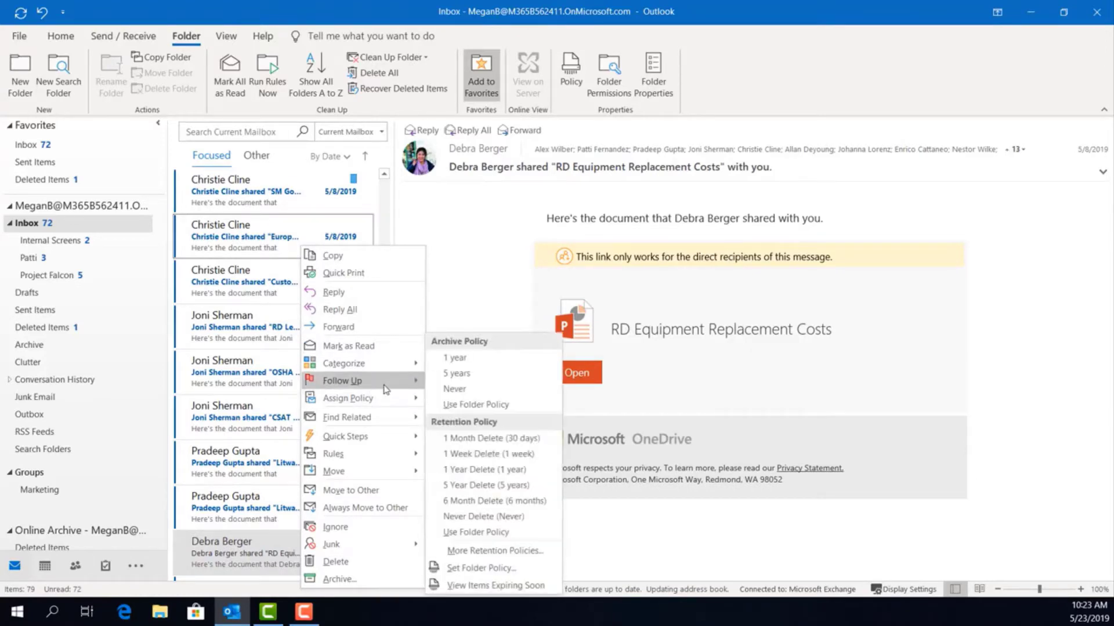
mouse_move(385, 388)
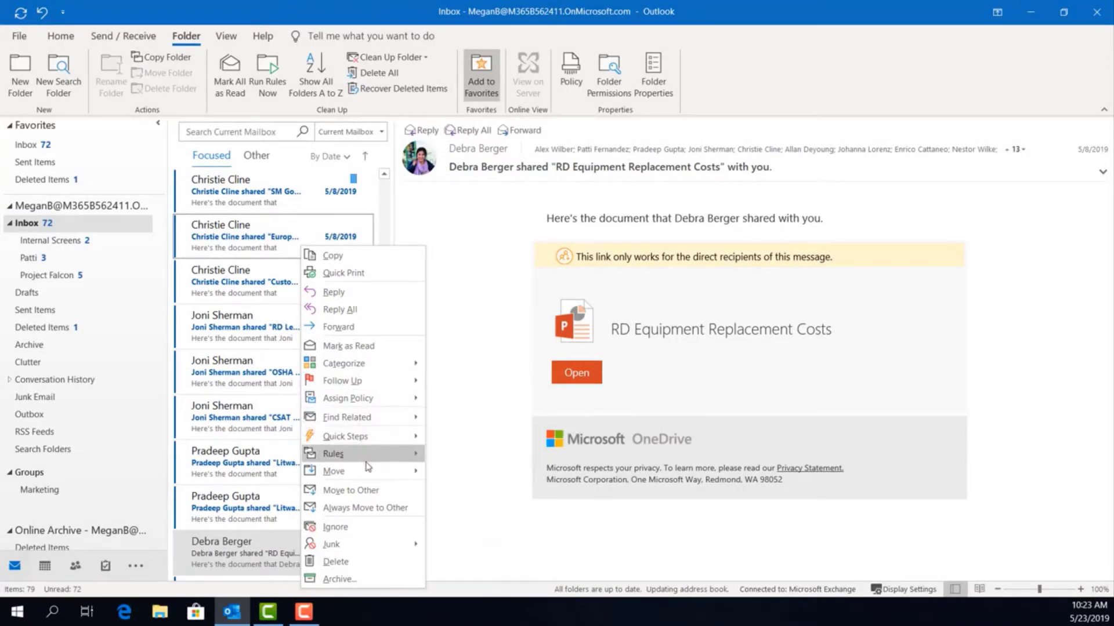
mouse_move(367, 469)
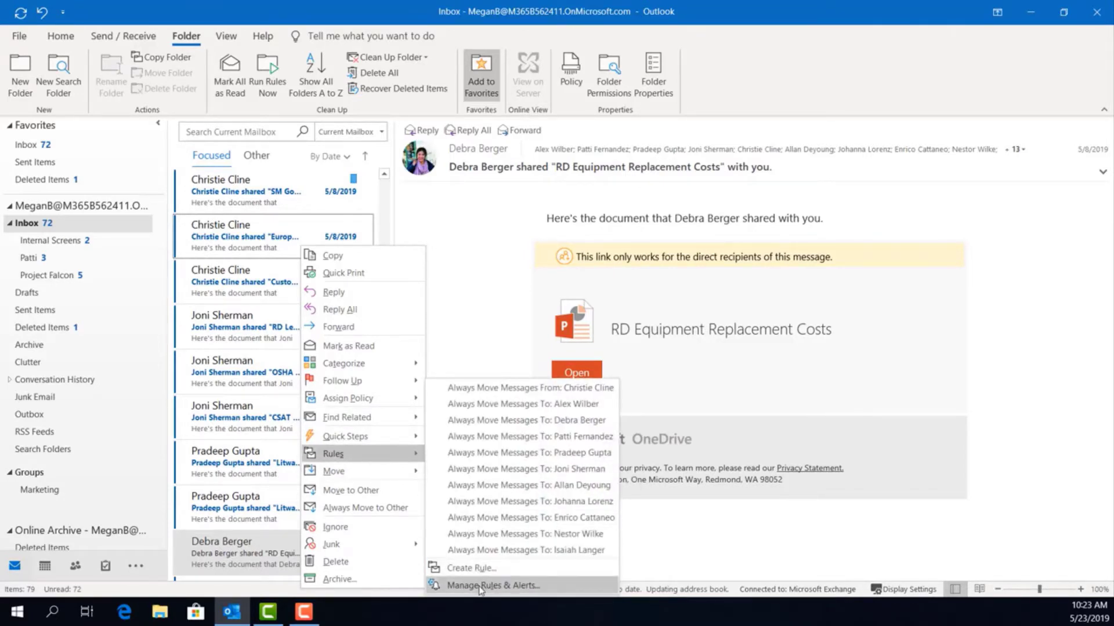
click(470, 568)
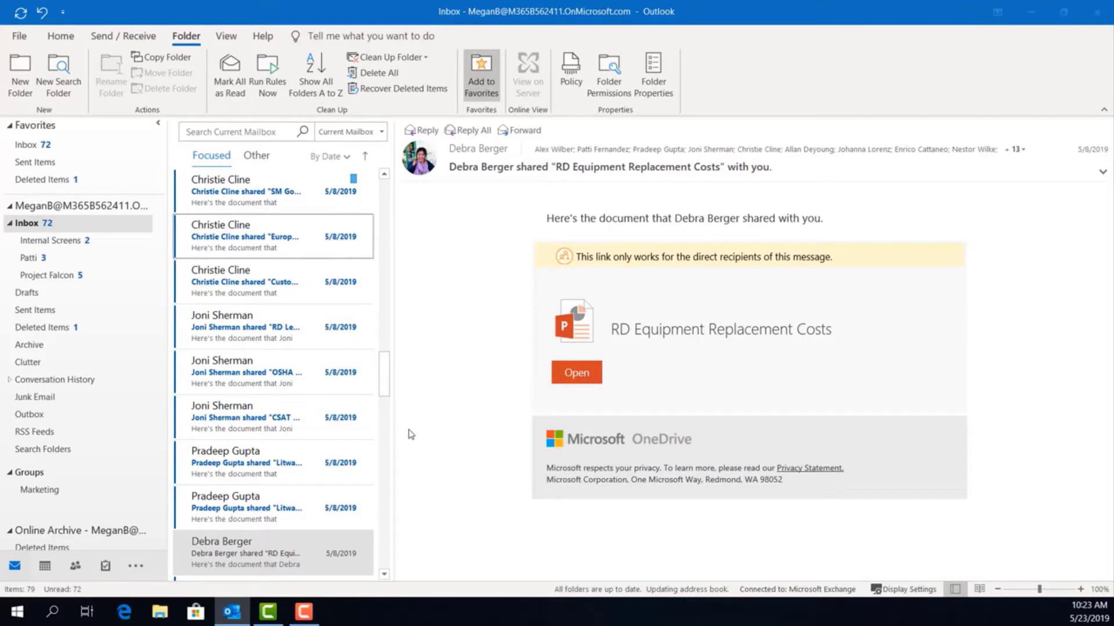
click(430, 245)
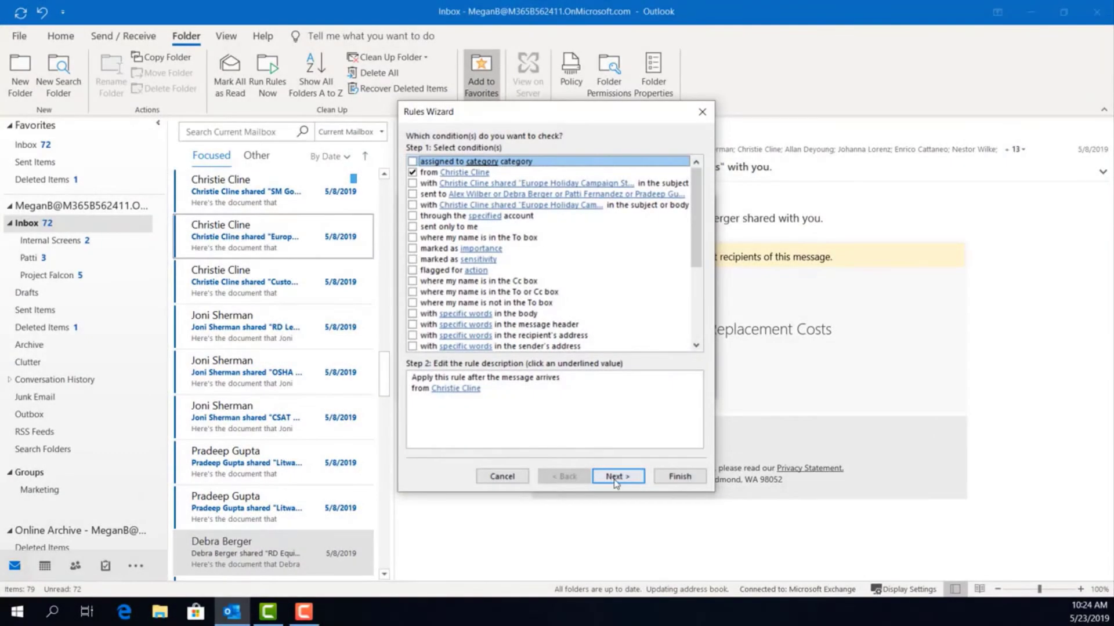
click(615, 476)
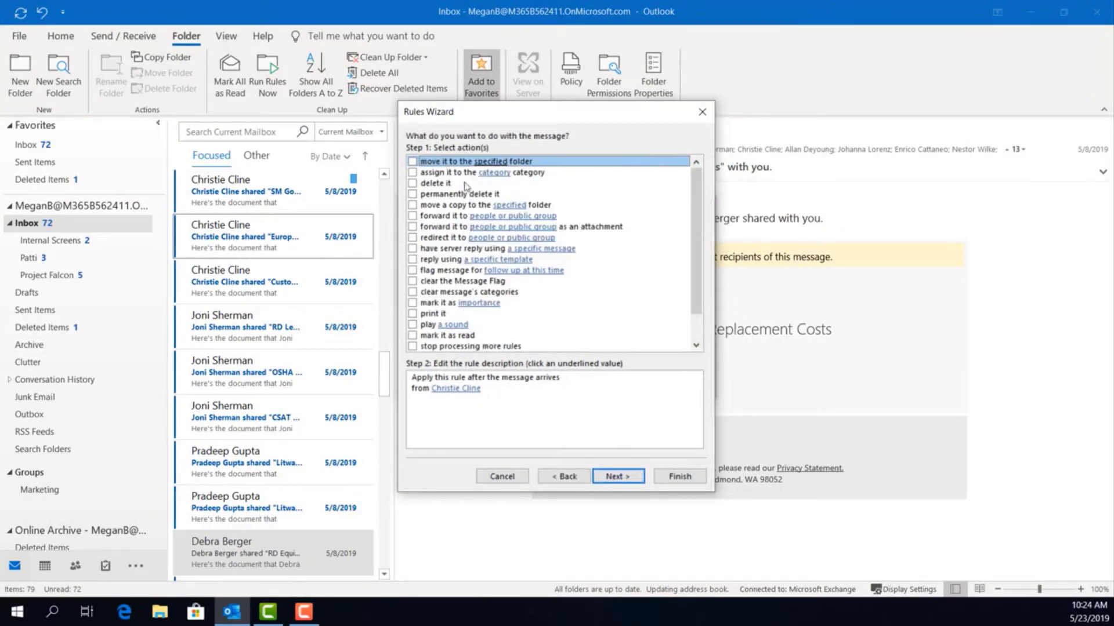
Step: Make the rule assign the Blue Category to matching messages, leave it without exceptions, and finish creating it
click(413, 172)
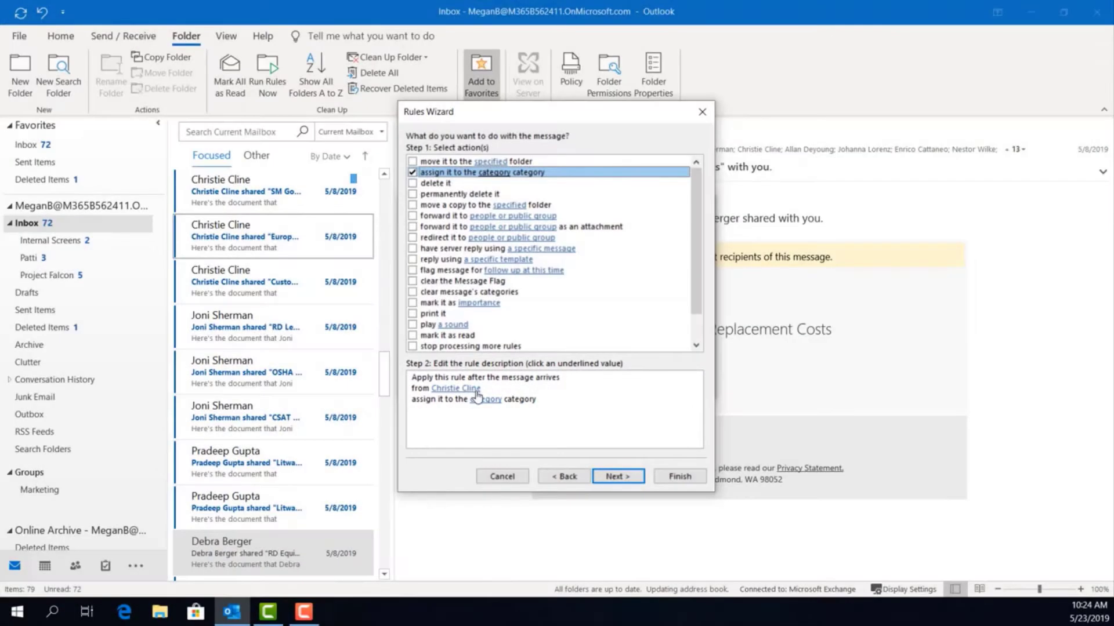
click(486, 401)
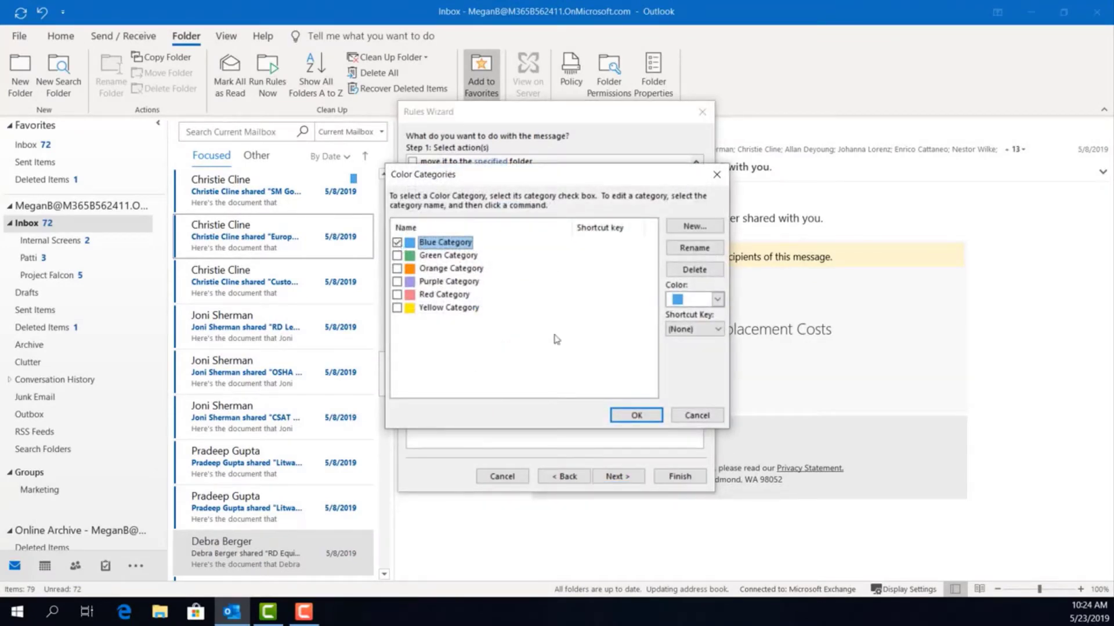
click(633, 417)
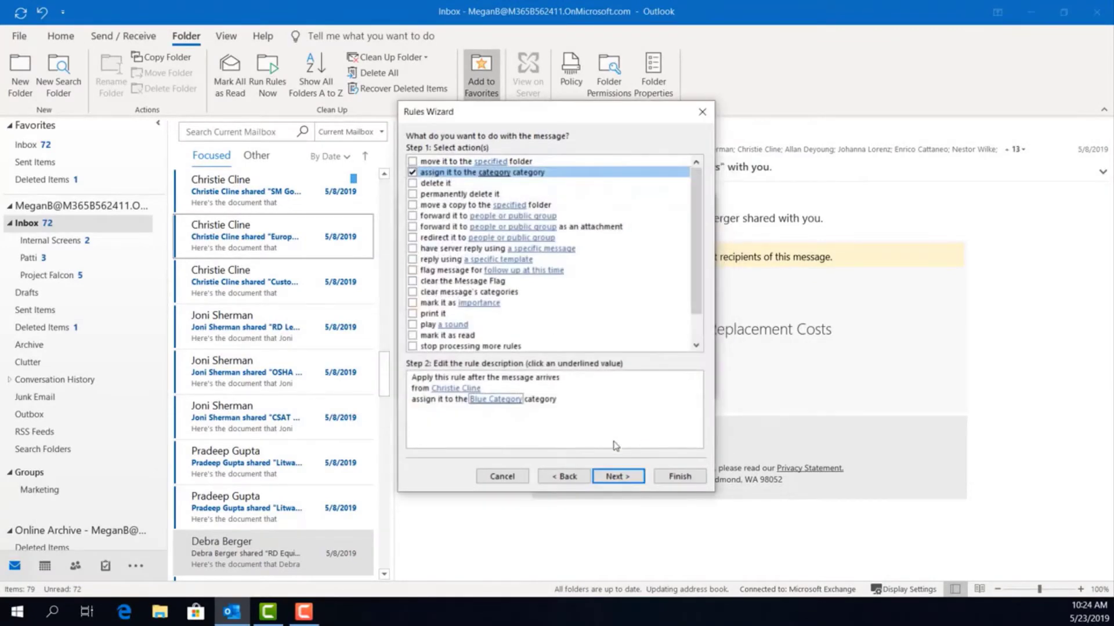
click(627, 479)
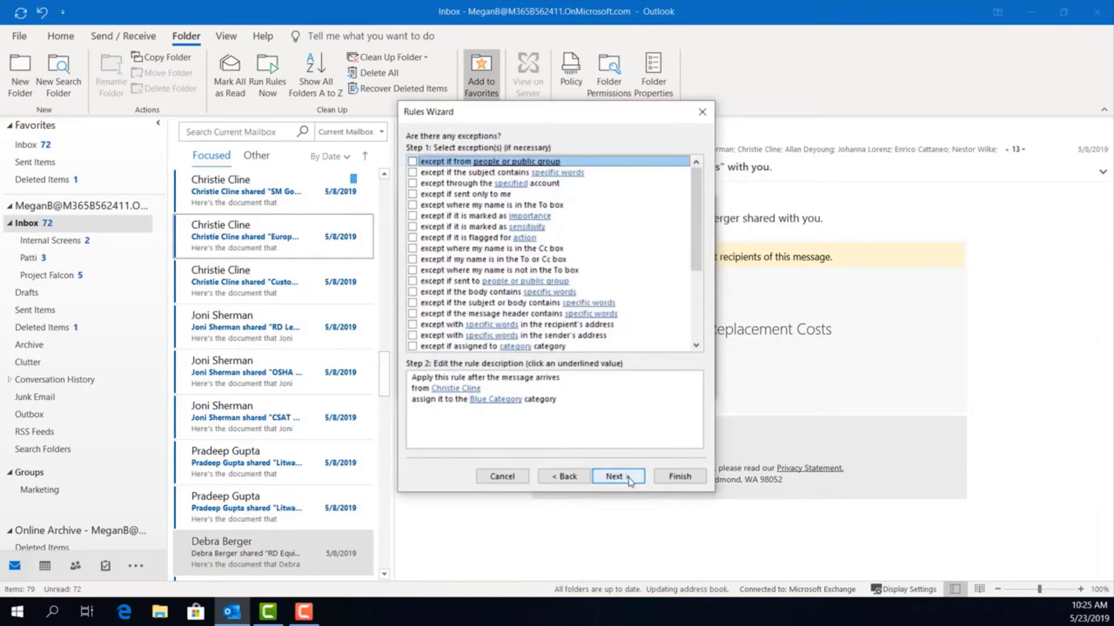
click(677, 478)
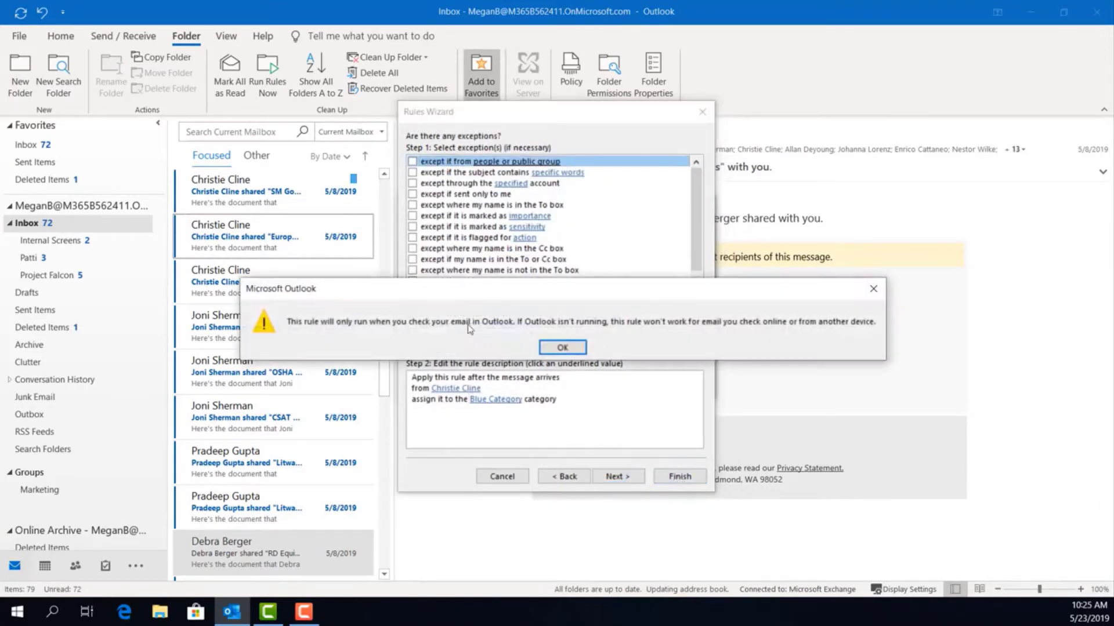
click(550, 349)
click(587, 385)
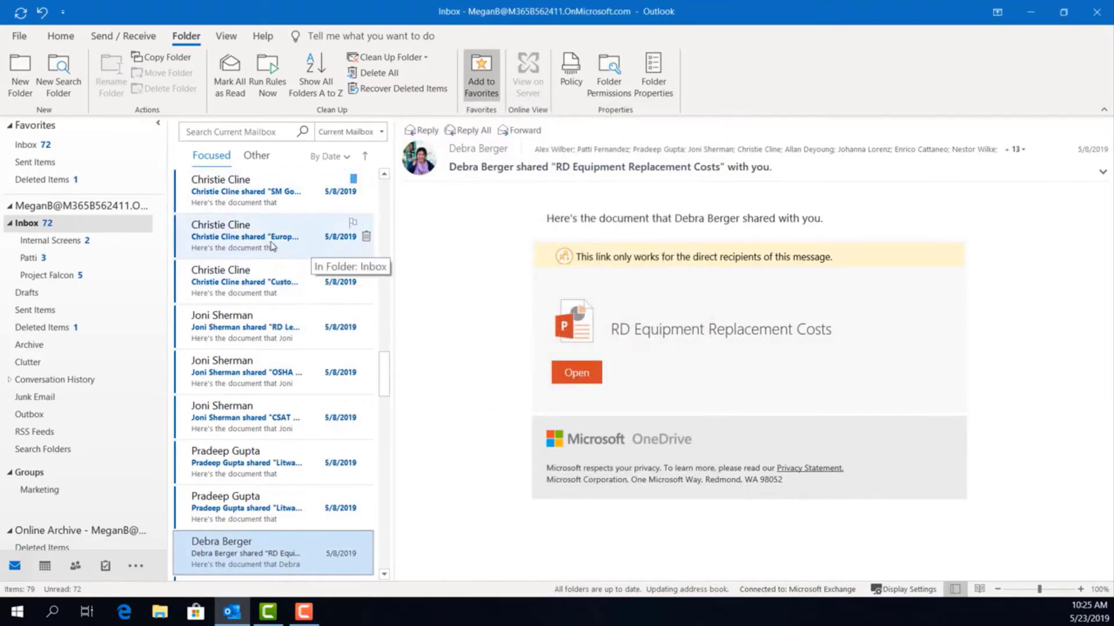
Step: Delete the Contoso Landscaping "New booking" message at the top of the Inbox
scroll(272, 246, up, 6)
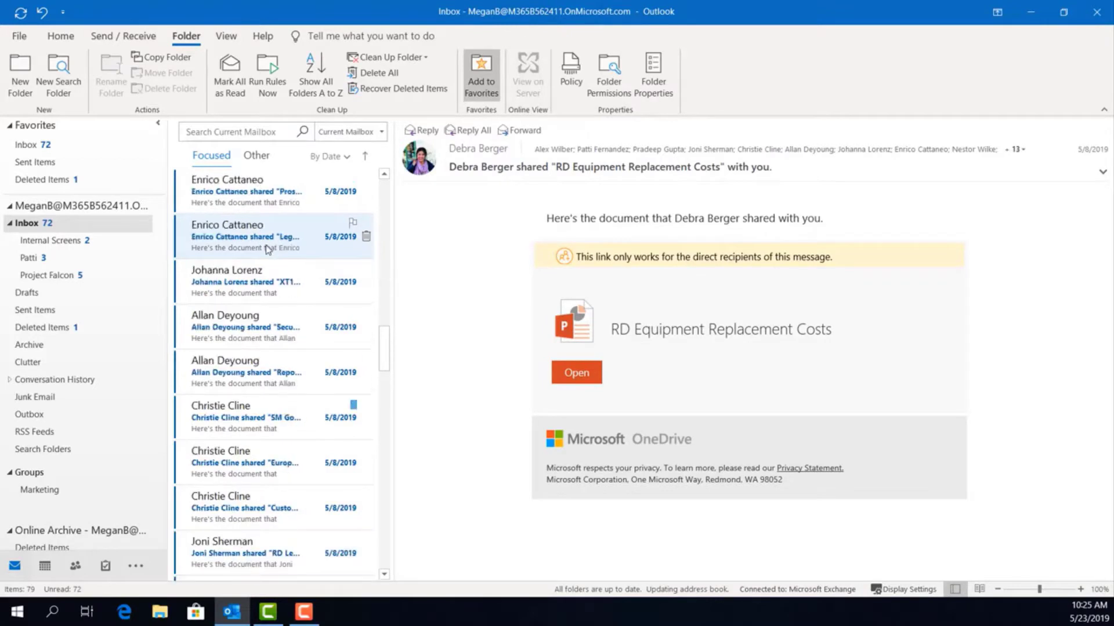
scroll(267, 249, up, 7)
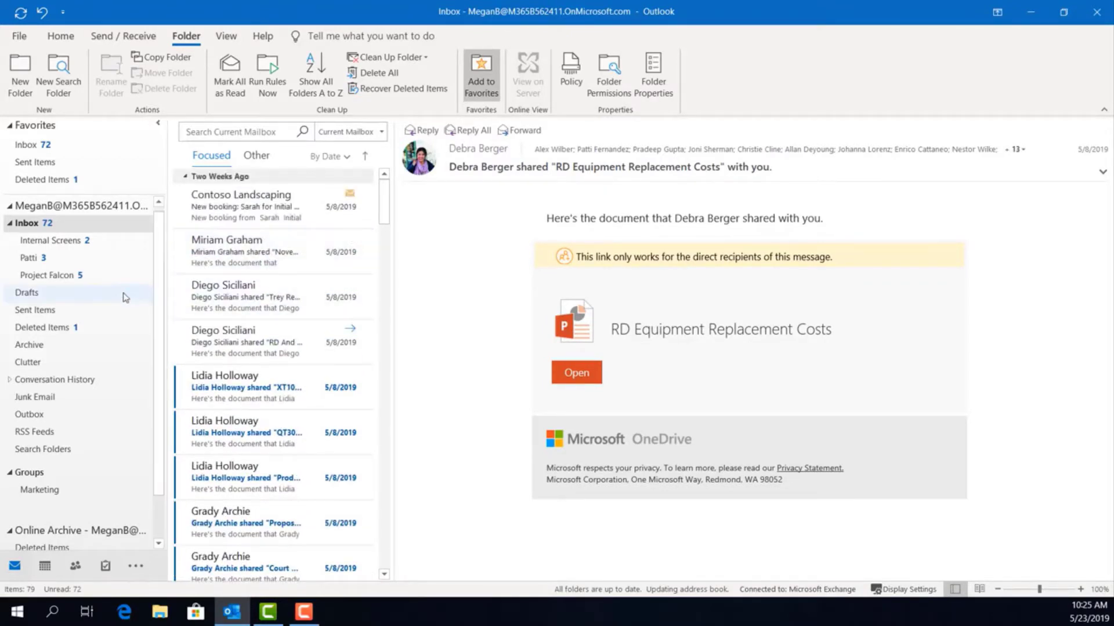
click(61, 35)
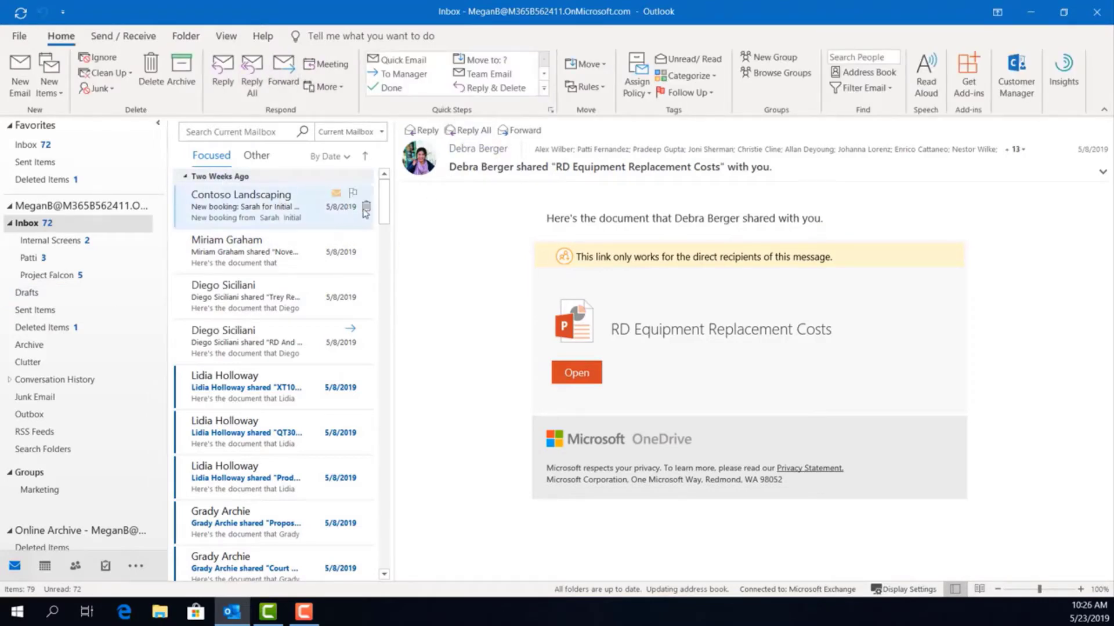
click(366, 207)
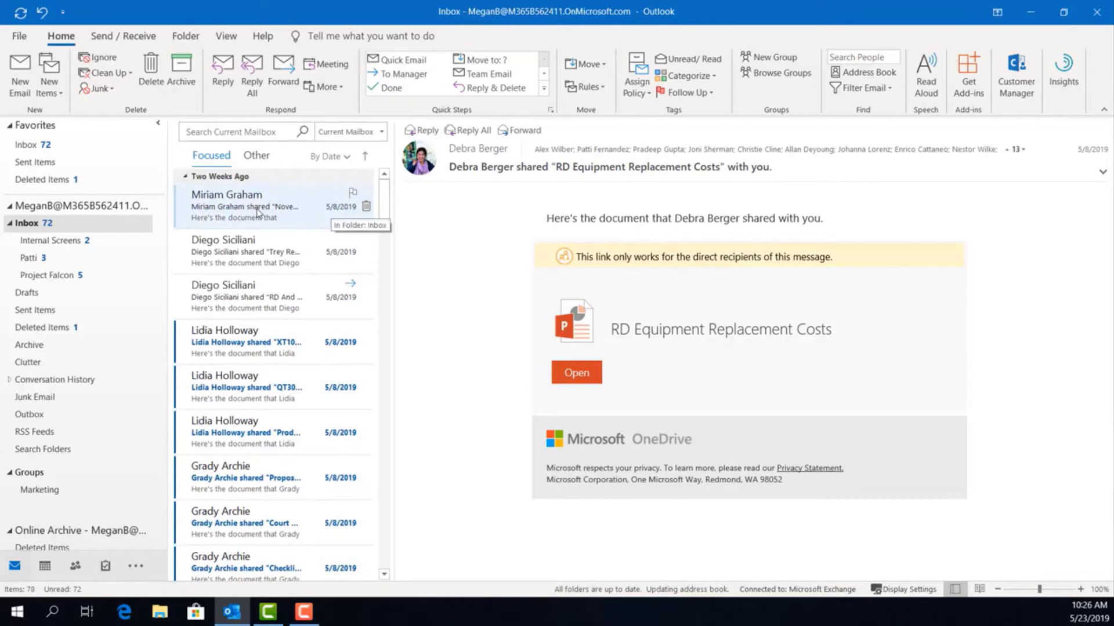
Step: Try to block the sender of the first Inbox message, which shares the "Nove..." document, through the junk mail options
right_click(257, 211)
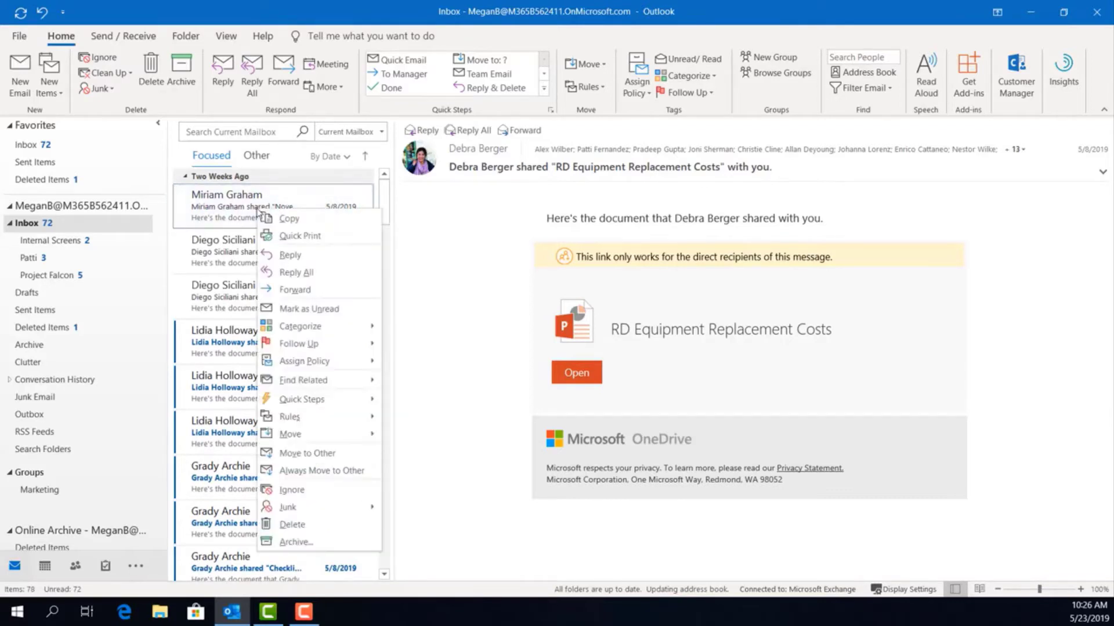
mouse_move(360, 326)
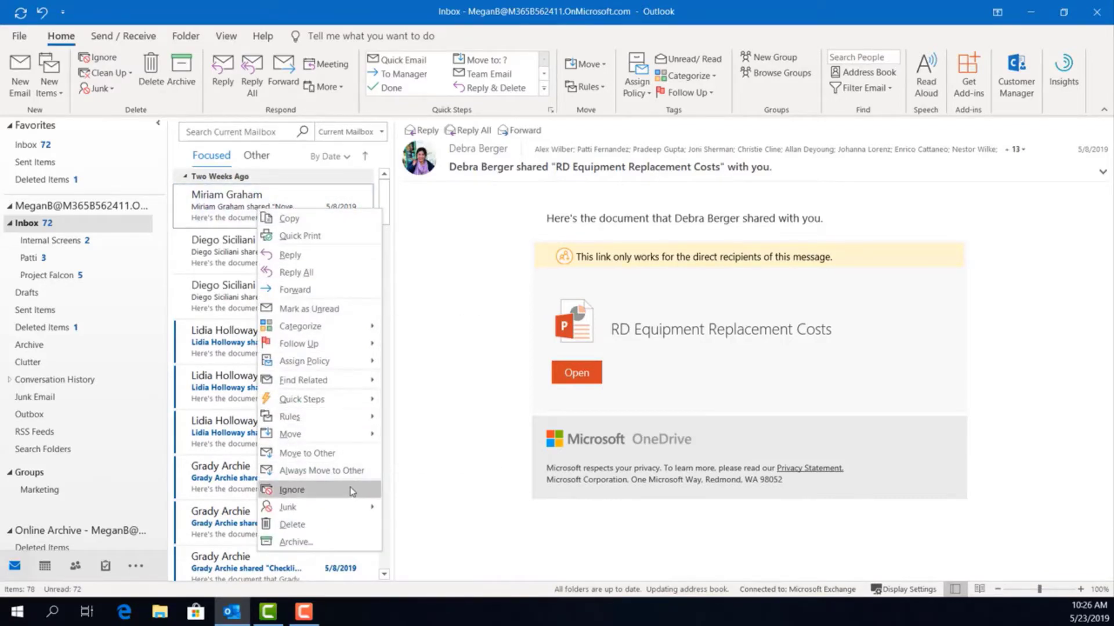
mouse_move(354, 505)
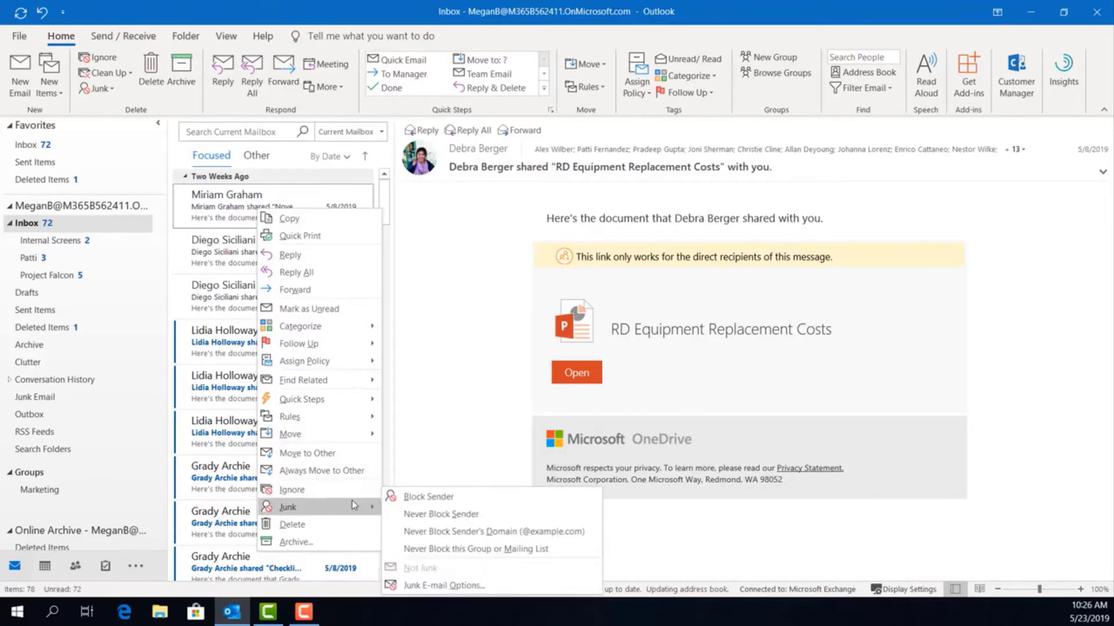
click(443, 500)
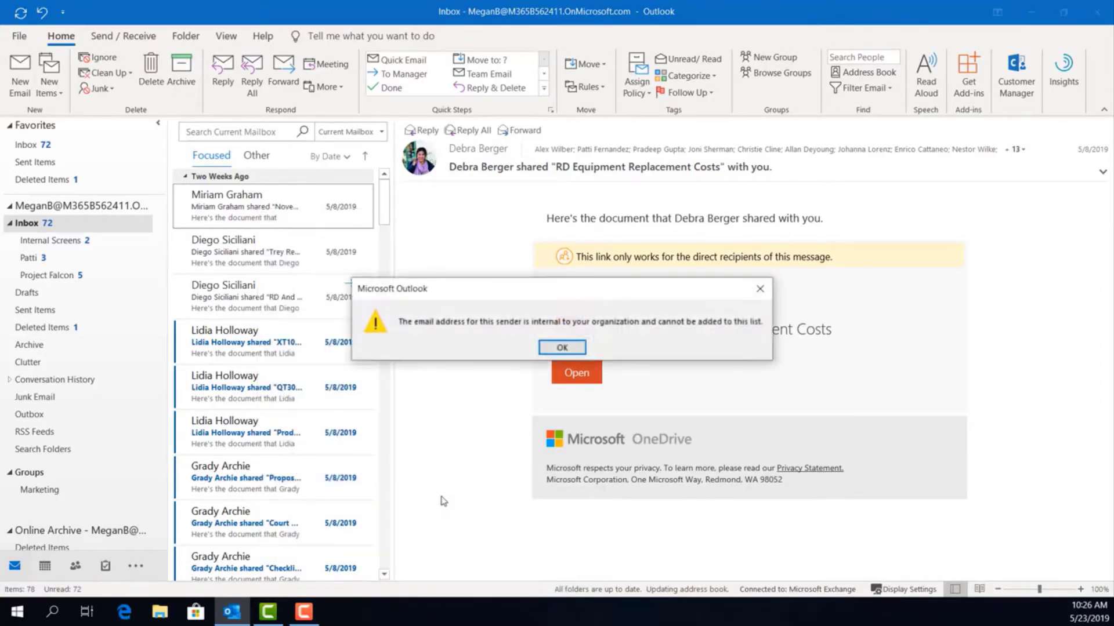
click(562, 348)
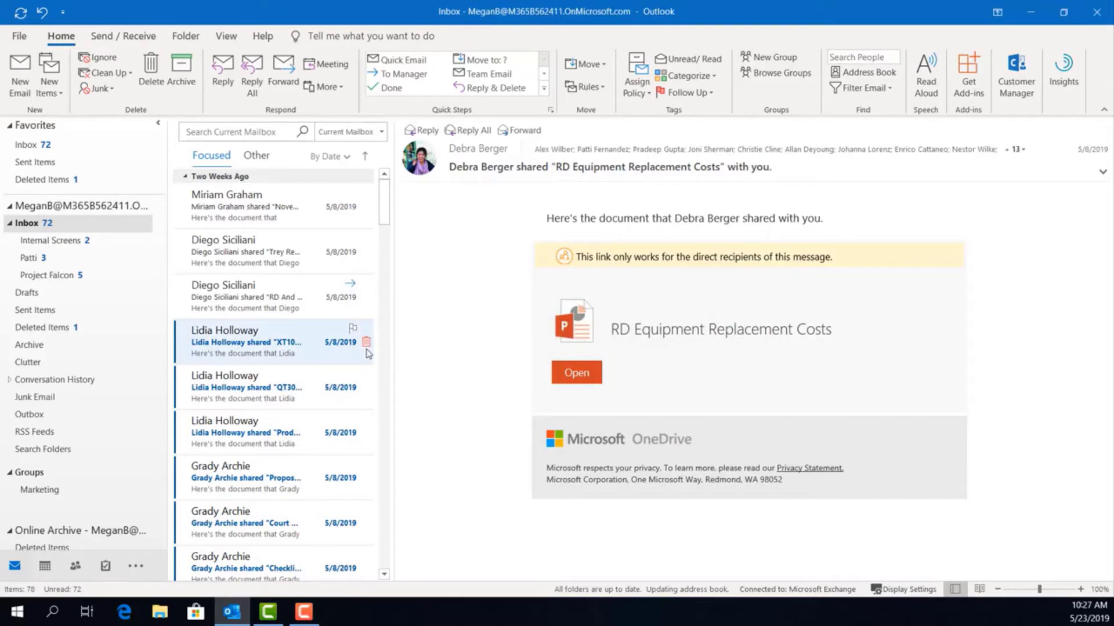
scroll(368, 354, down, 5)
scroll(369, 354, up, 5)
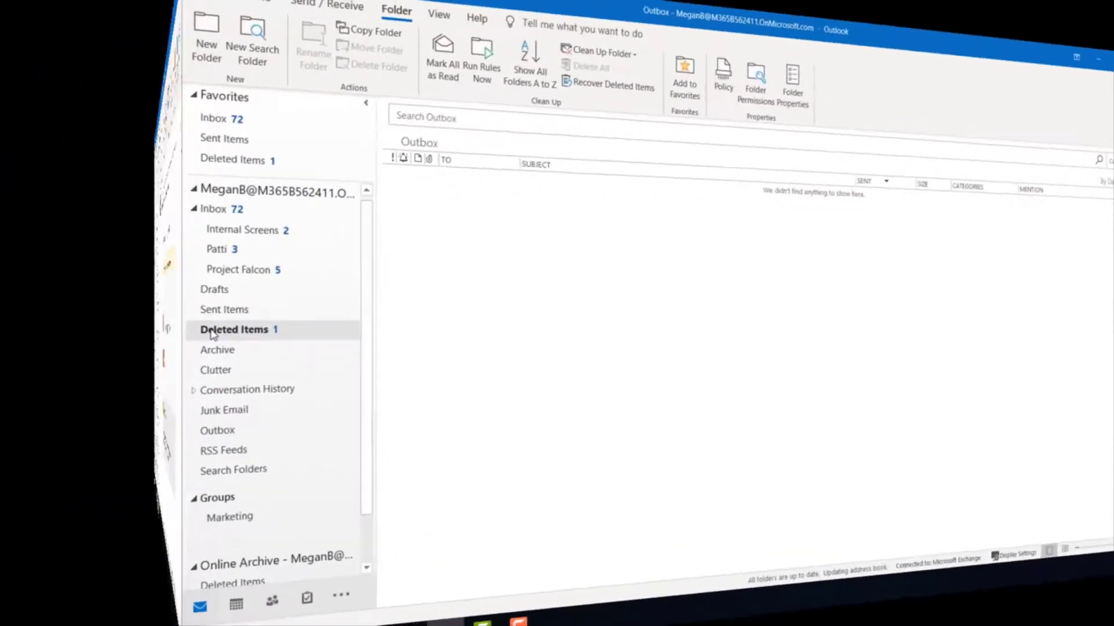
Step: Open the Deleted Items folder and empty it, permanently deleting everything inside
click(23, 328)
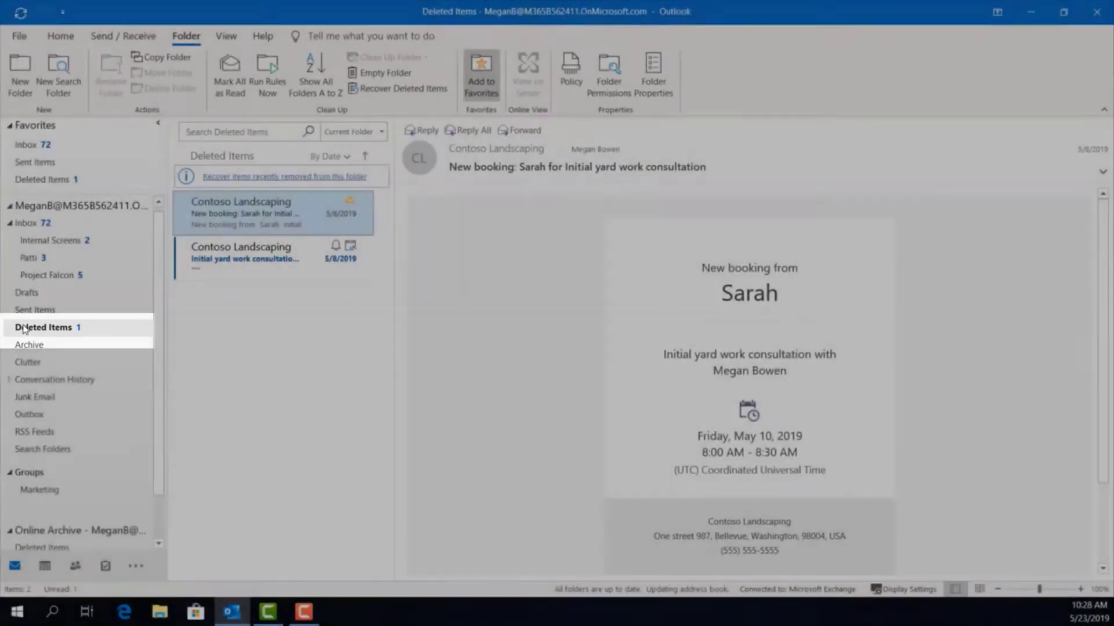
right_click(23, 328)
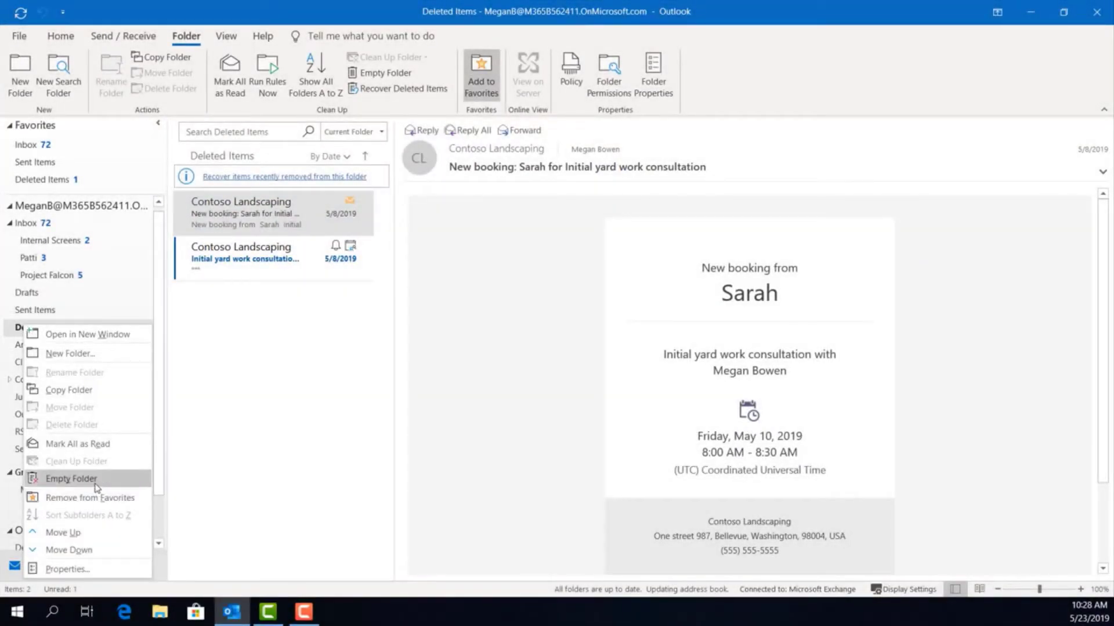
click(71, 478)
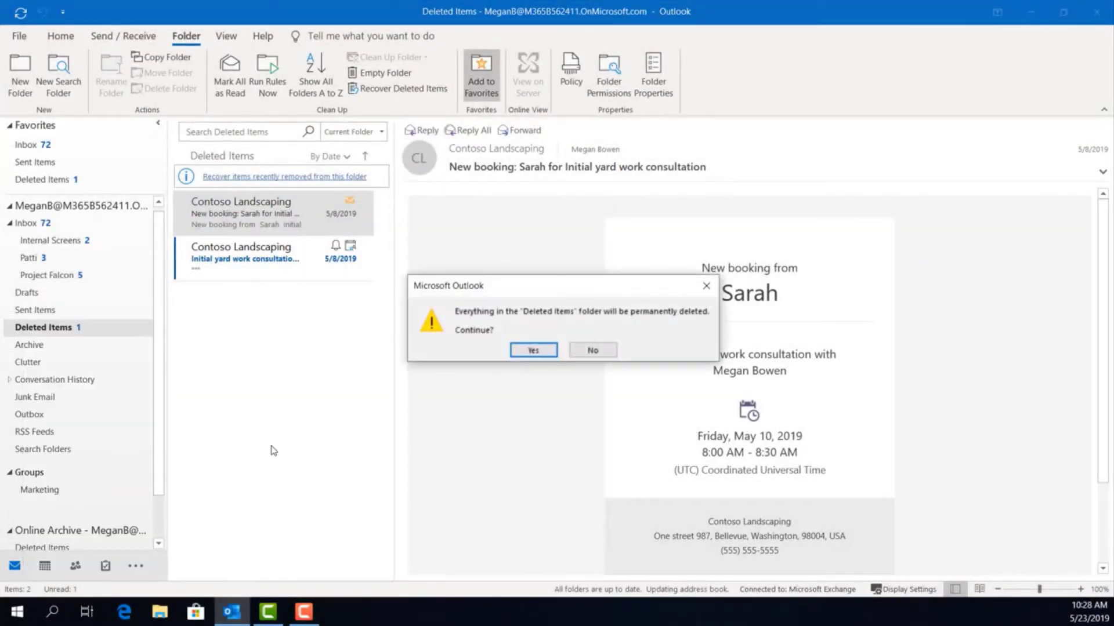
click(526, 351)
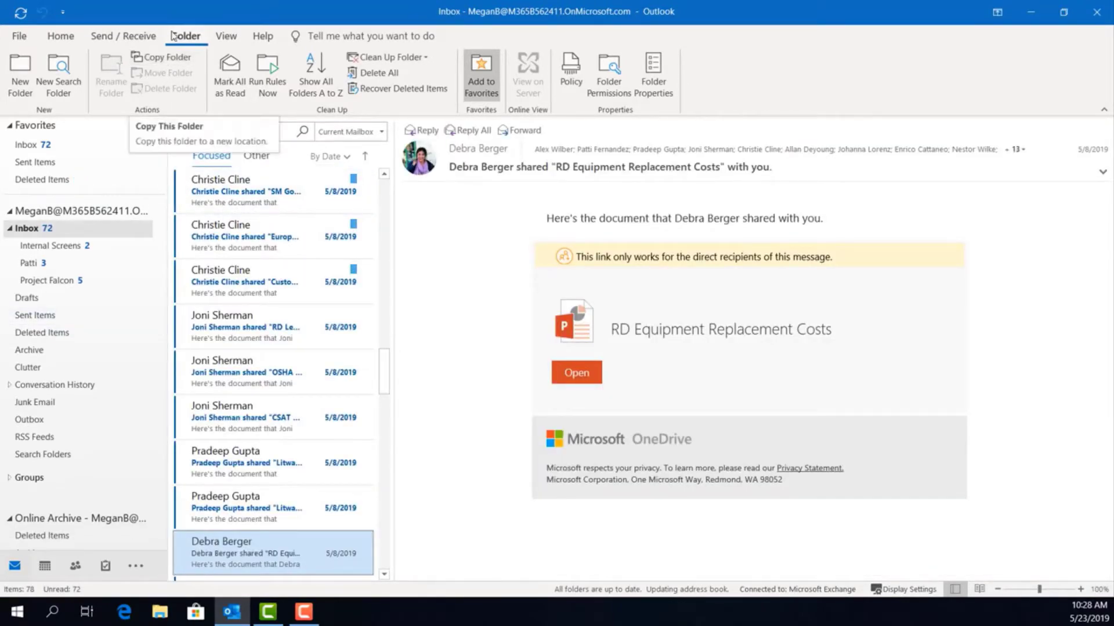
Step: Open the Inbox subfolder named after the move rule's sender and add it to Favorites
click(30, 264)
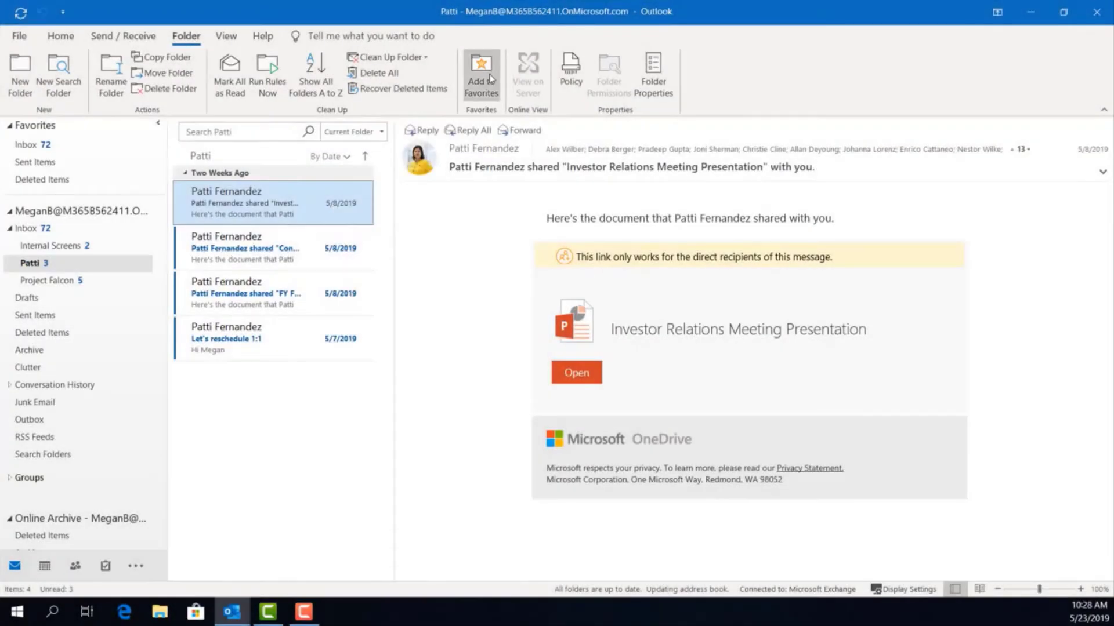
click(490, 78)
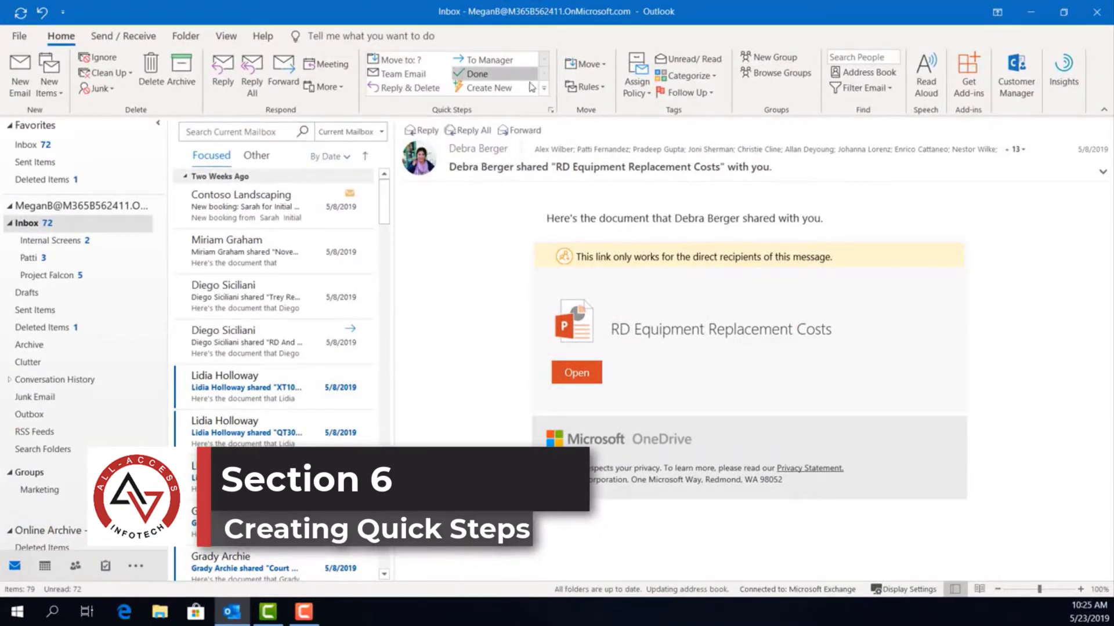
Step: Create a new Quick Step with the New Message action and show that action's options
click(476, 88)
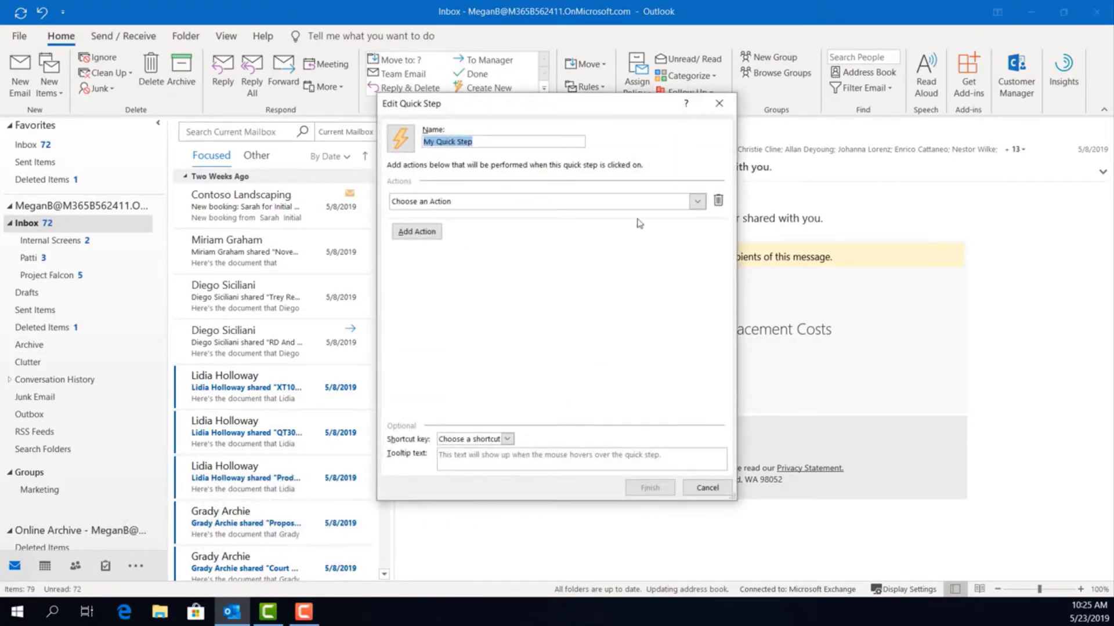
click(696, 203)
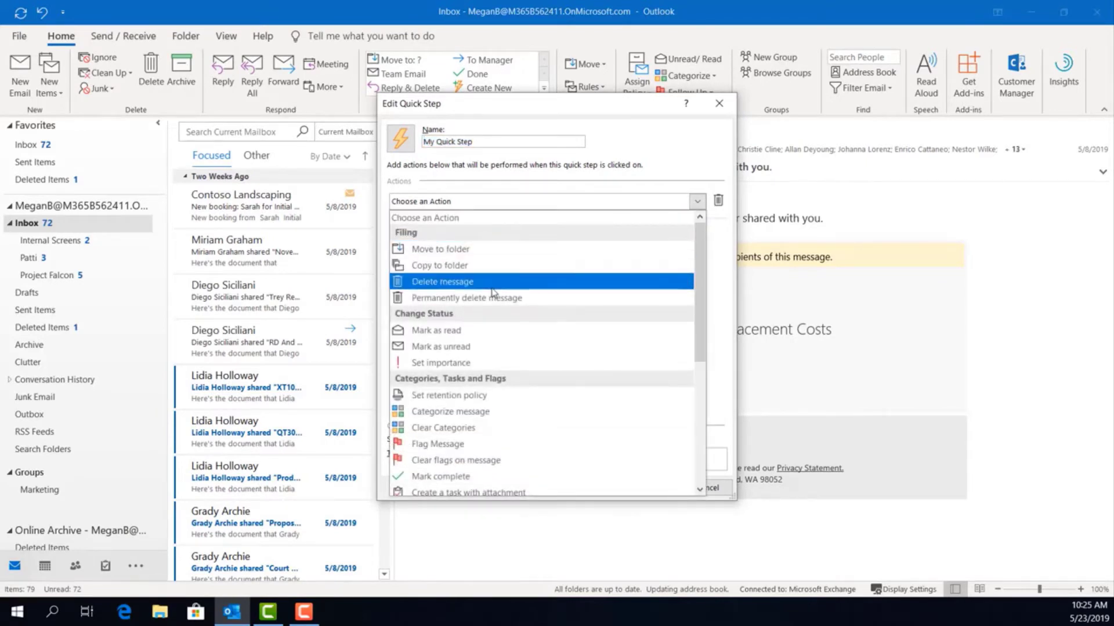
scroll(493, 289, down, 3)
scroll(496, 291, down, 3)
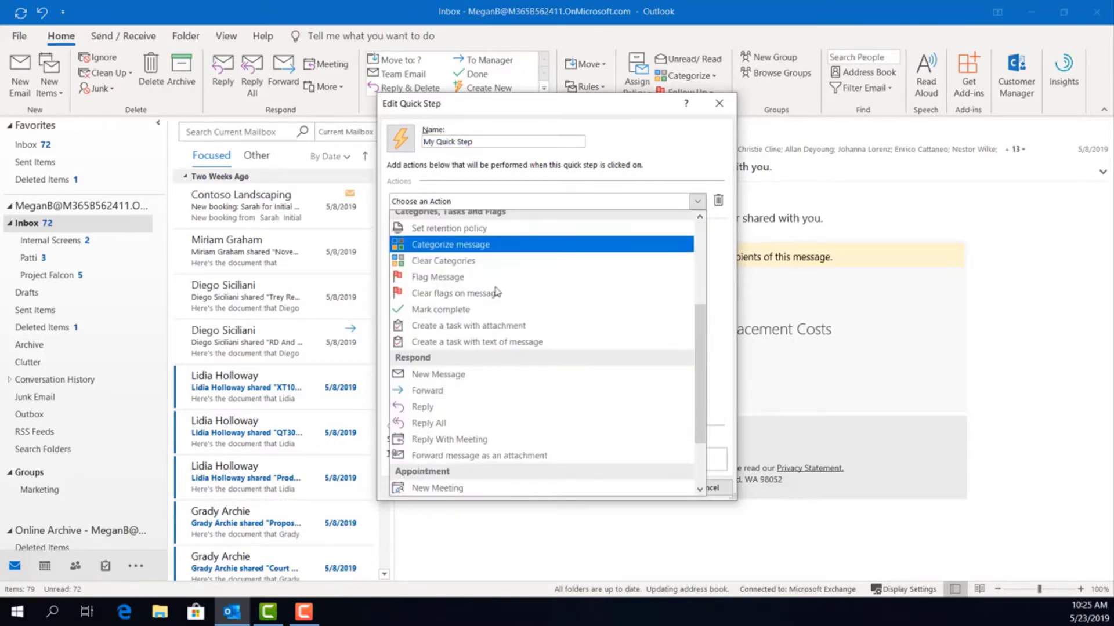
click(464, 331)
click(656, 241)
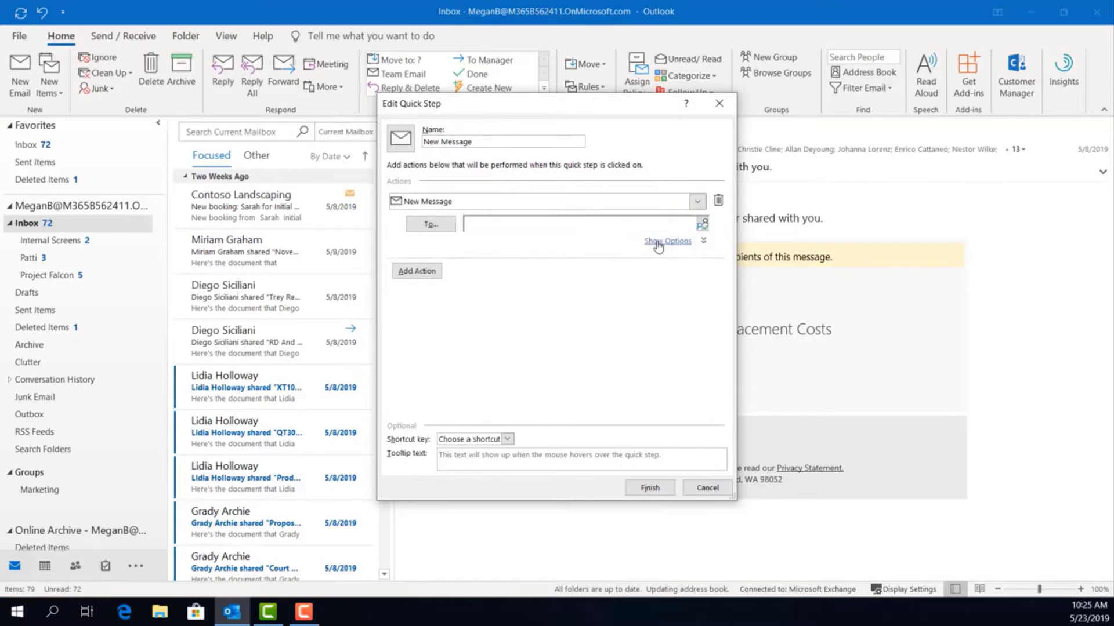
Step: Set the new message's subject to "For Quick Emails" and its text to "I dont have to type this everytime because i thought ahead!"
click(474, 268)
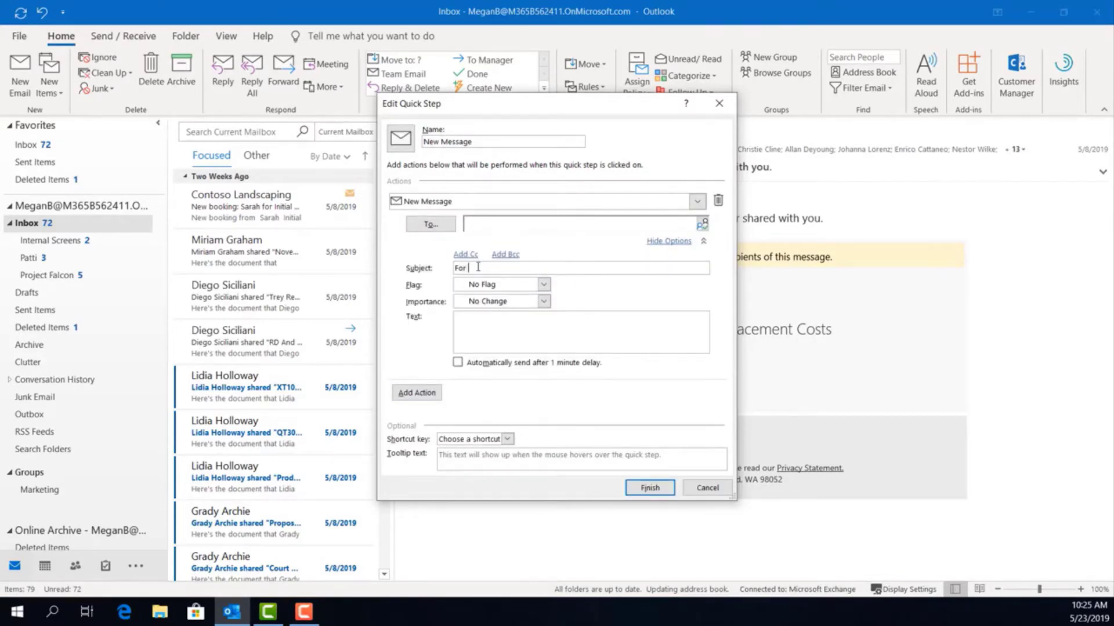
text(For Quick Emails)
click(519, 323)
text(I dont have to type this everytime because i thought ahead!)
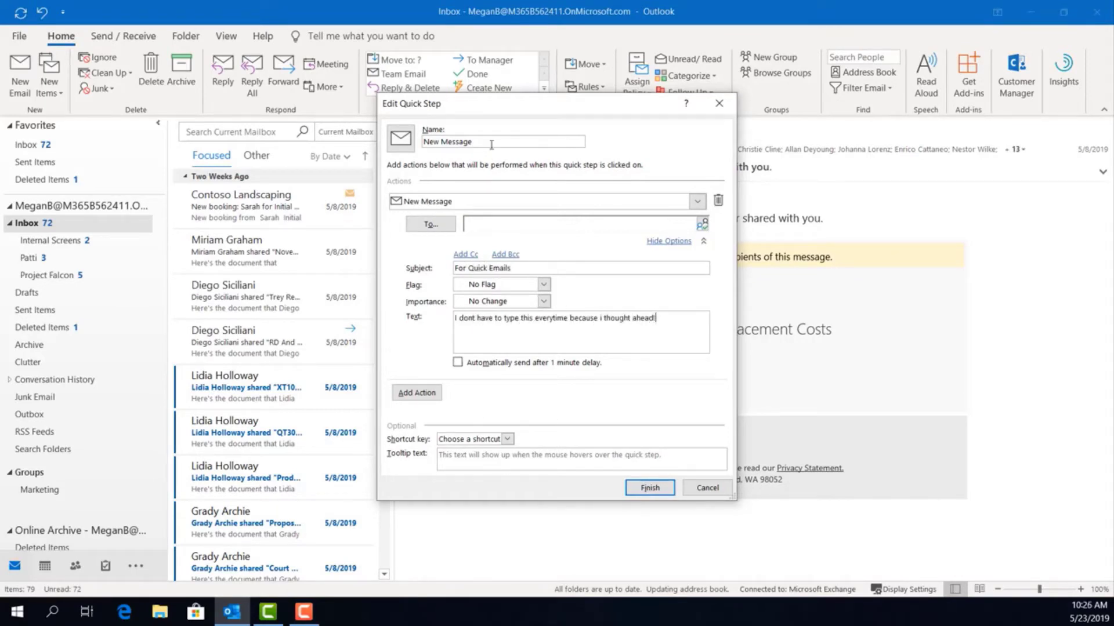
Step: Name the Quick Step "Quick Email" and finish creating it
triple_click(487, 142)
text(Quick Email)
click(649, 488)
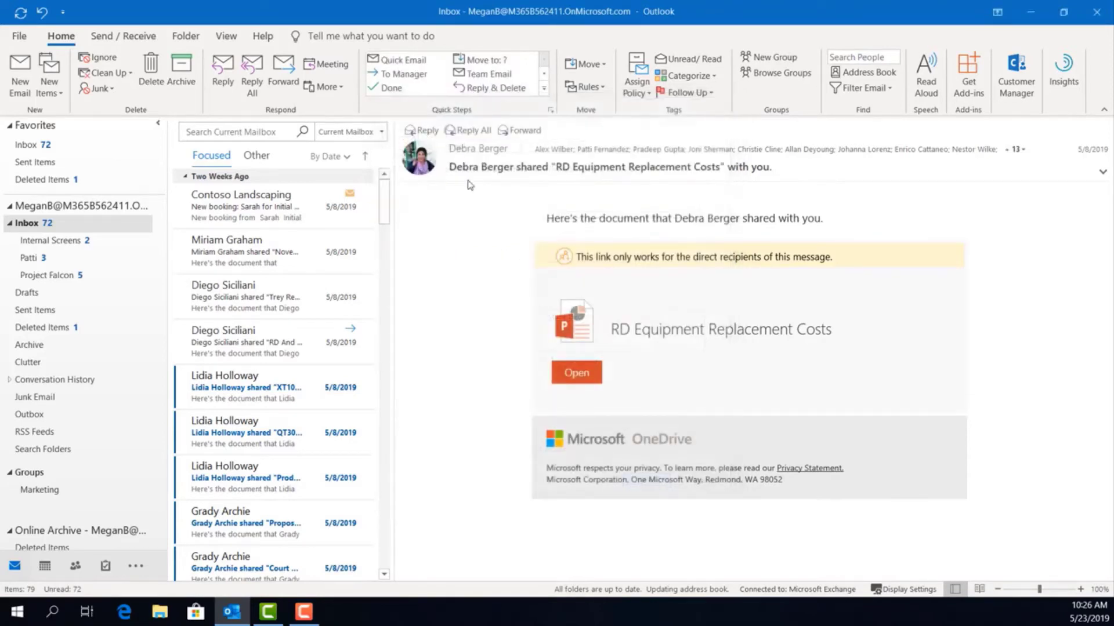
Step: Run the Quick Email Quick Step to check its prefilled message, and close the message unsent
click(392, 62)
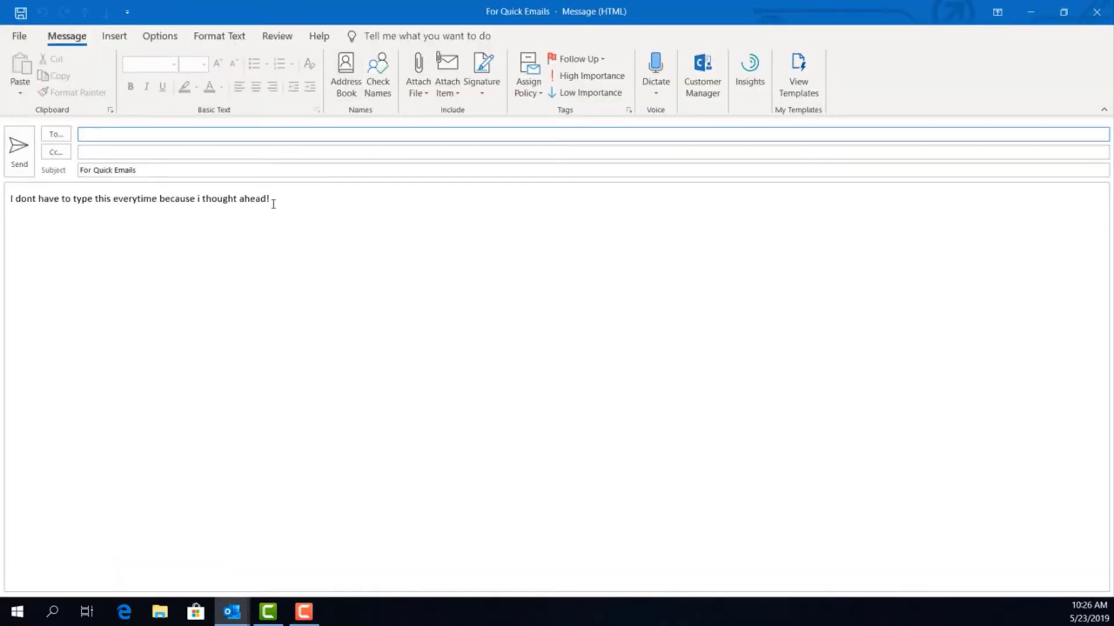
click(1096, 11)
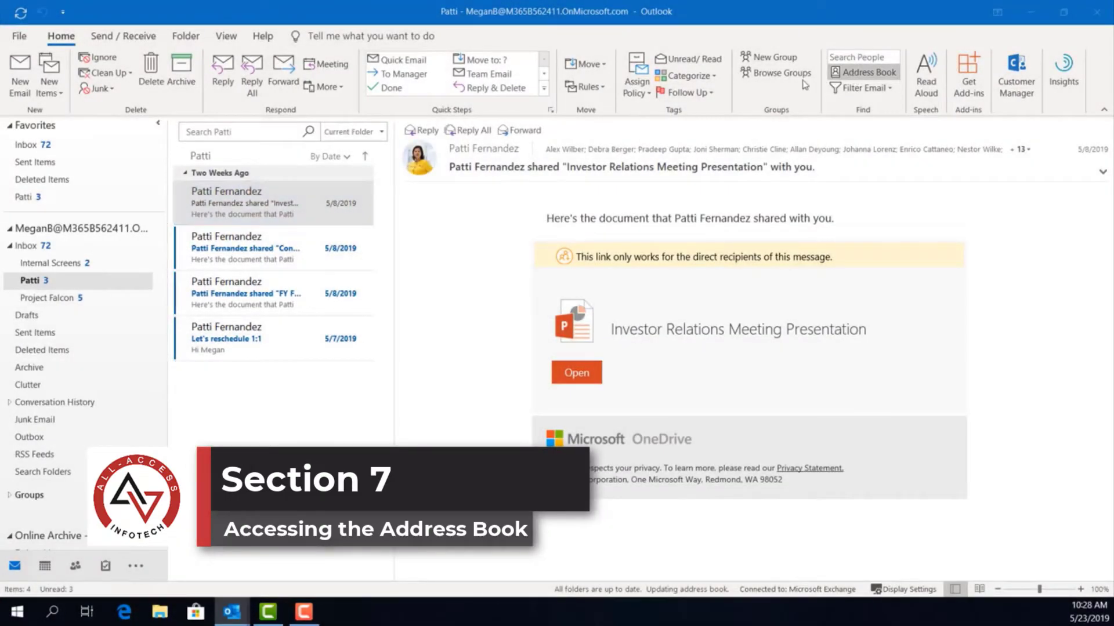
Step: Open the Address Book, look through the Global Address List, and close it
click(852, 74)
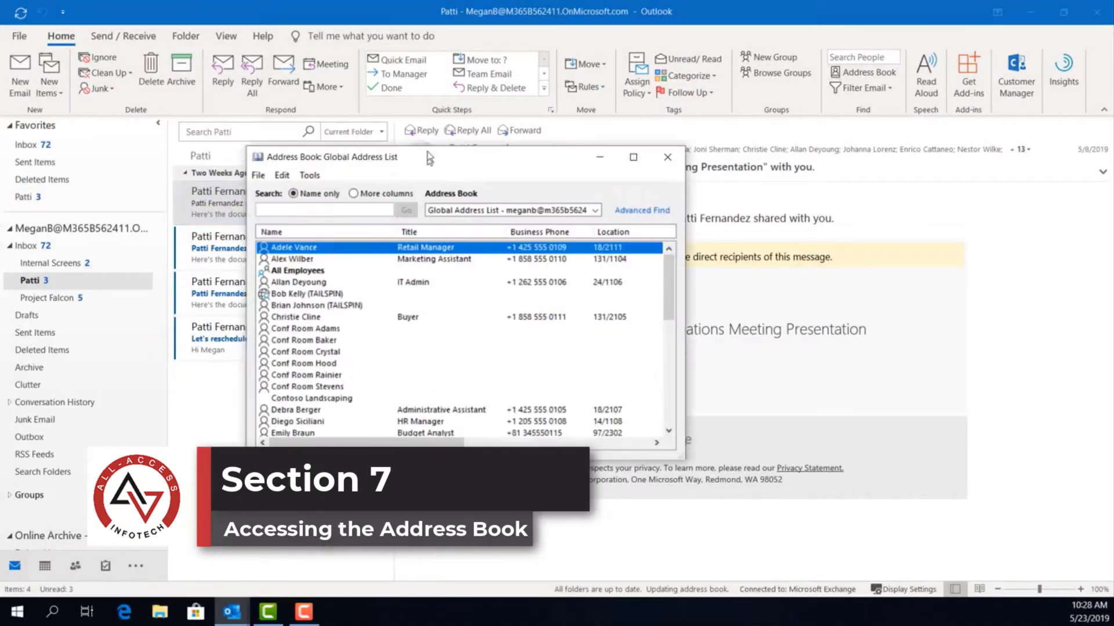
scroll(322, 270, down, 5)
click(665, 138)
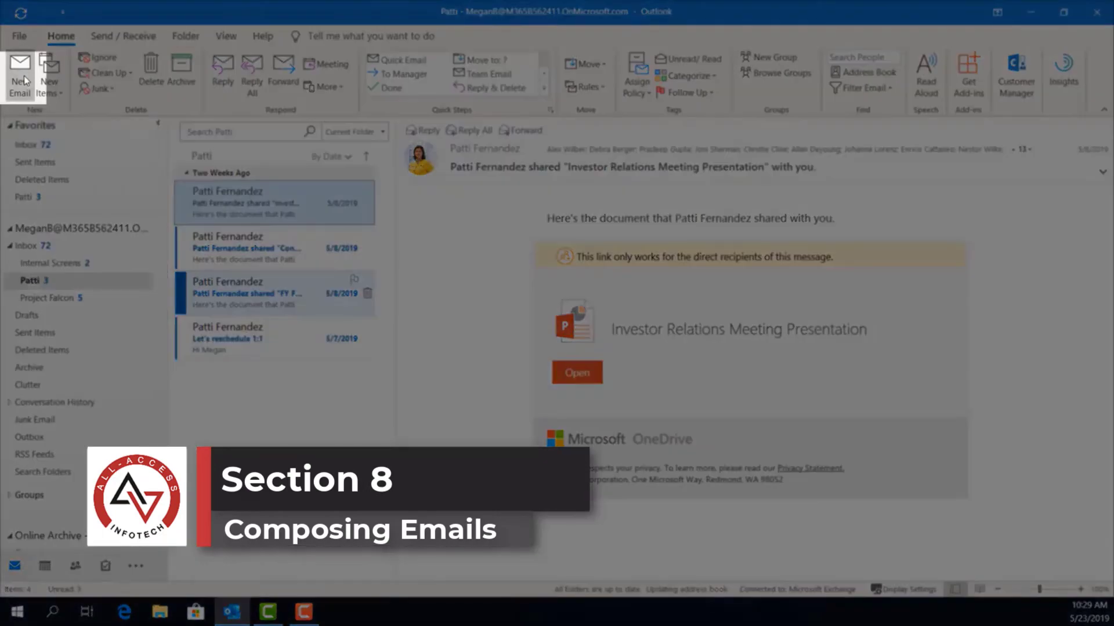
Step: Start a new email and add the HR Manager from the Global Address List as its To recipient
click(23, 75)
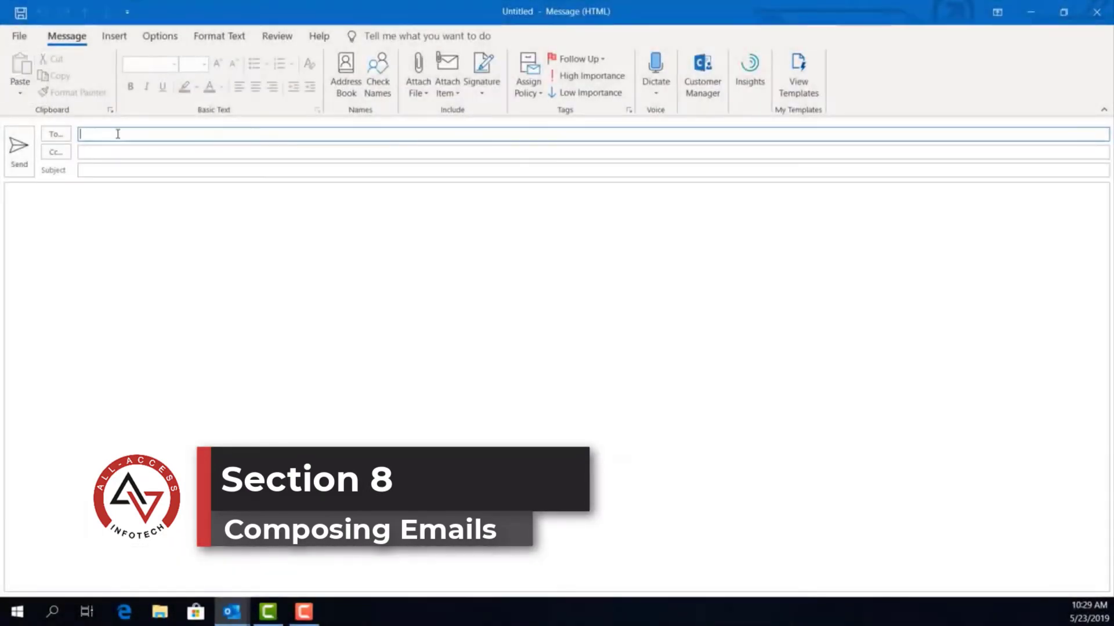
click(118, 134)
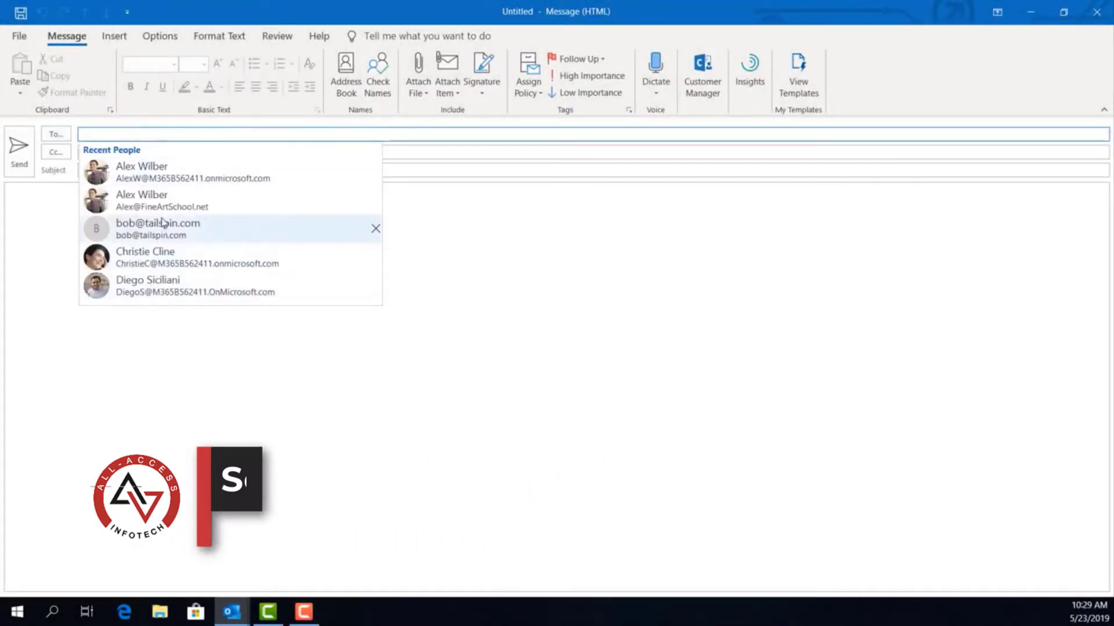
click(55, 135)
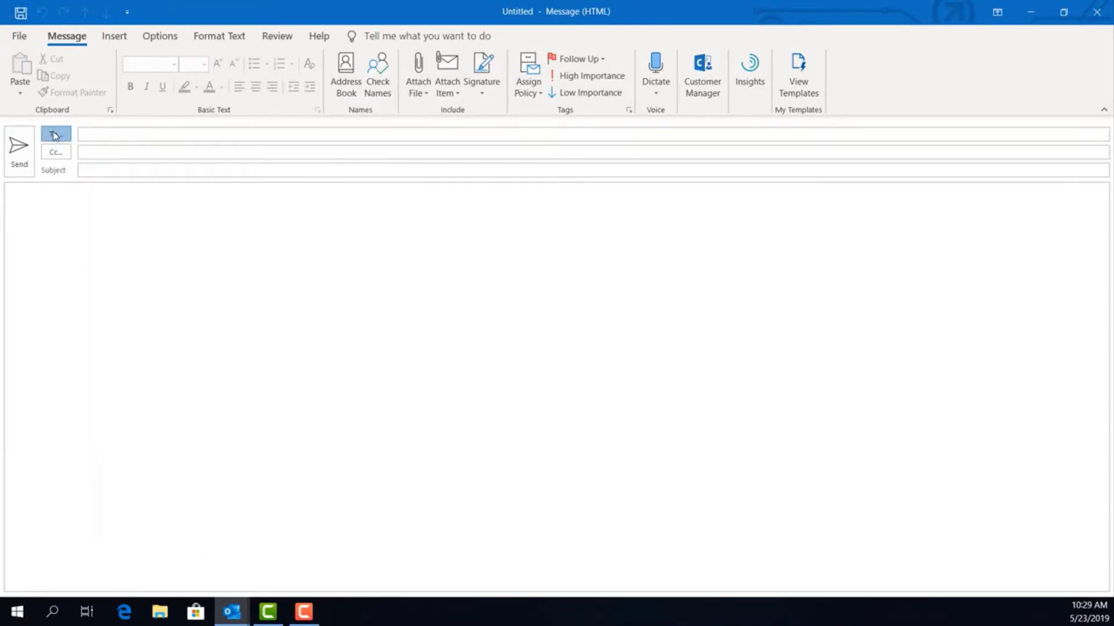
scroll(405, 268, down, 3)
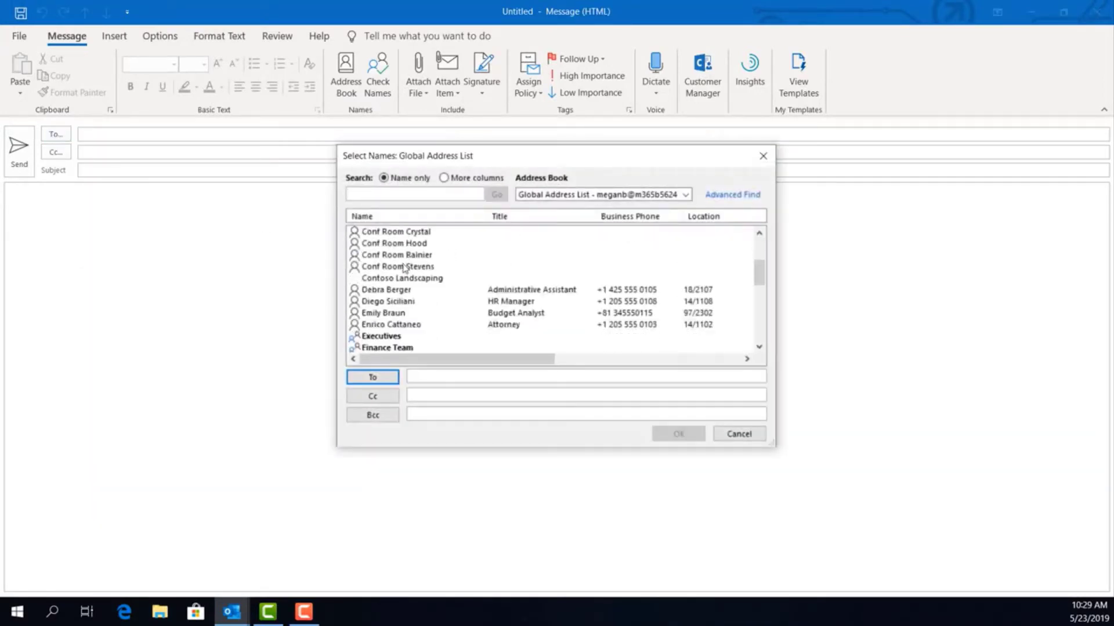
scroll(404, 268, down, 1)
click(397, 268)
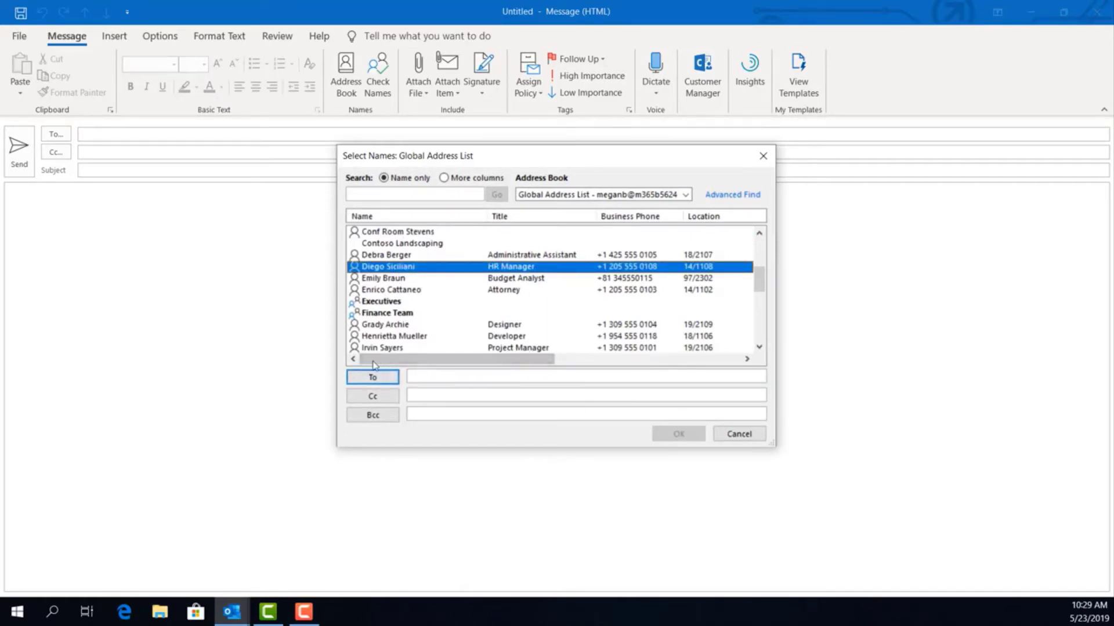
right_click(393, 268)
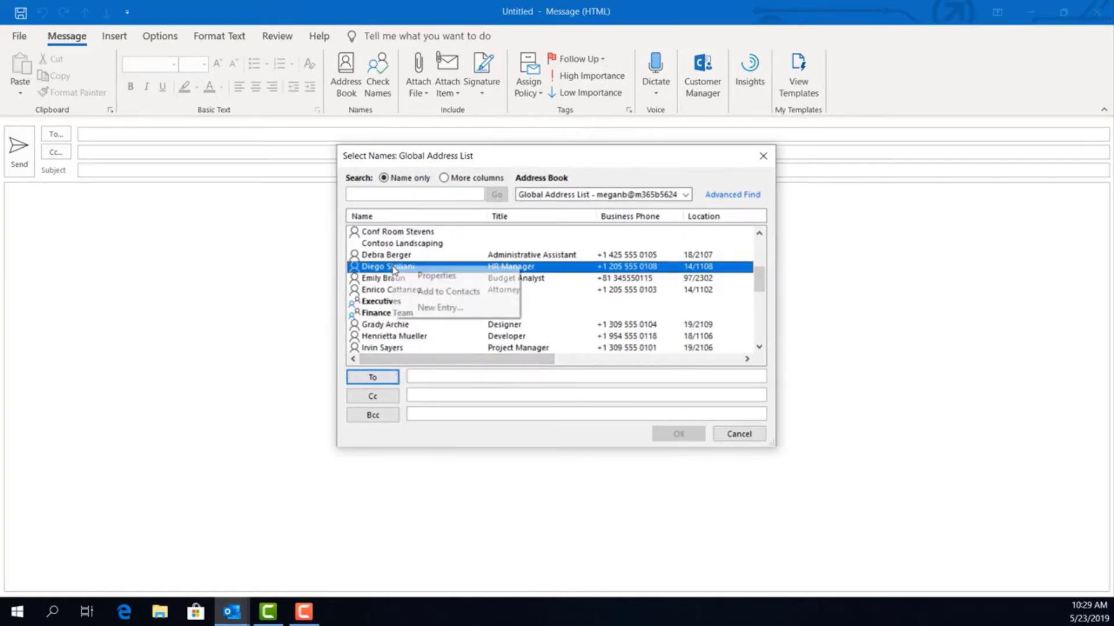
click(426, 377)
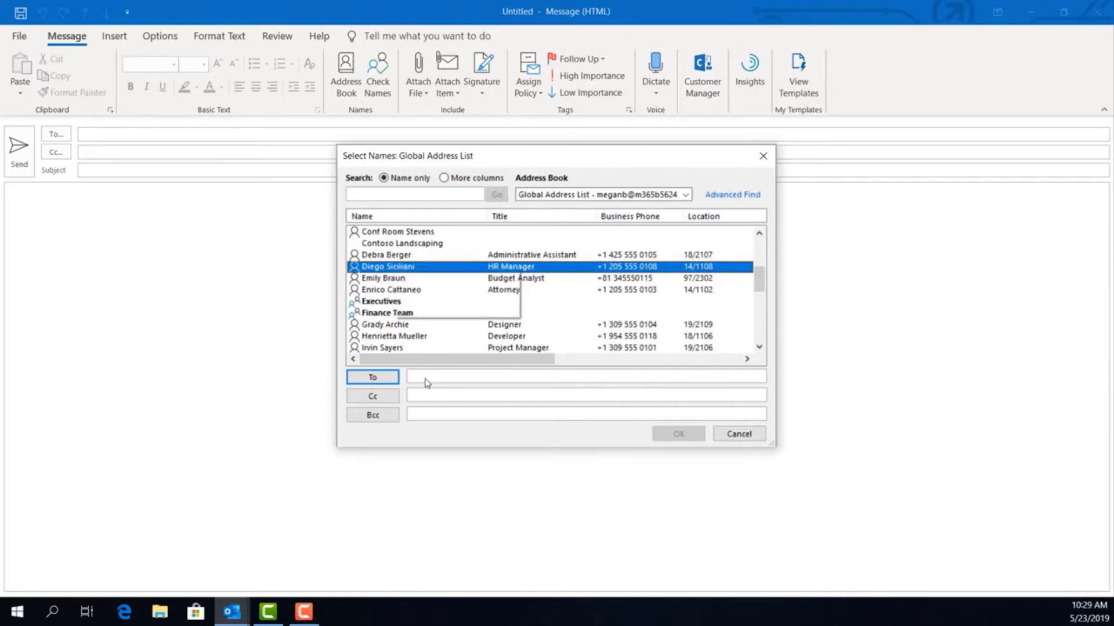
click(388, 378)
click(678, 434)
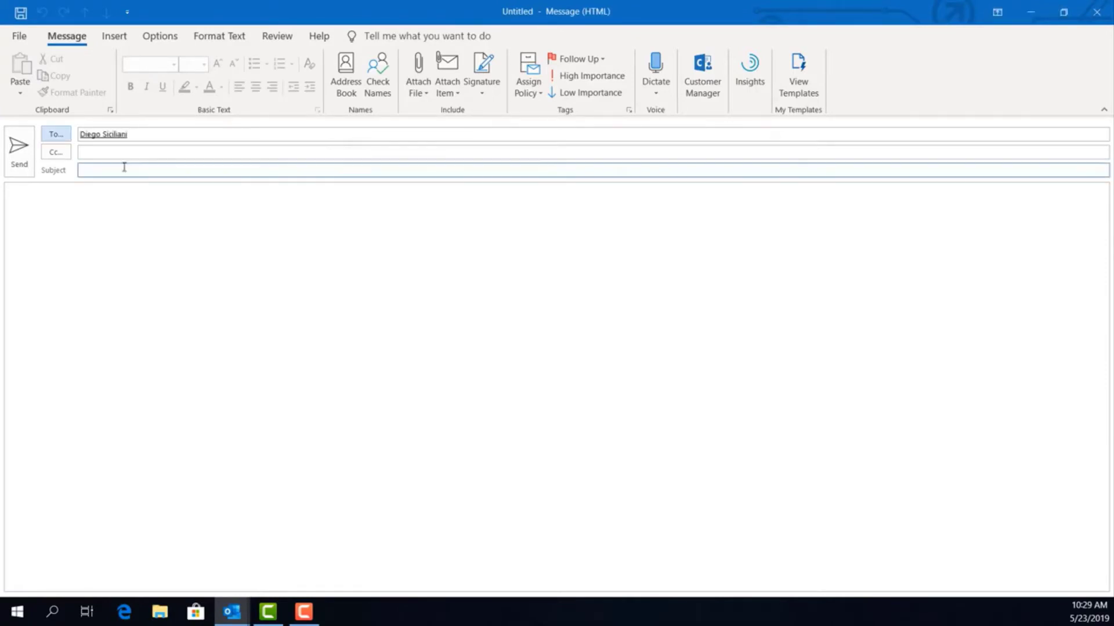
Step: Set the email's subject to "Test" and write "Hi This is a test!" in the message body
click(96, 182)
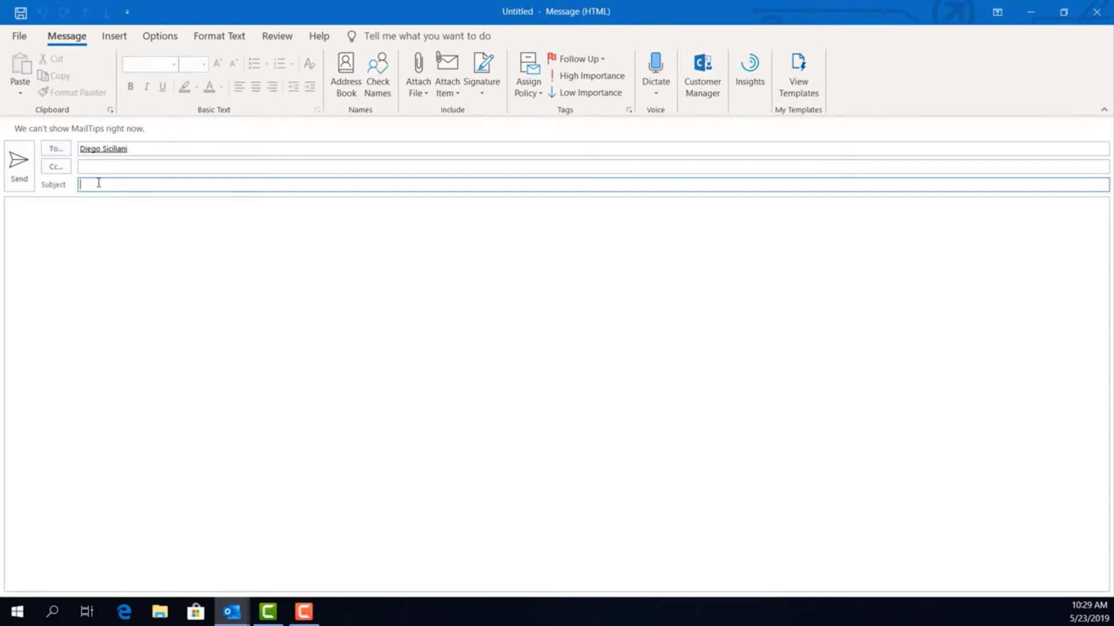
text(Test)
click(90, 268)
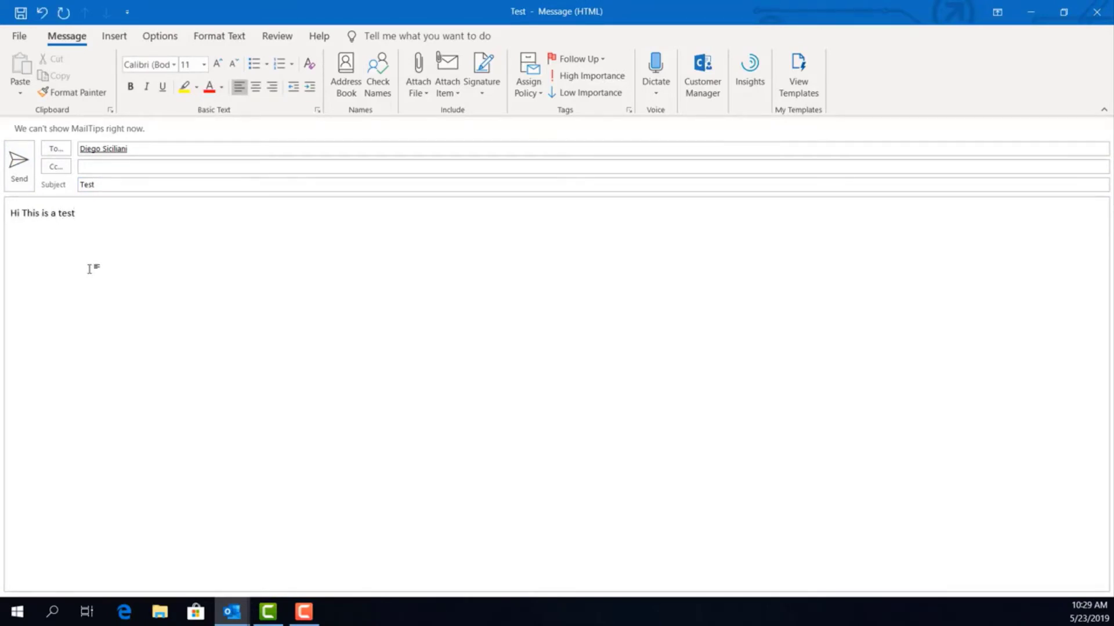
Step: Browse this PC's Downloads, Music and Videos folders for a file to attach, and leave without attaching one
click(414, 94)
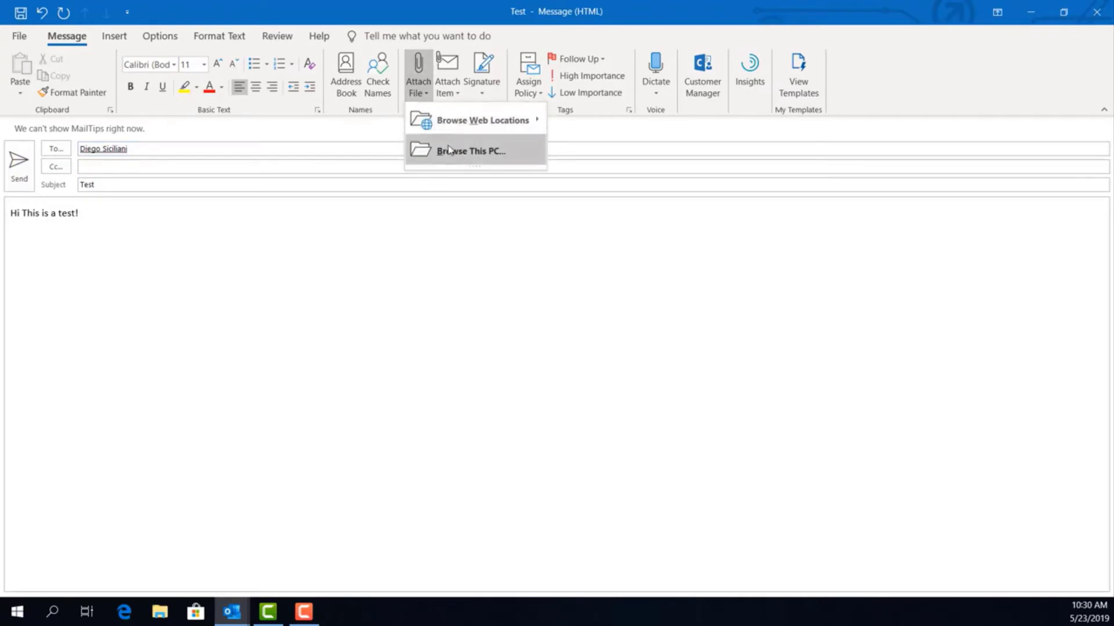
click(448, 150)
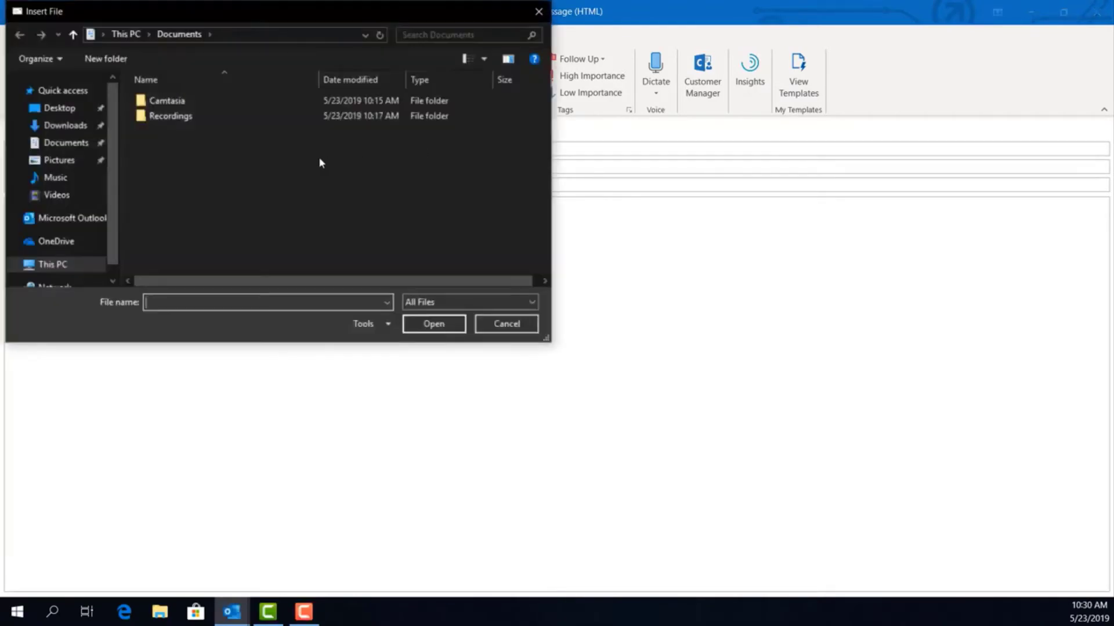
click(65, 126)
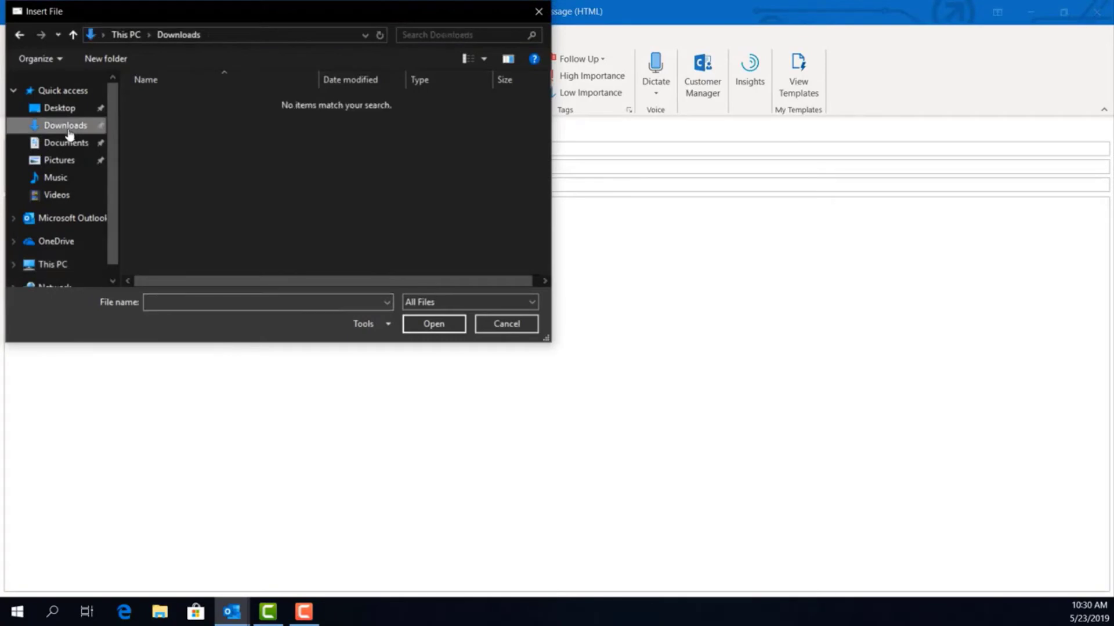
click(61, 178)
click(65, 195)
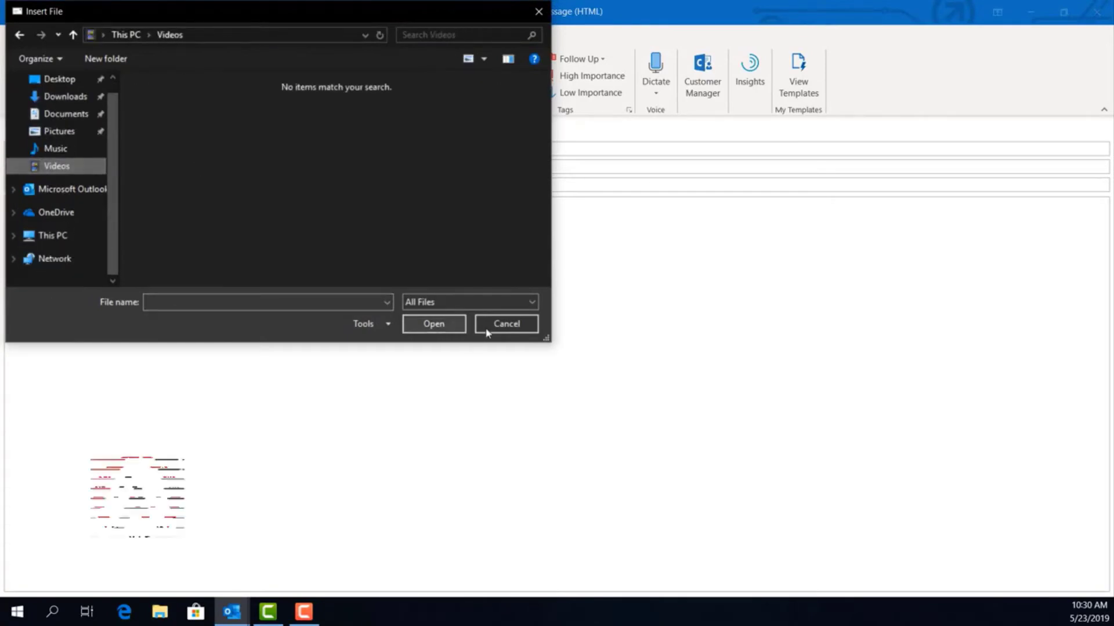
click(491, 333)
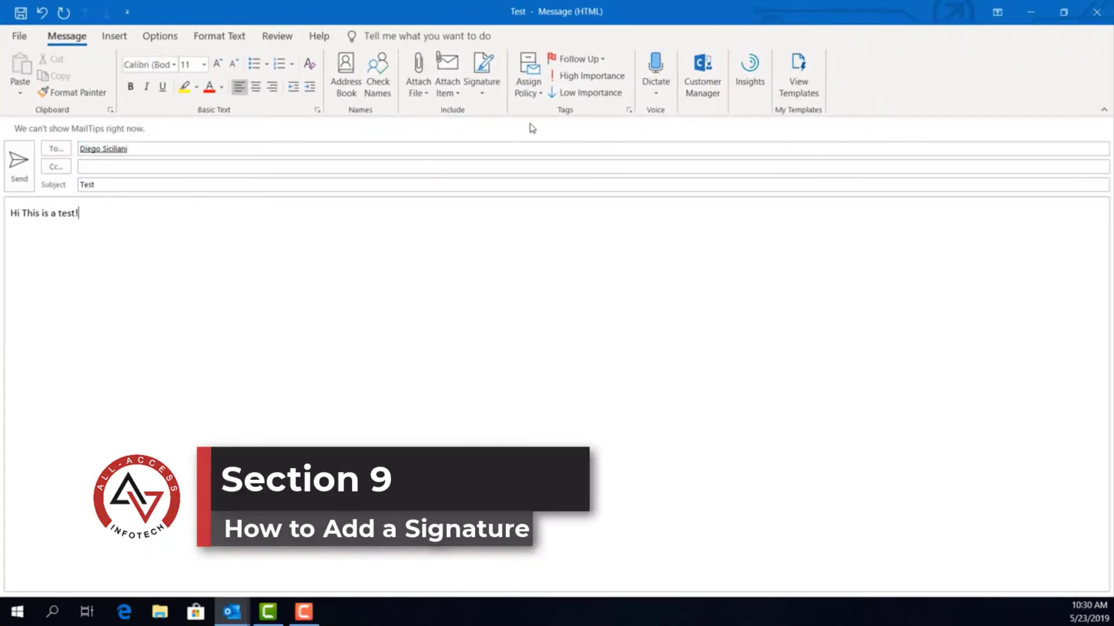
Step: Create a new email signature named "Default"
click(475, 83)
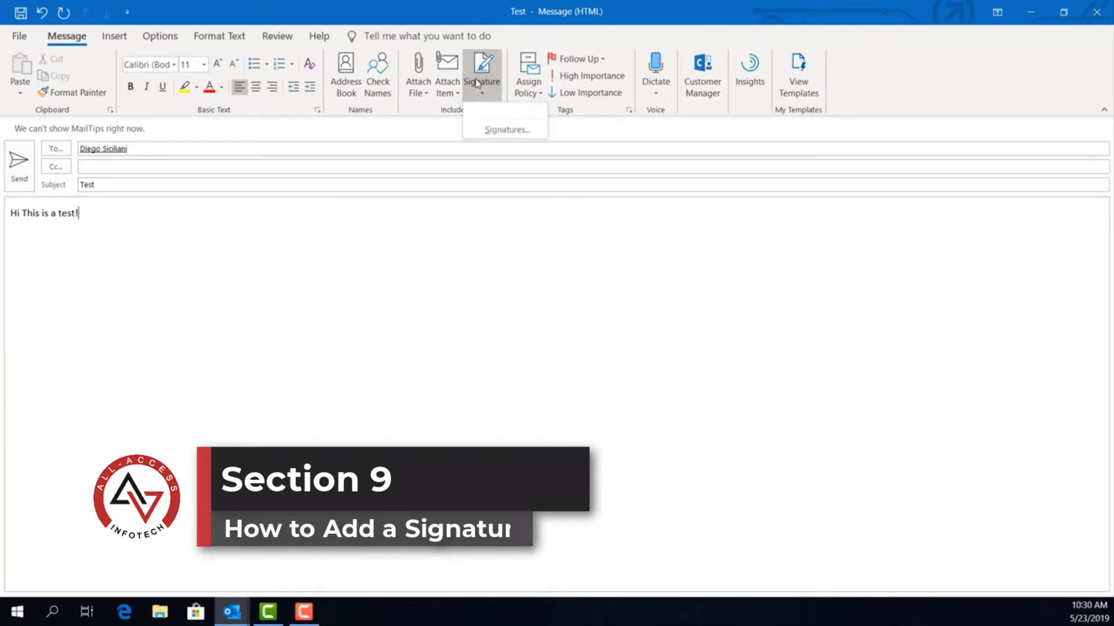
click(495, 131)
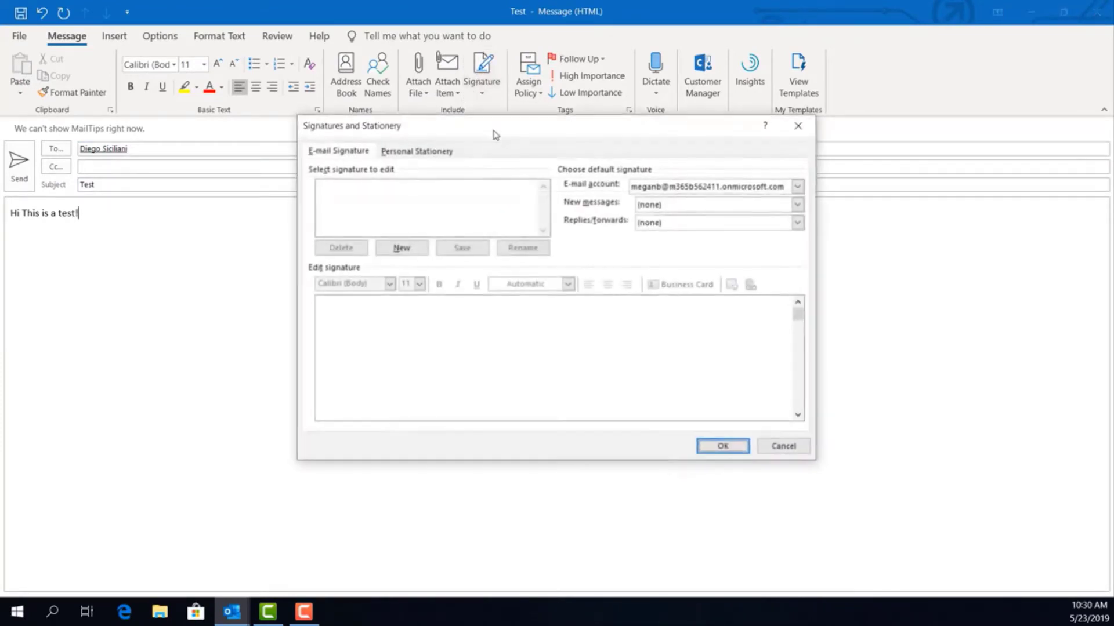
click(409, 252)
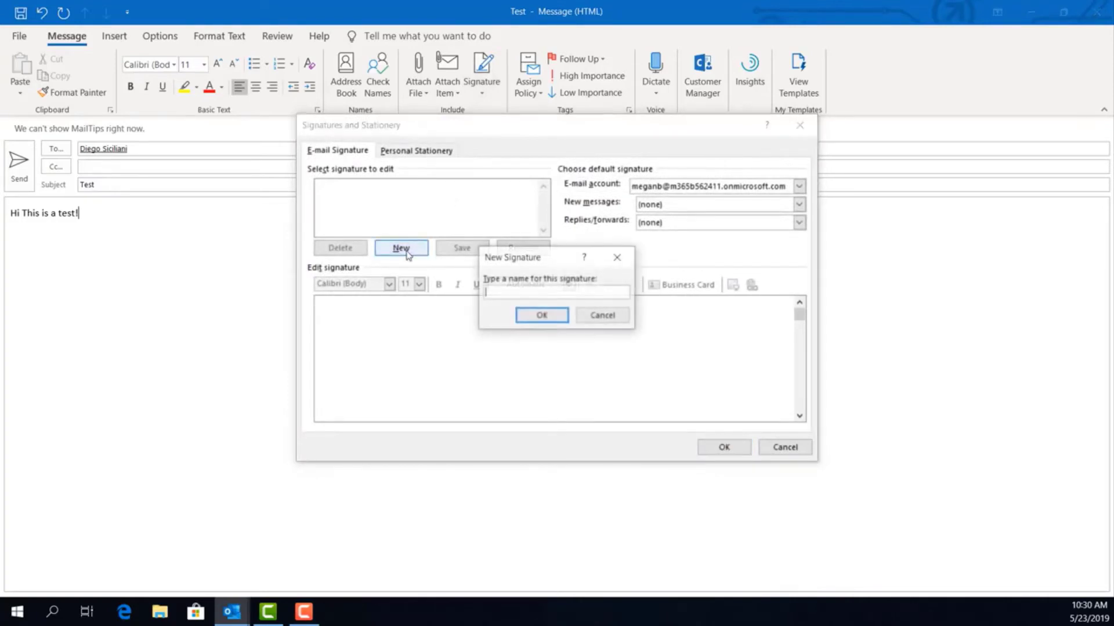
click(541, 316)
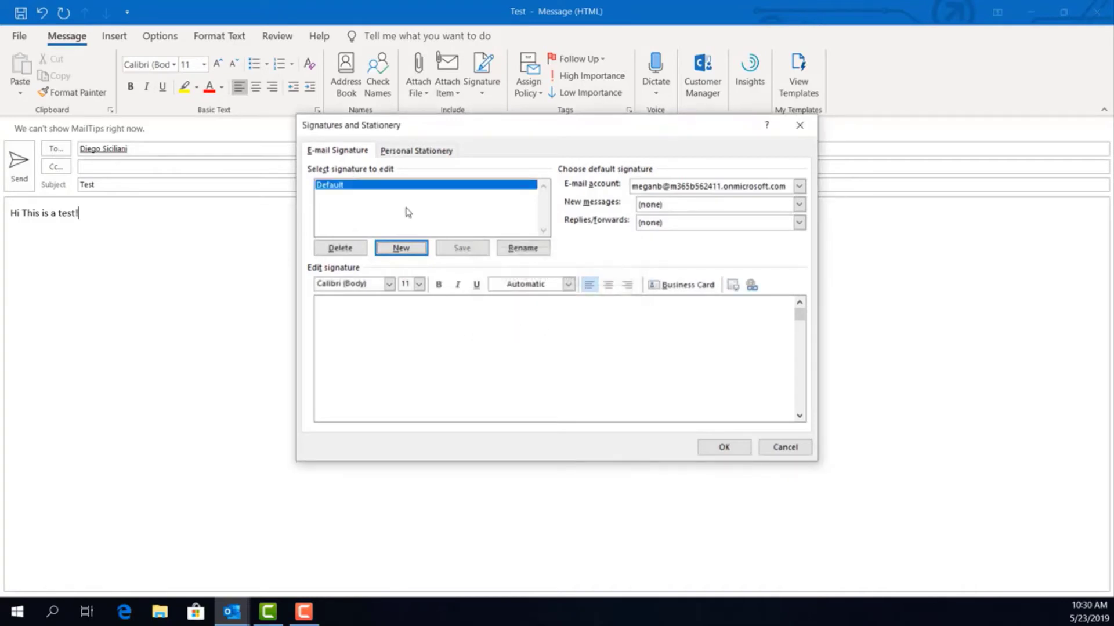
Step: Fill the Default signature with "Thank you!", the sender's first name and "All-Access Infotech" on separate lines, and save it
click(429, 333)
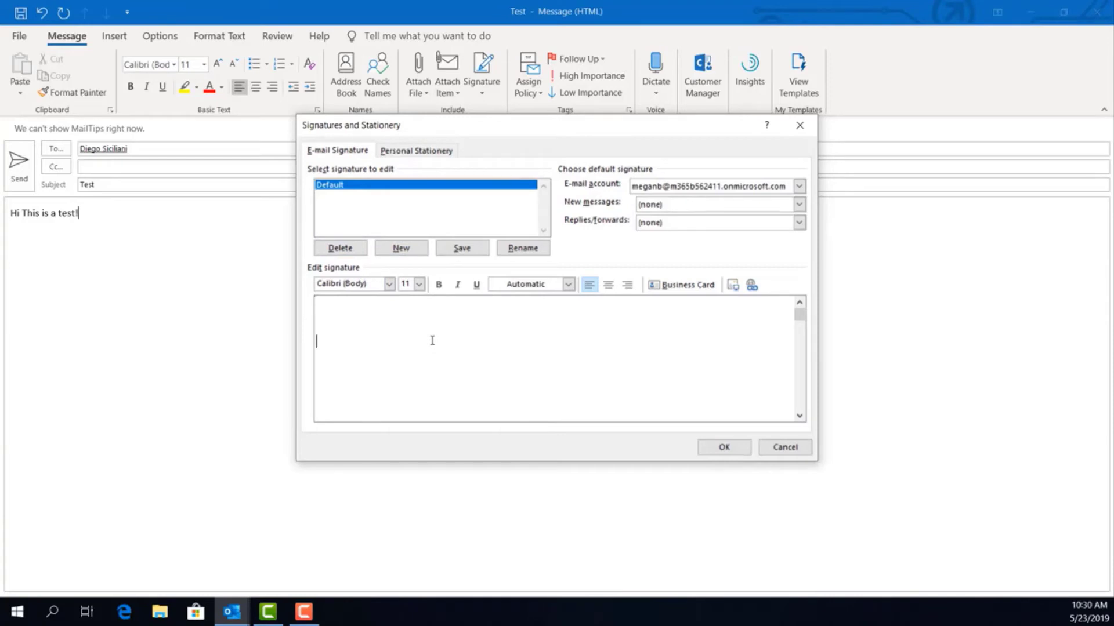
text(Thank you!  )
text(Megan )
text(All-Access Infotech)
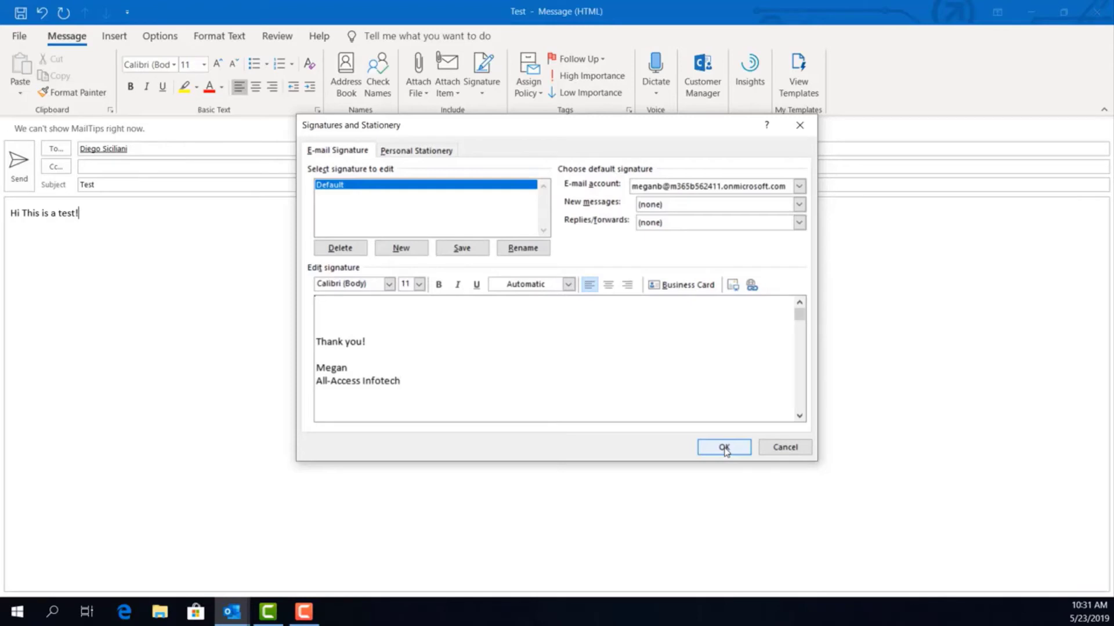
click(724, 448)
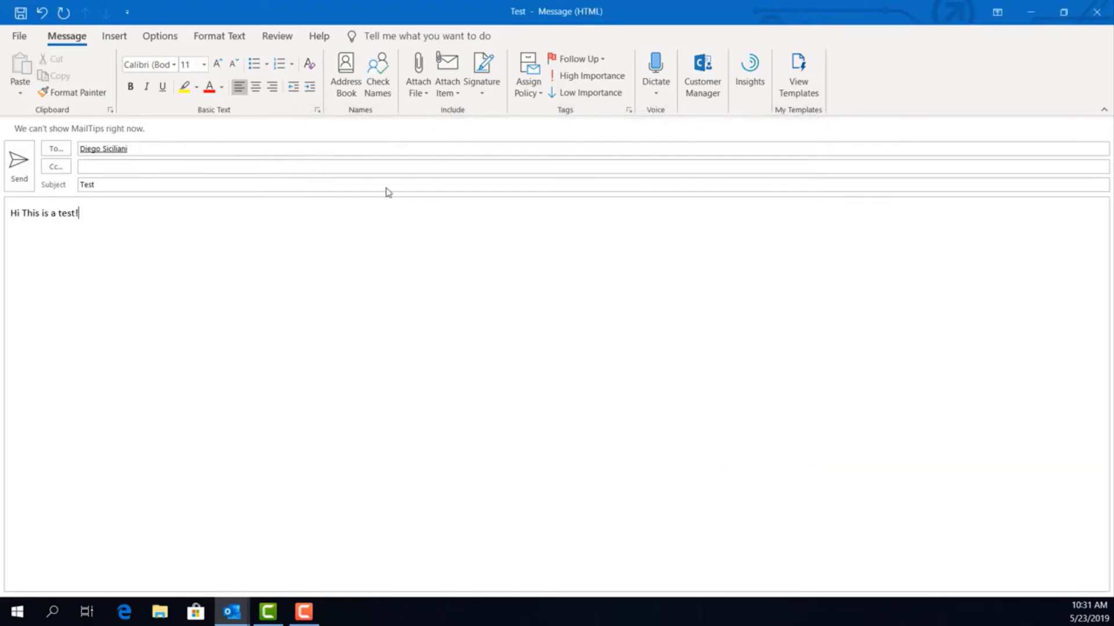
Step: Insert the Default signature into the test email and send the message
click(478, 85)
click(509, 116)
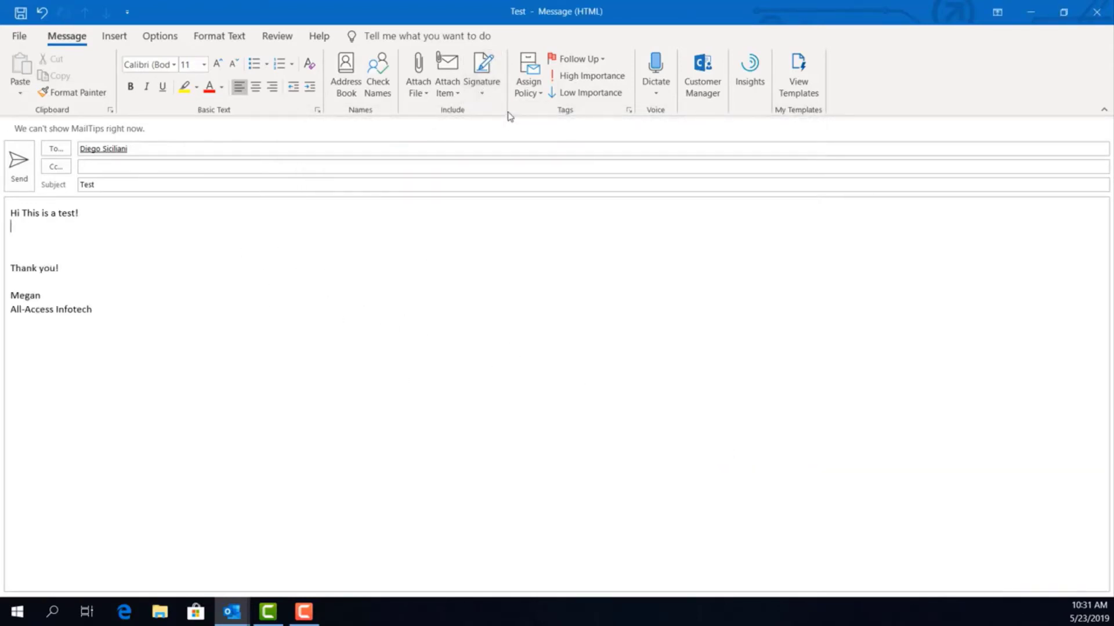
click(19, 165)
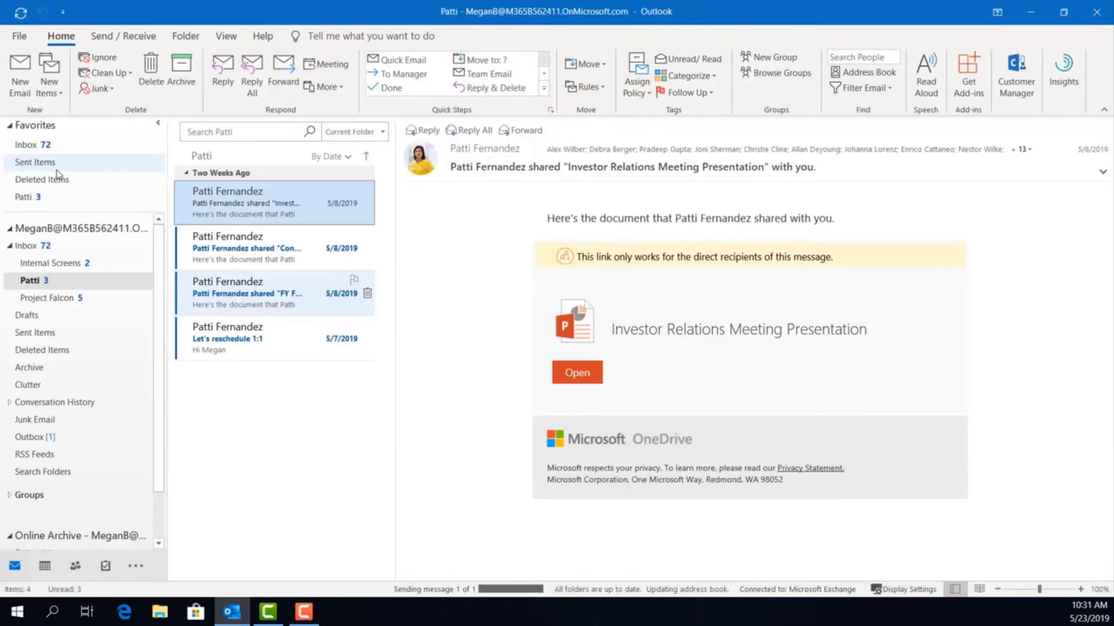
click(19, 74)
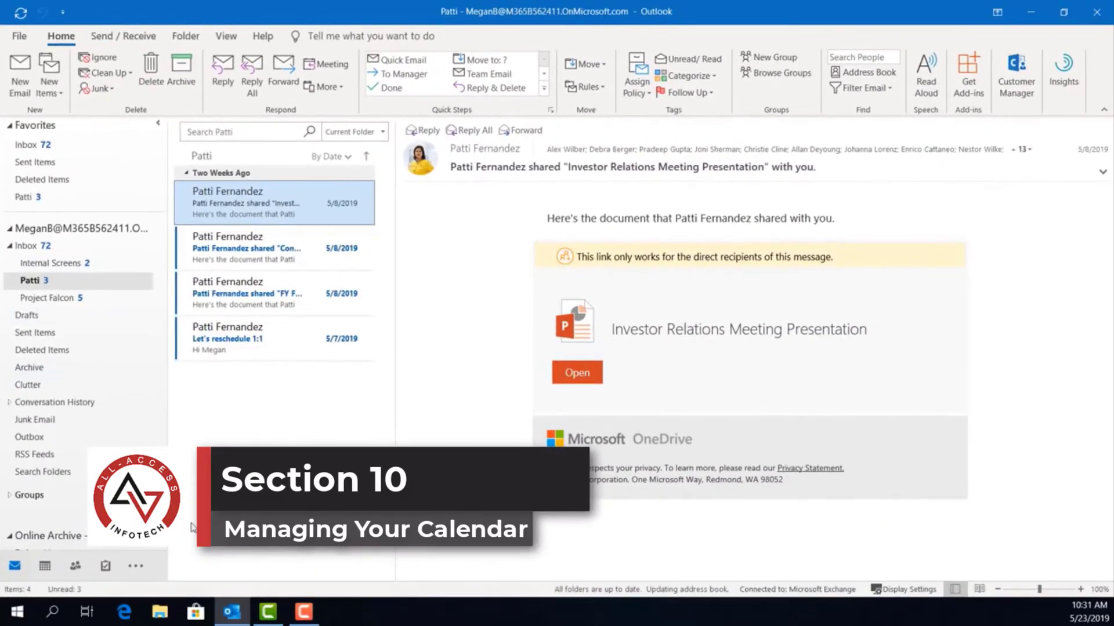
Step: Switch to the calendar and preview the details of the meetings on Monday, April 29
click(45, 566)
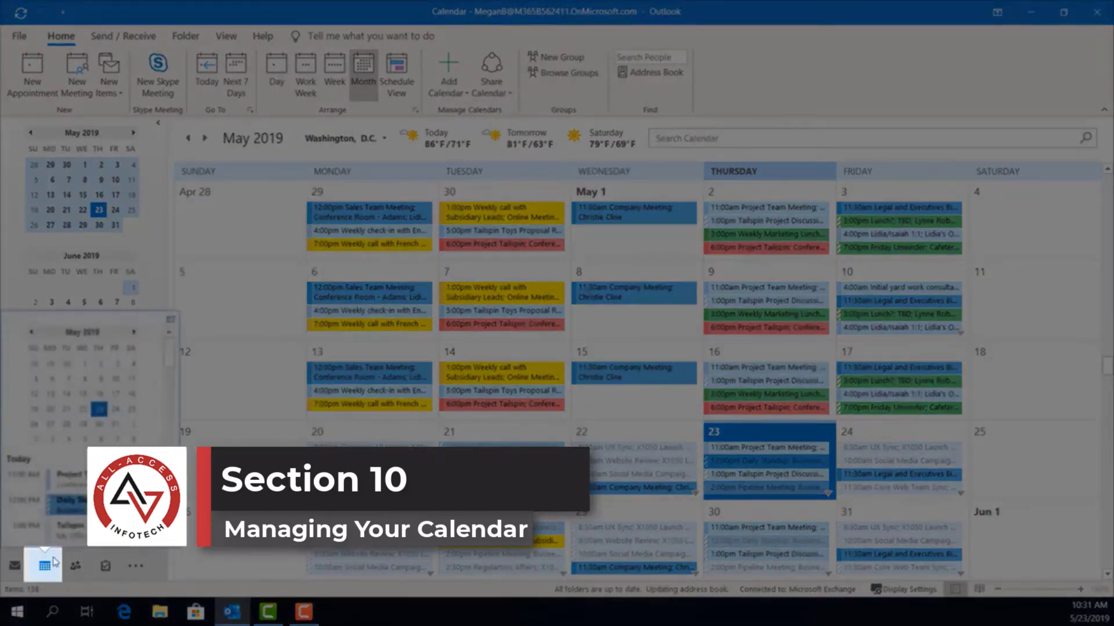
mouse_move(76, 566)
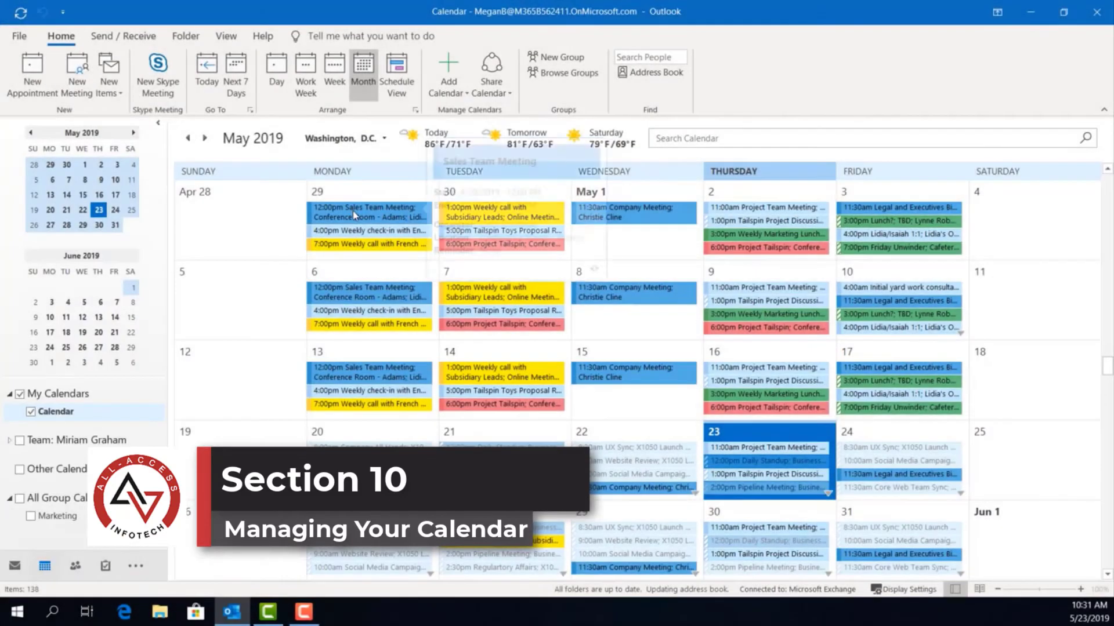
mouse_move(355, 218)
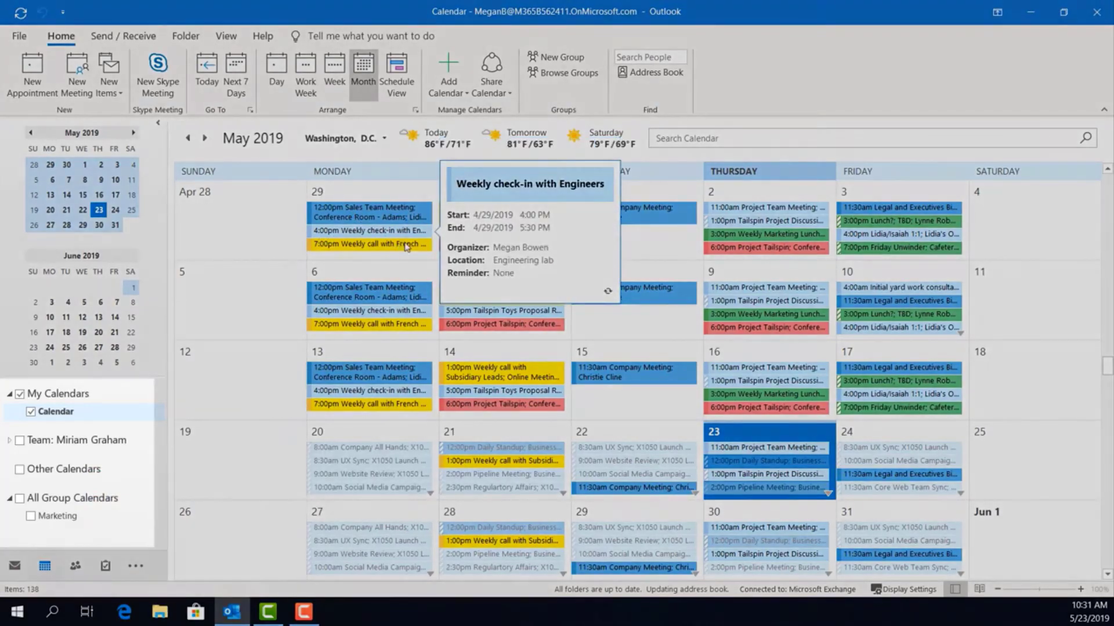
mouse_move(348, 244)
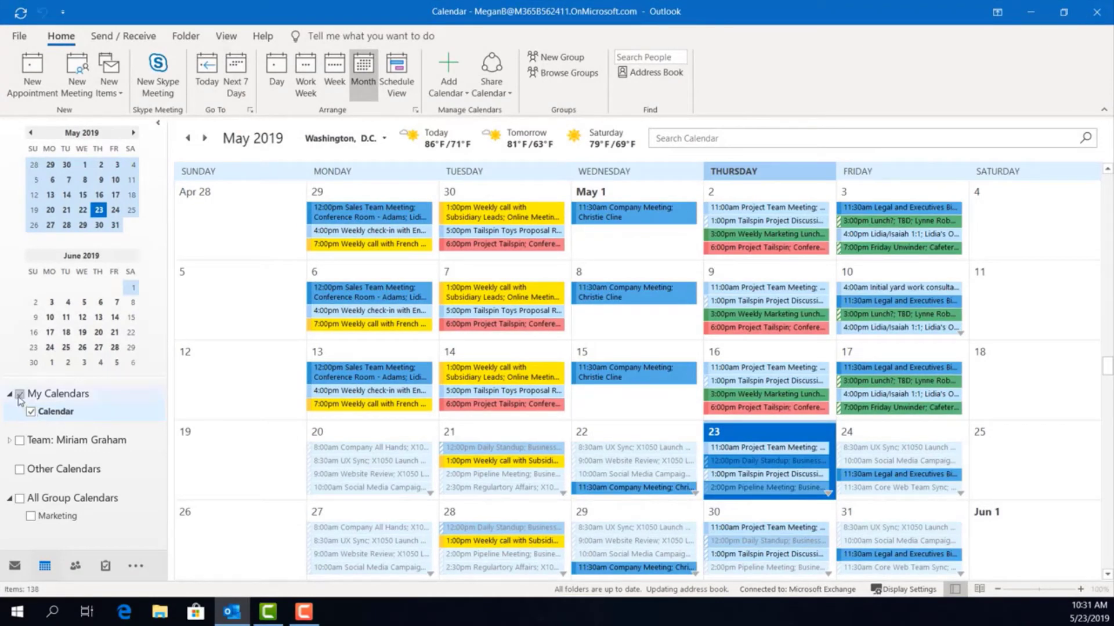
Step: Show the team's calendars alongside the main calendar to compare schedules, and hide them again
click(20, 440)
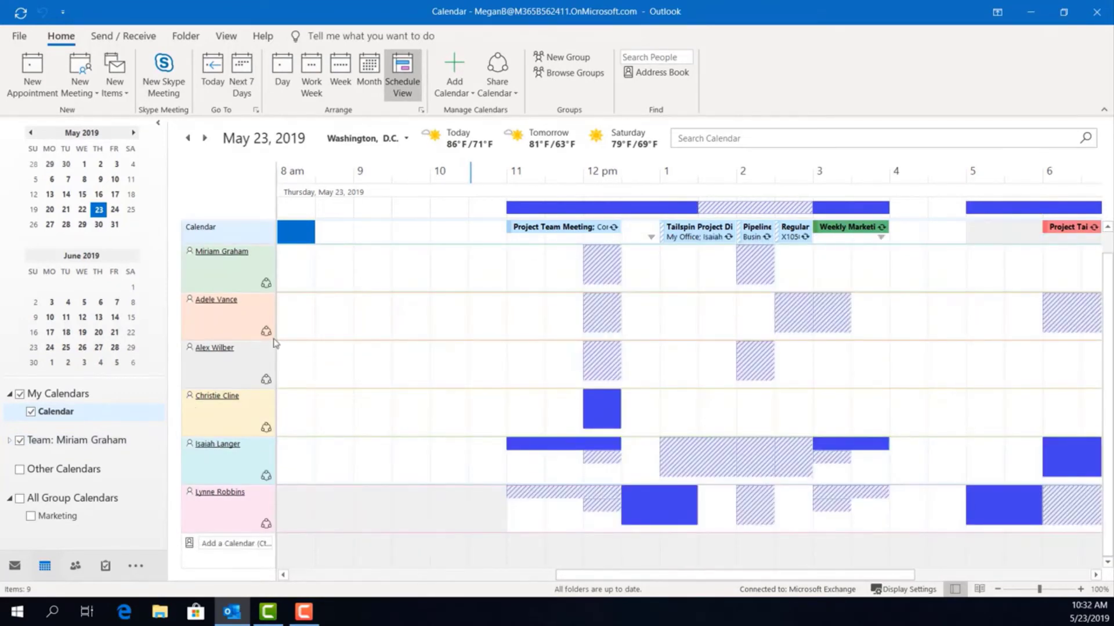
click(19, 440)
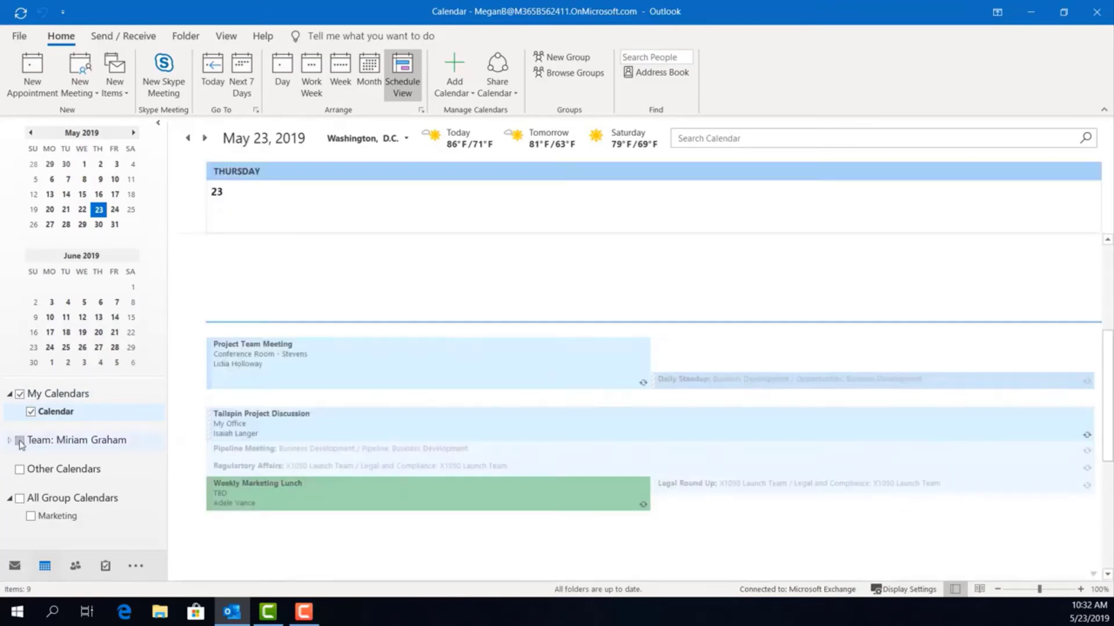
Step: Show the Marketing group calendar beside the main calendar, overlay the two for comparison, and close the Marketing calendar
click(38, 516)
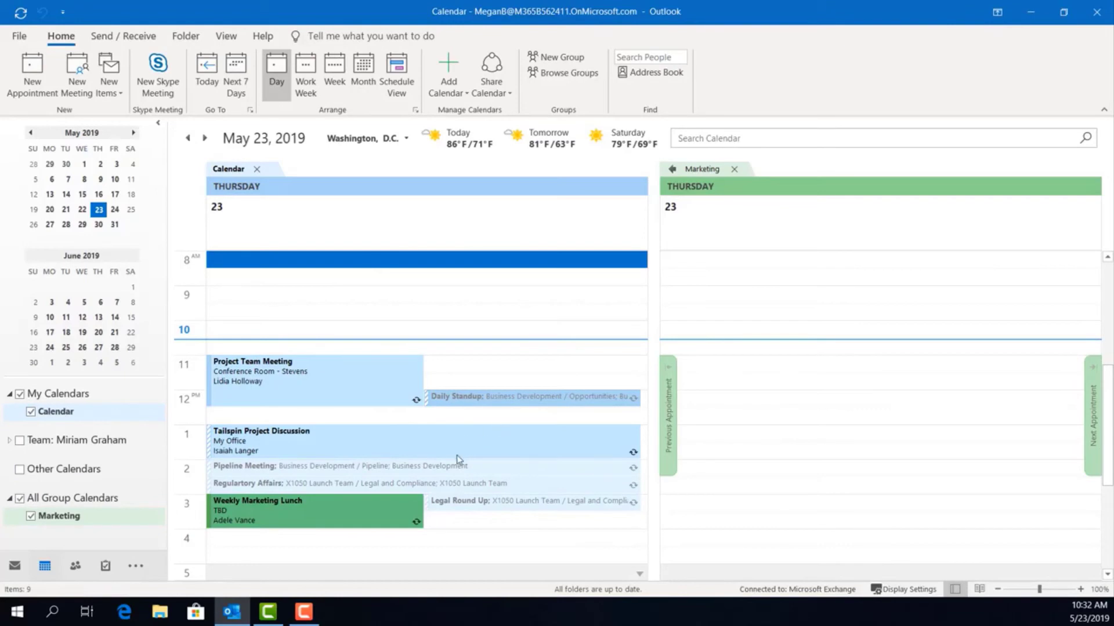
scroll(853, 380, down, 1)
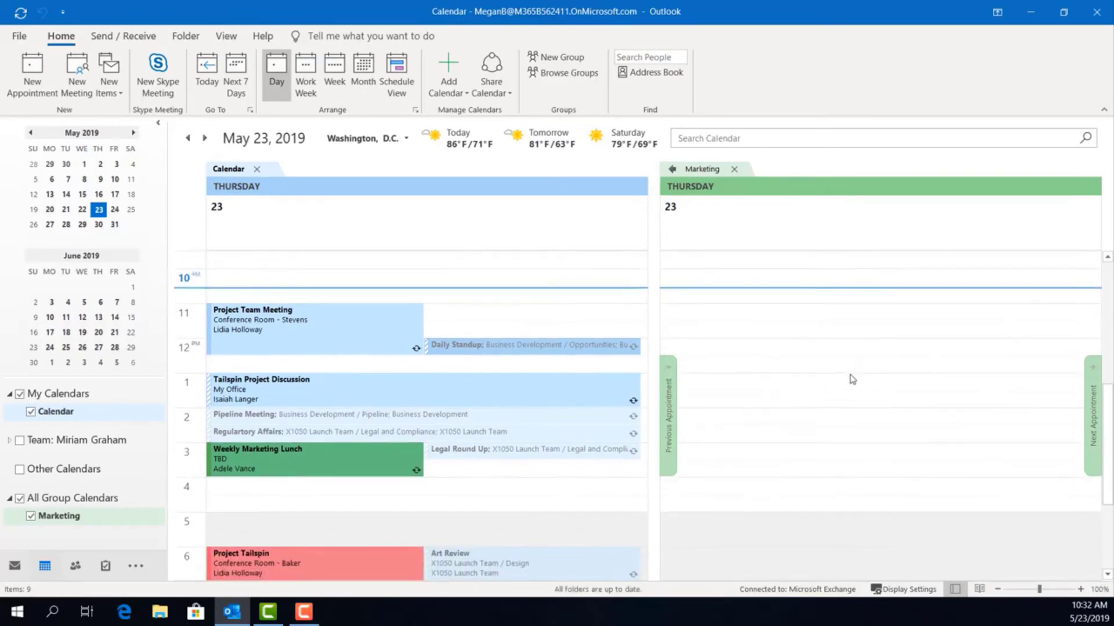
scroll(771, 380, up, 3)
click(673, 174)
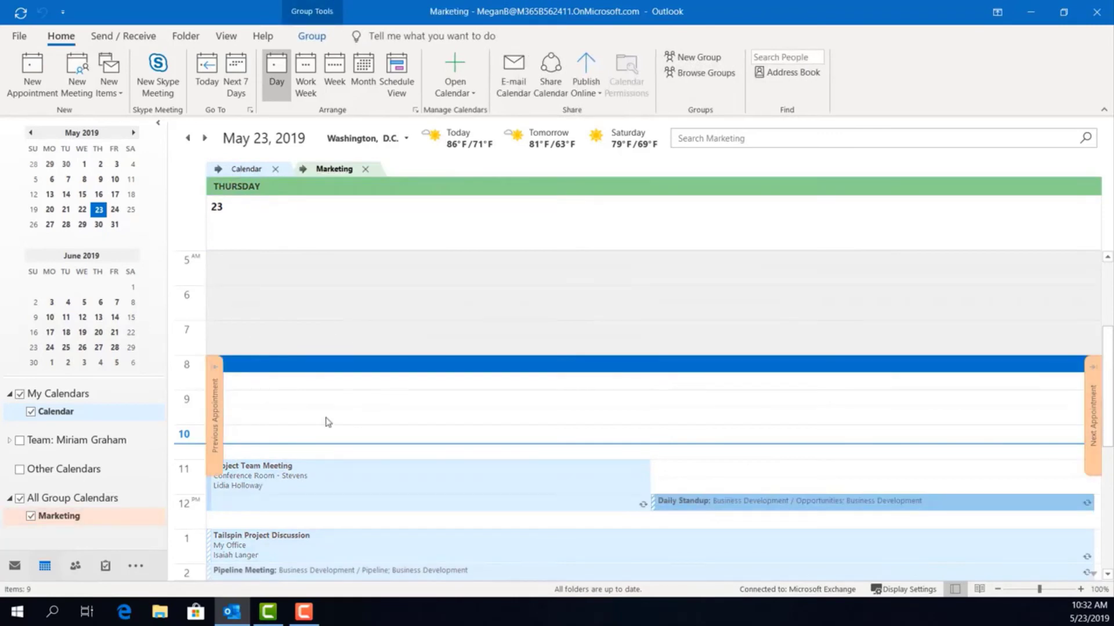
click(234, 170)
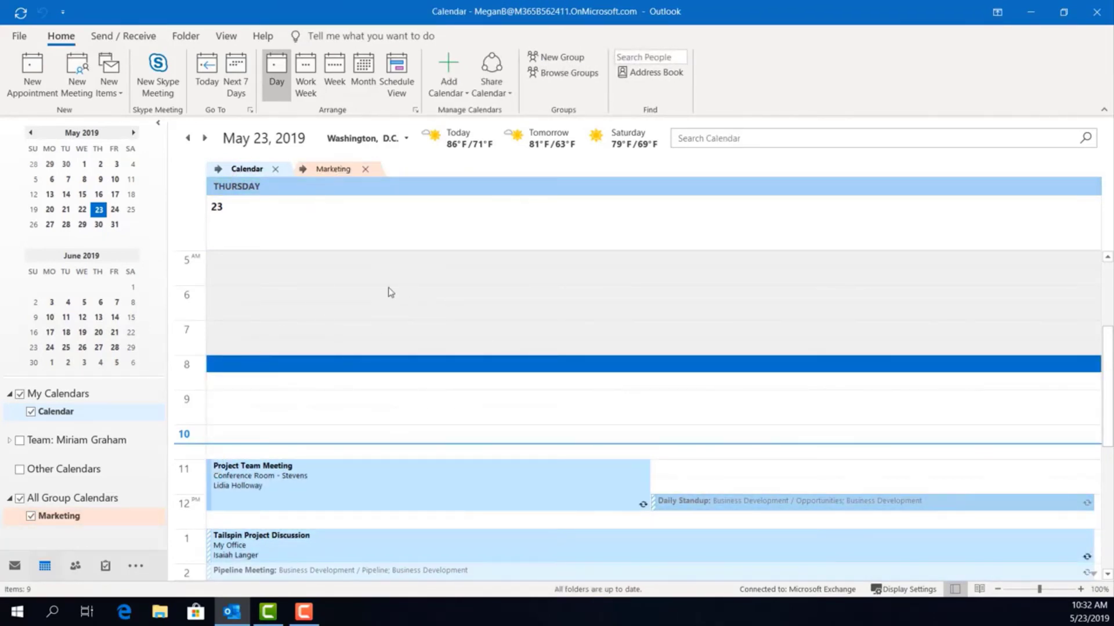
click(364, 169)
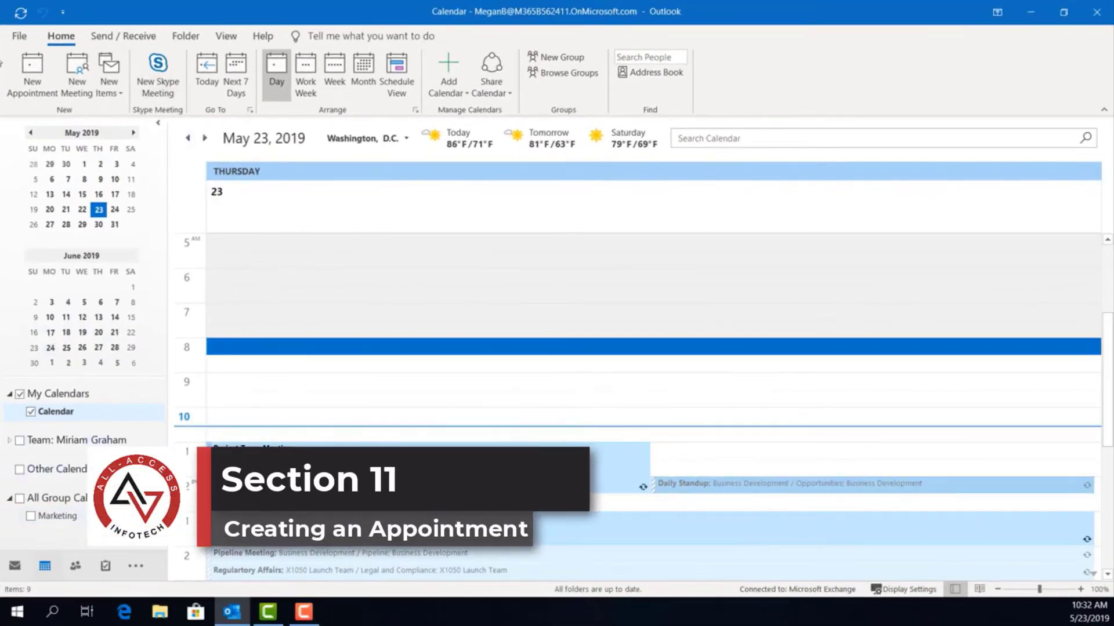
Step: Create a new appointment with the subject "test" on 5/23/2019, starting at 9:30 AM
click(40, 82)
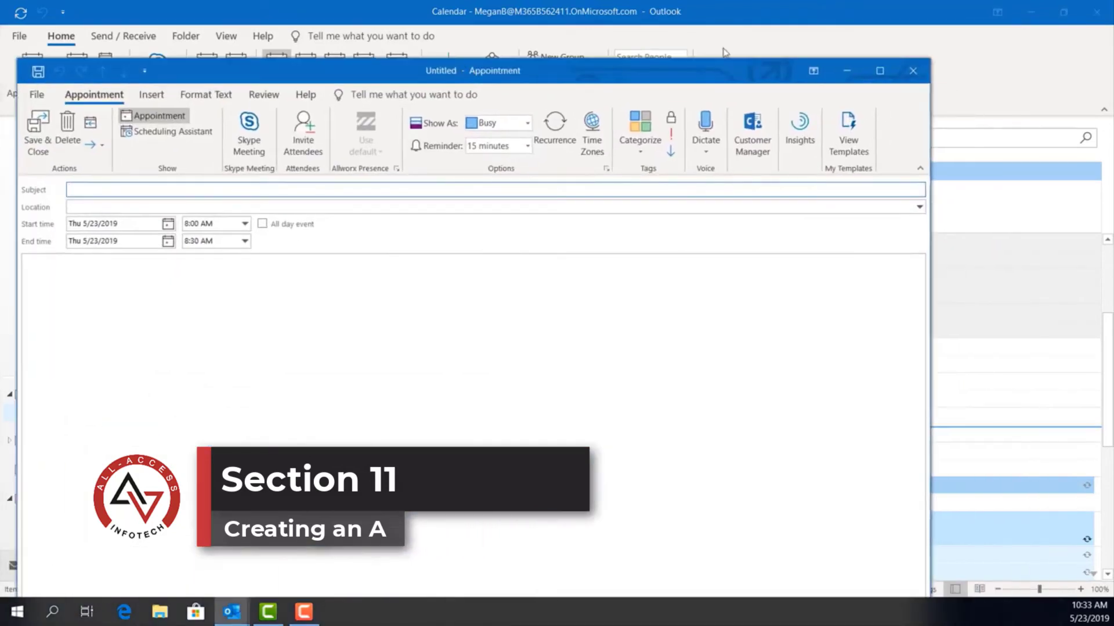
click(880, 70)
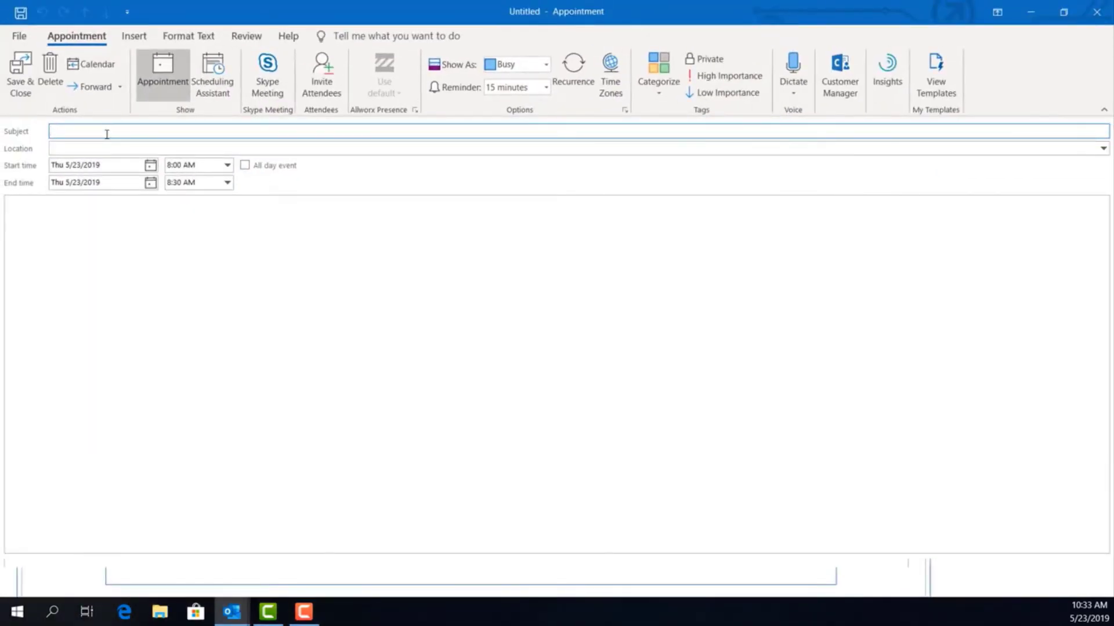
text(test)
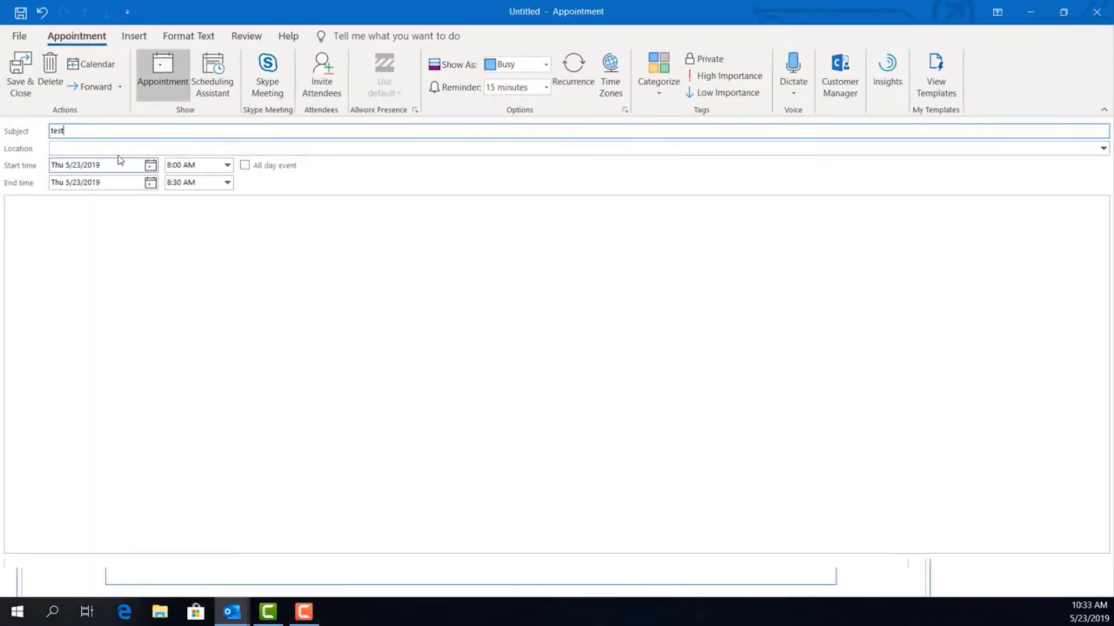
click(227, 166)
click(194, 219)
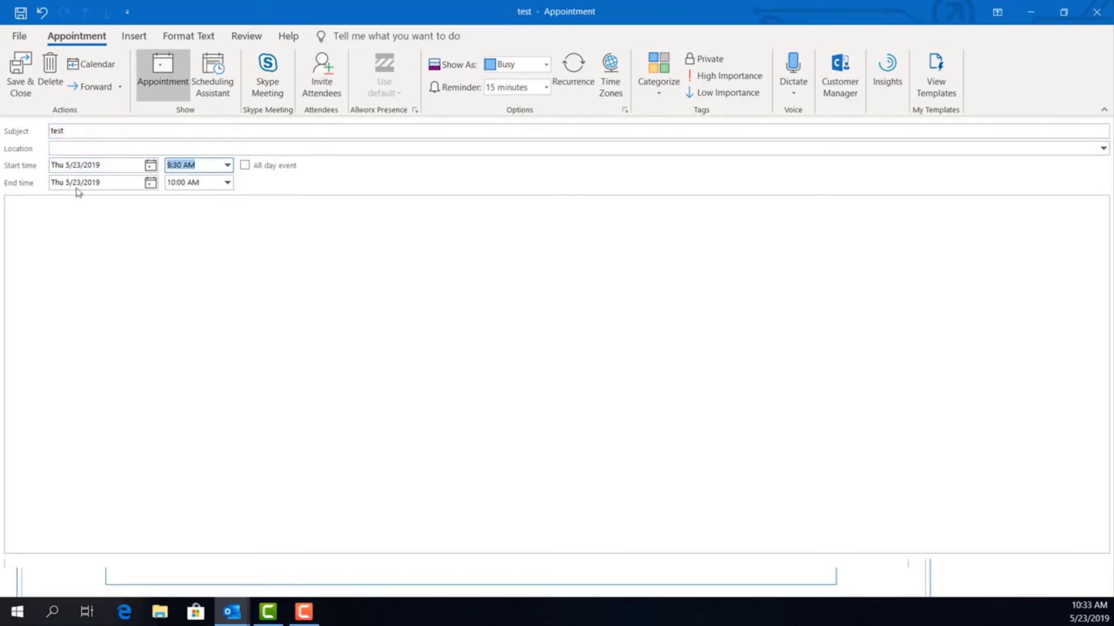
Step: Enter "test" as the appointment's body text and assign it the Blue Category
click(123, 262)
text(tes)
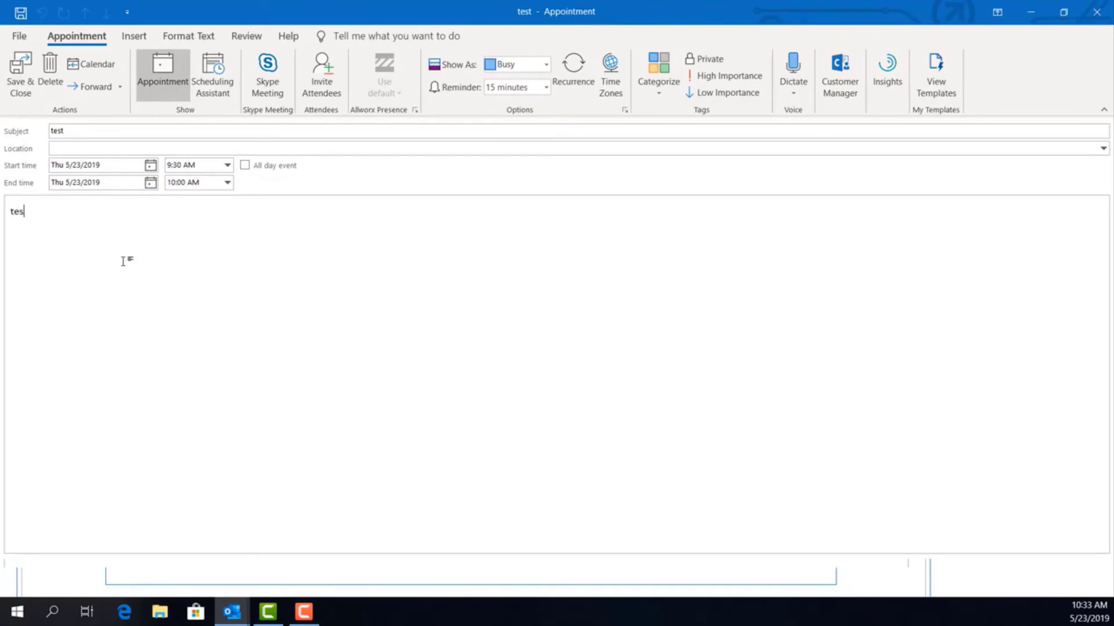
text(t)
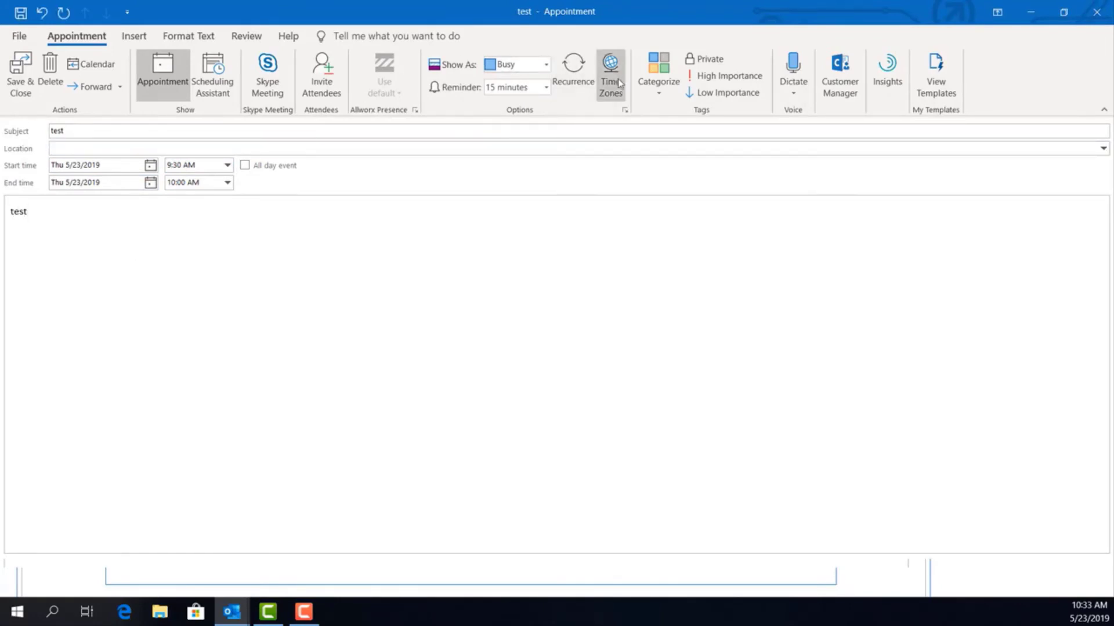
click(660, 85)
click(673, 129)
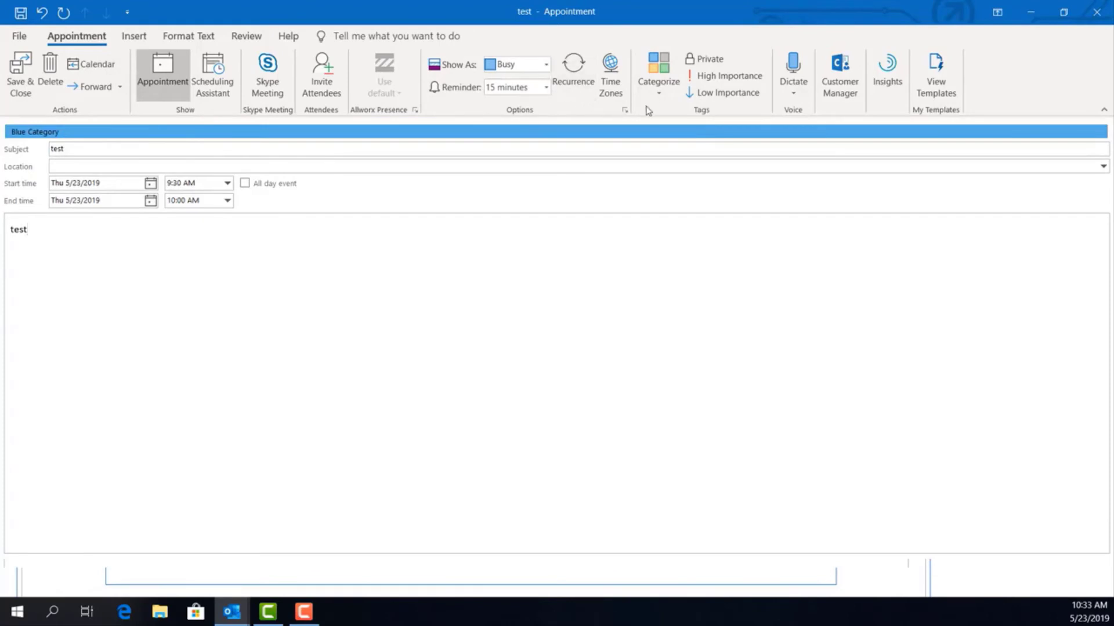
Step: Make the appointment recur weekly on Thursday from 5/23/2019 until 11/7/2019, and save and close it
click(573, 73)
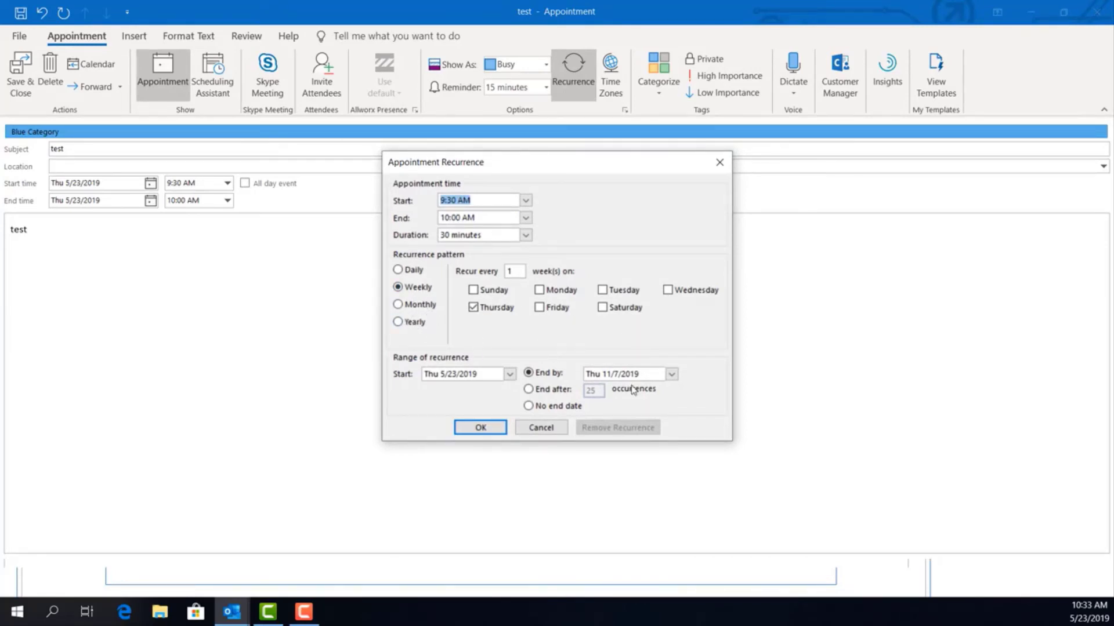
click(480, 427)
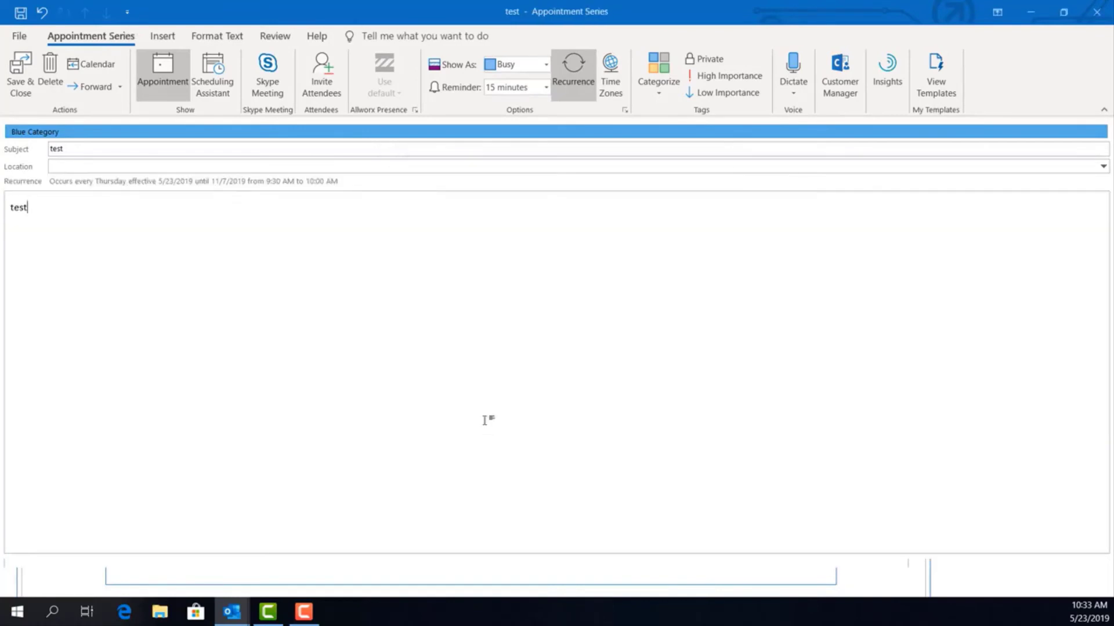
click(22, 81)
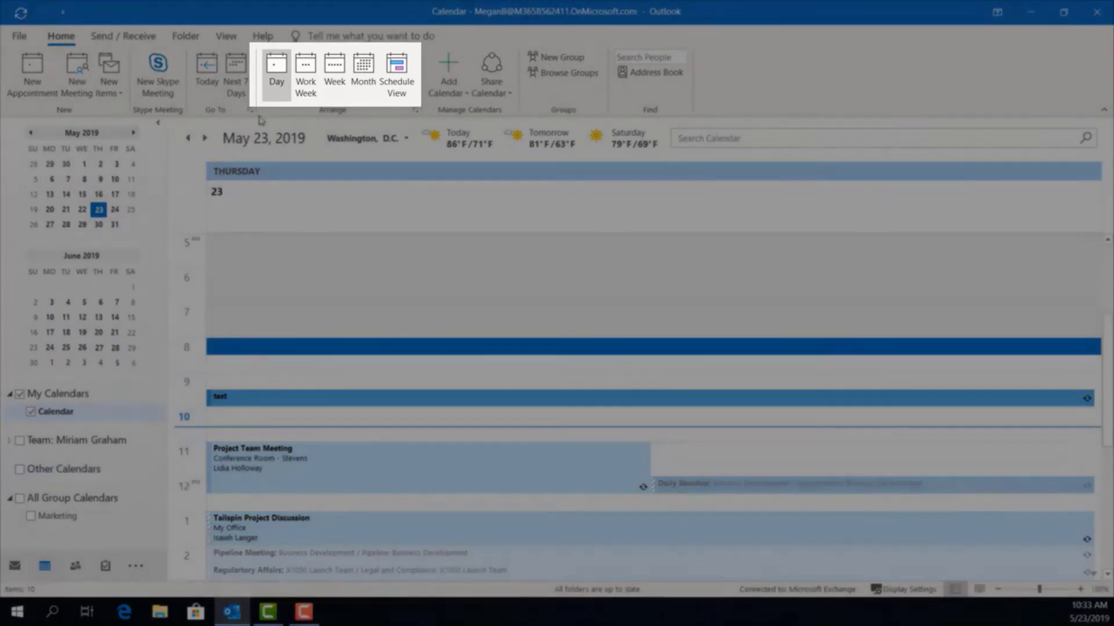
Step: Compare the calendar's Work Week, Week, Month and Schedule views, ending on the Month view
click(310, 77)
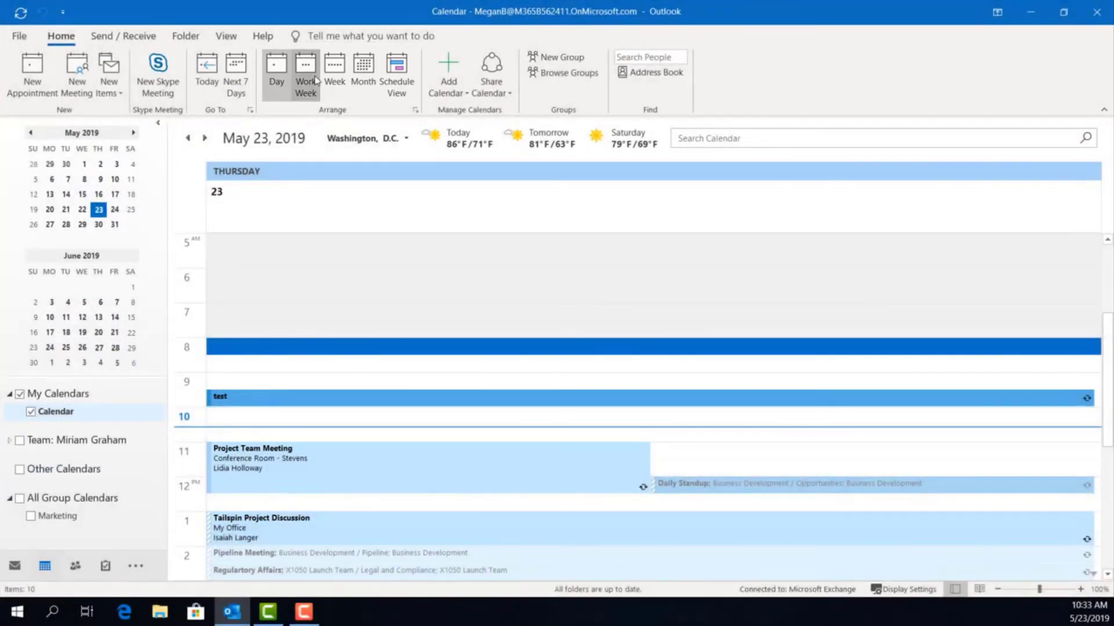
click(335, 72)
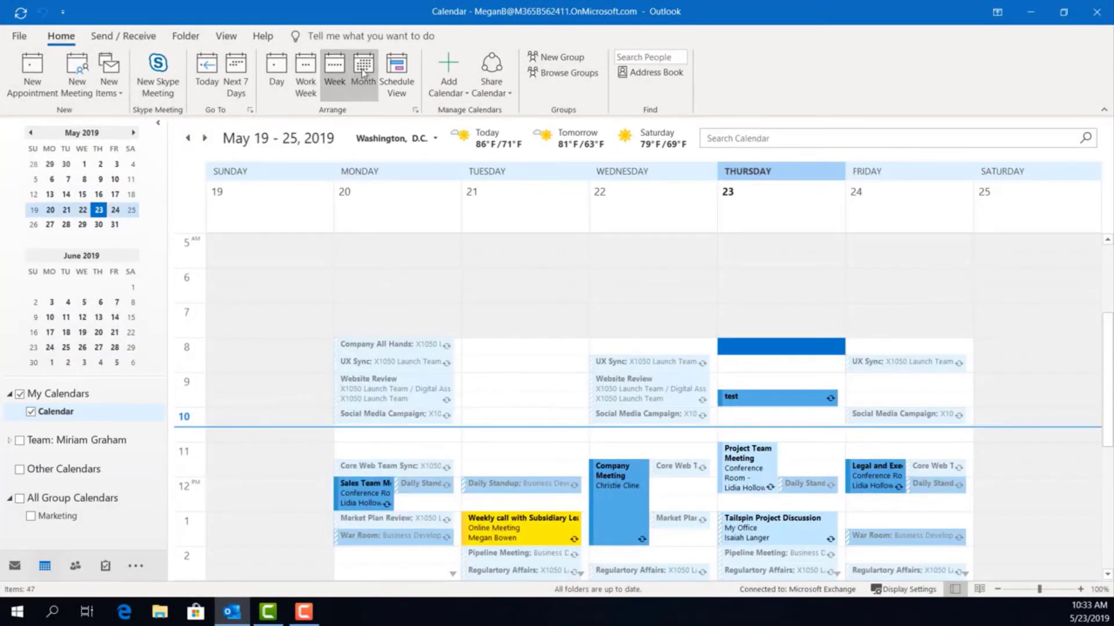
click(363, 76)
click(388, 87)
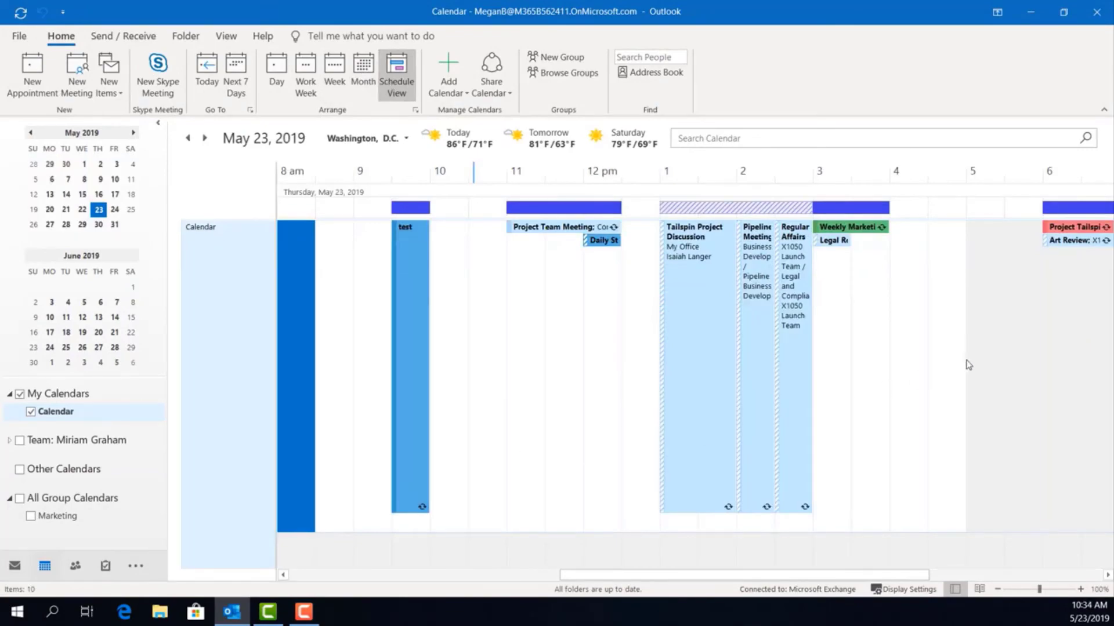
click(363, 84)
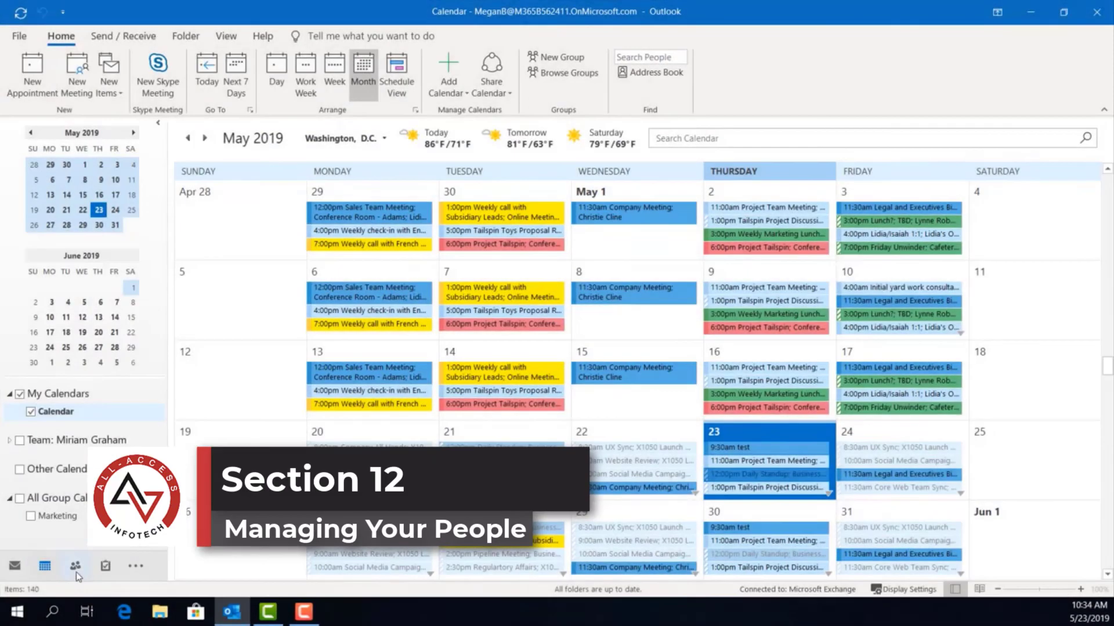
Step: Switch to the People section and browse through the contact list
click(76, 566)
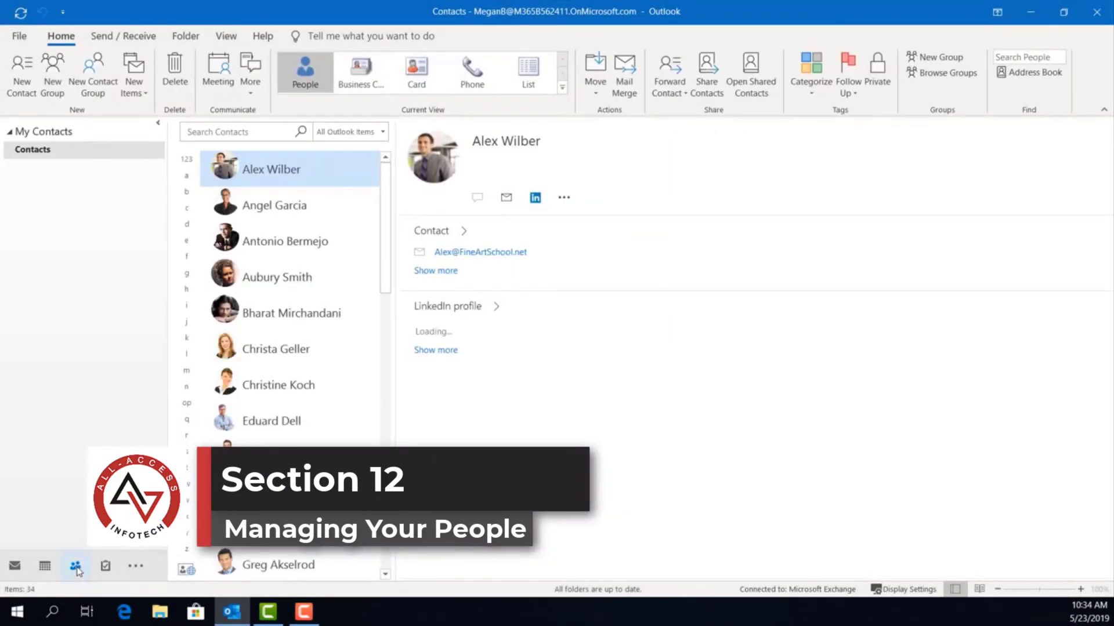
scroll(286, 305, down, 5)
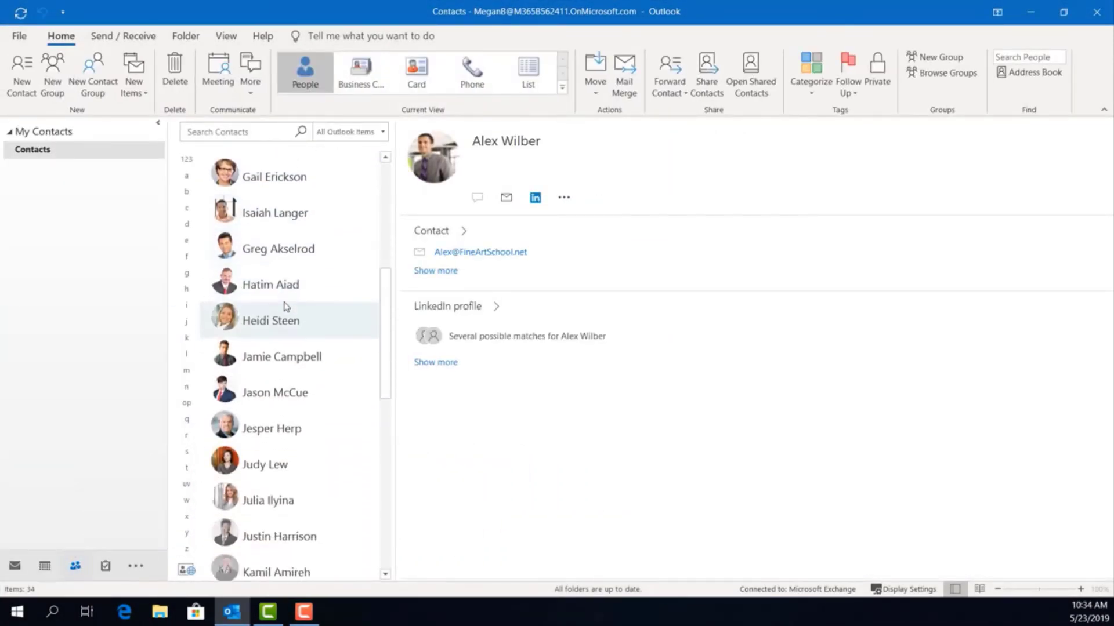
scroll(287, 307, down, 3)
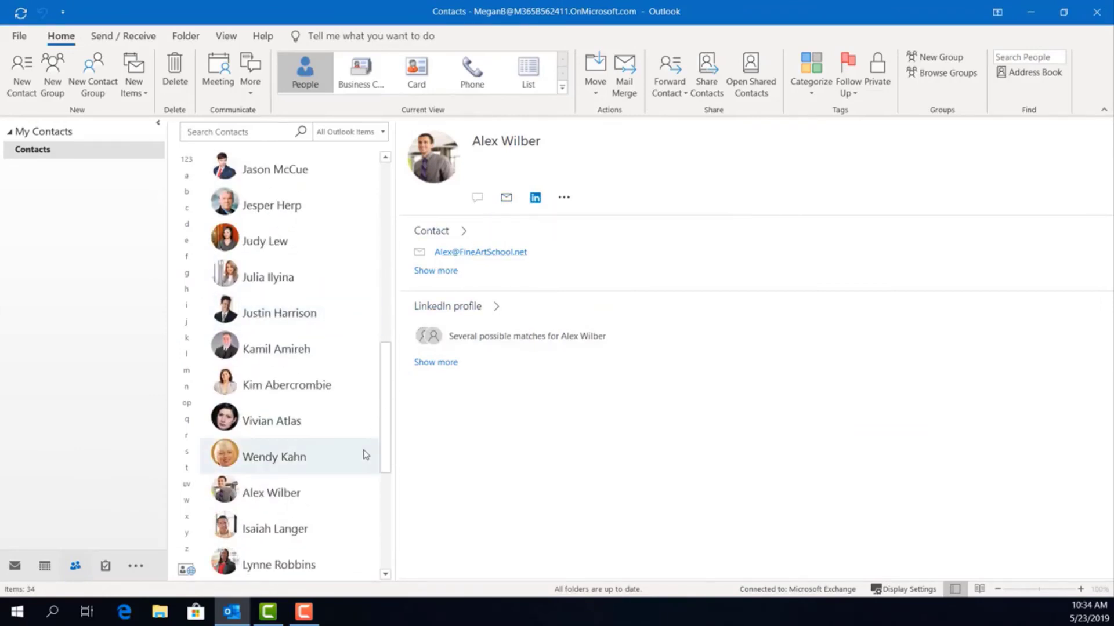
Step: Share the Contacts folder with a colleague by entering their name as recipient and sending the sharing invitation
right_click(35, 152)
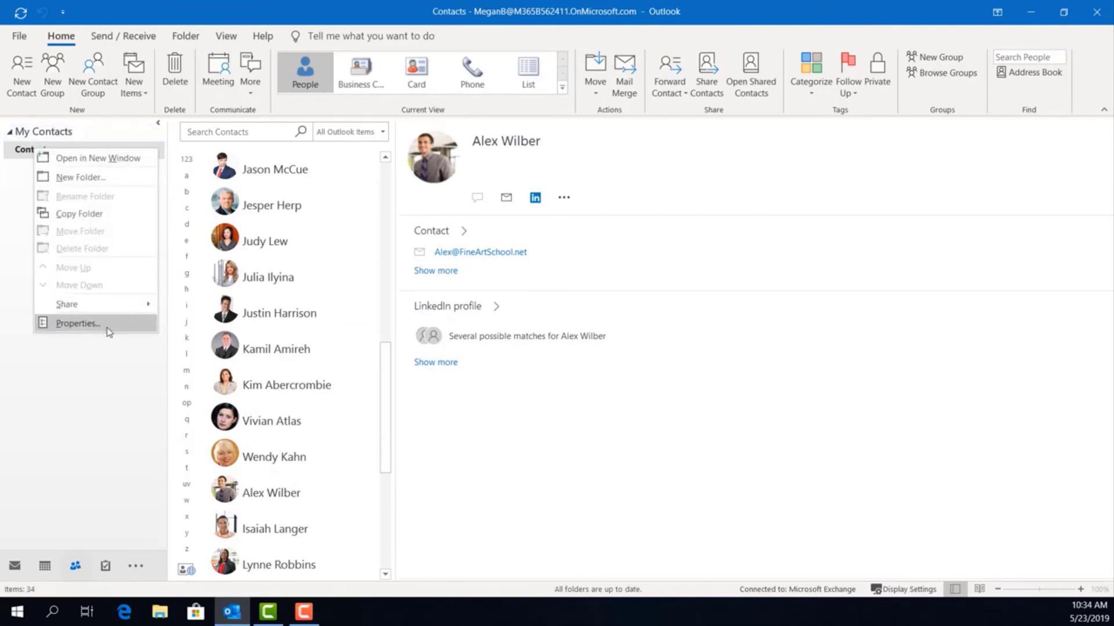
mouse_move(114, 304)
click(211, 315)
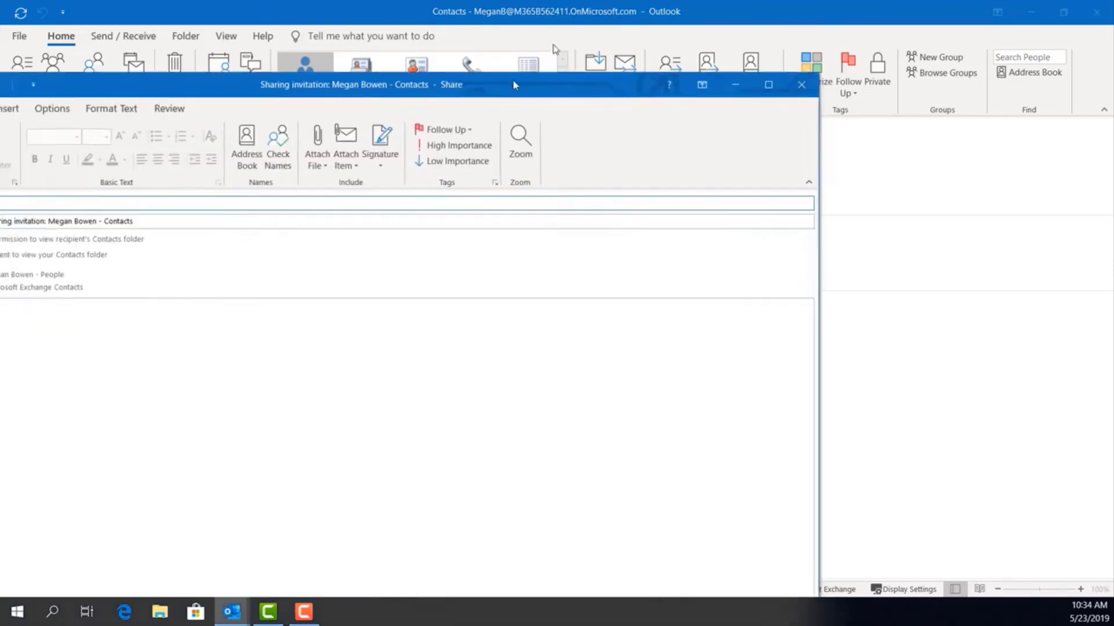
text(Diego Siciliani)
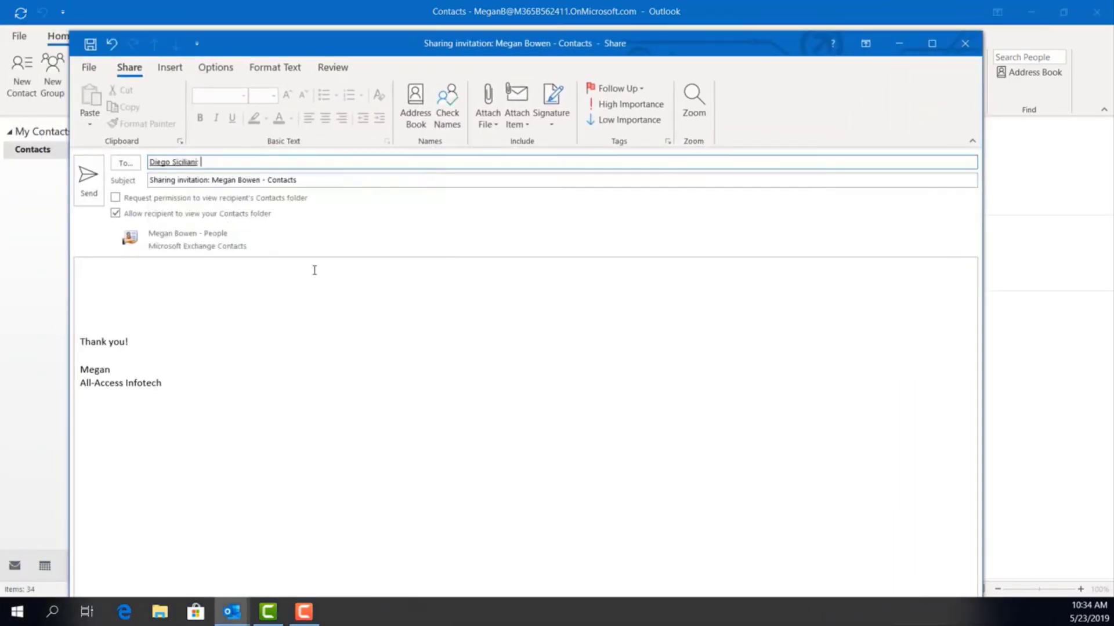
click(89, 191)
click(555, 407)
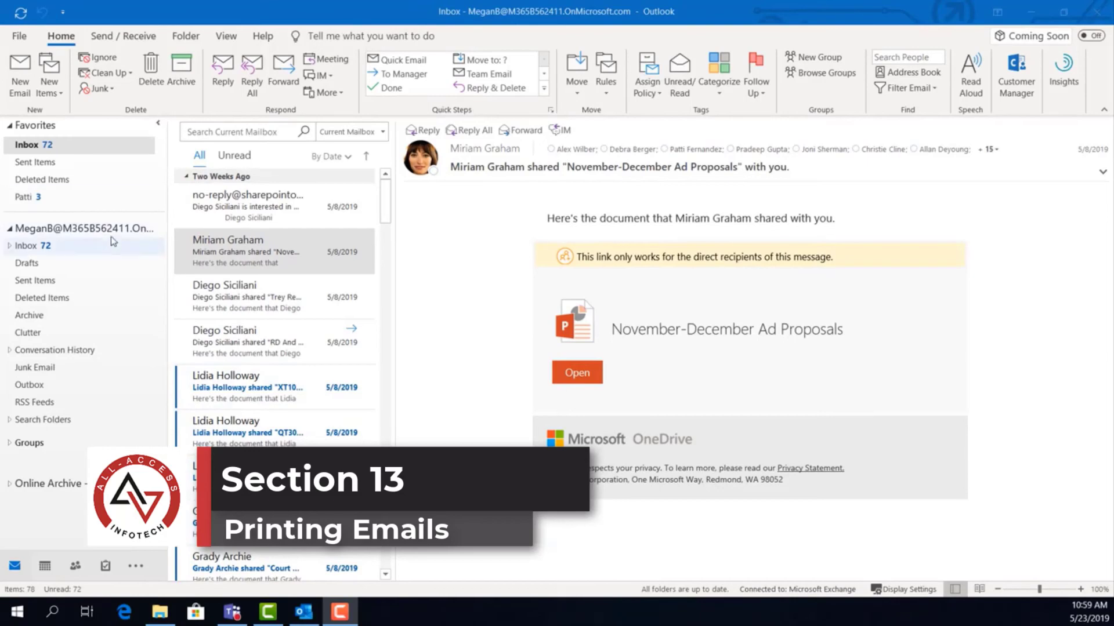
Step: Look through the Inbox messages and select the one sharing "CSAT Surbey Legal Release"
click(246, 301)
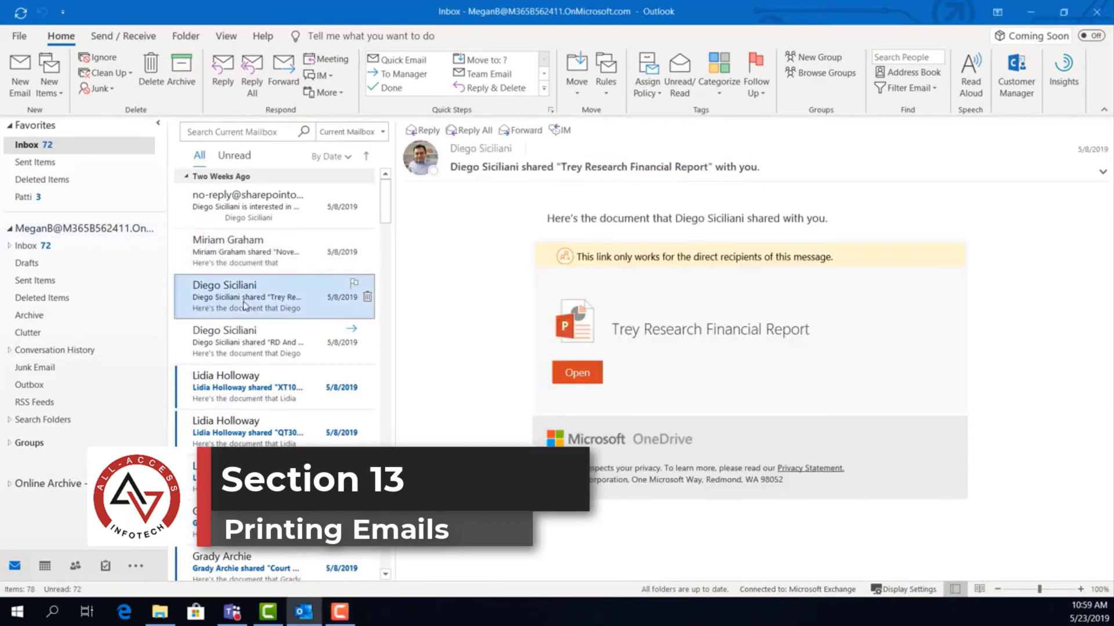
scroll(234, 345, down, 2)
click(235, 345)
scroll(237, 377, down, 2)
scroll(235, 383, down, 3)
click(235, 384)
scroll(235, 384, down, 3)
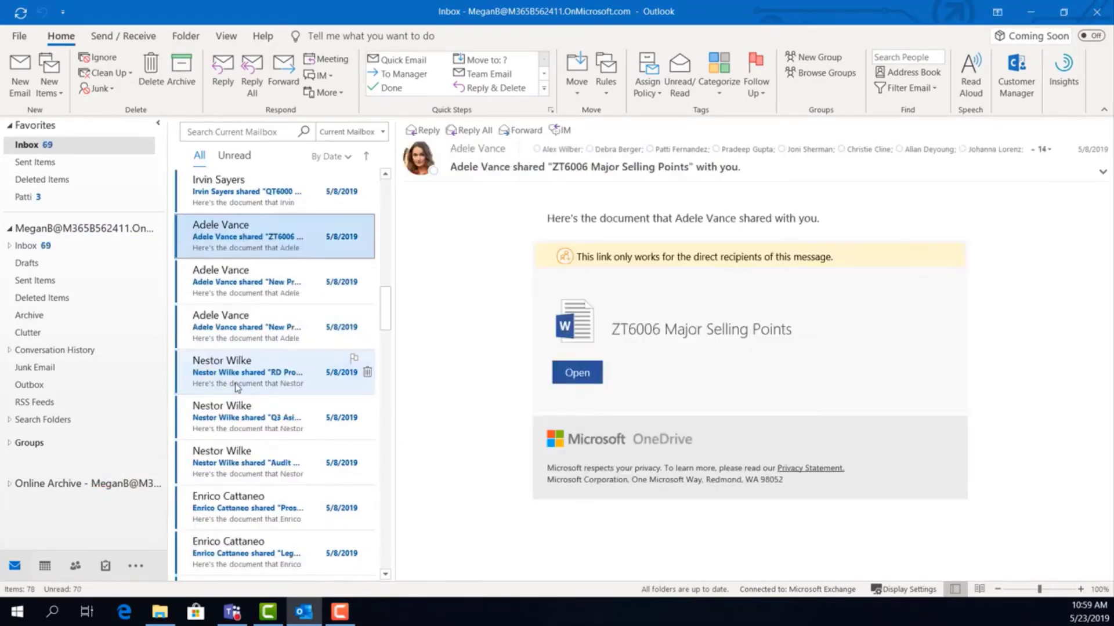
click(235, 384)
scroll(235, 383, down, 2)
click(236, 384)
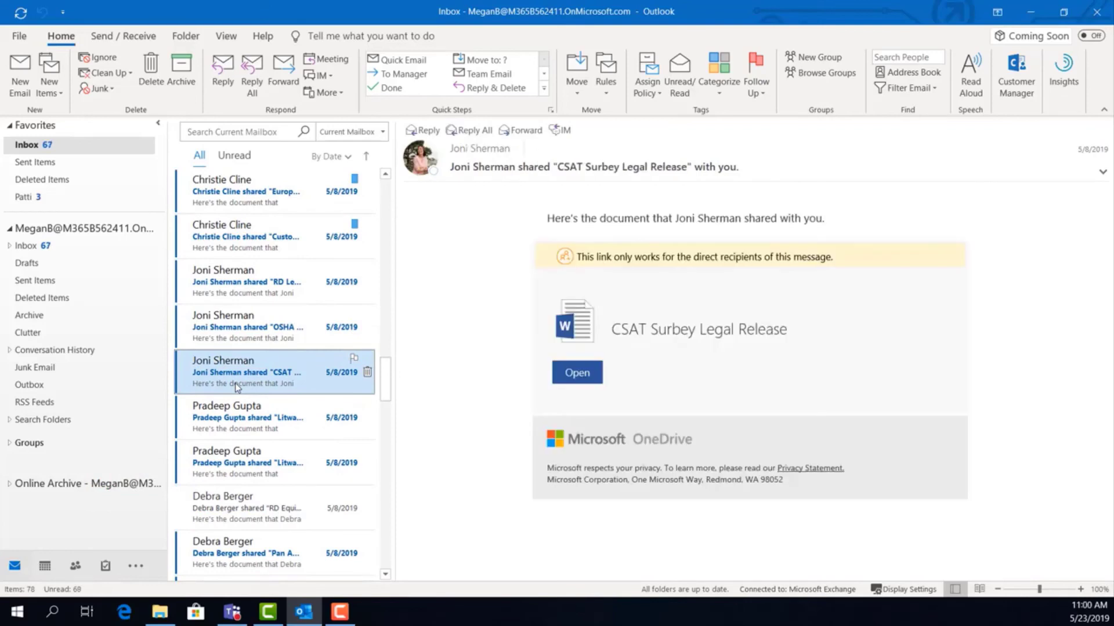
Step: Open the print options for the selected email
click(15, 44)
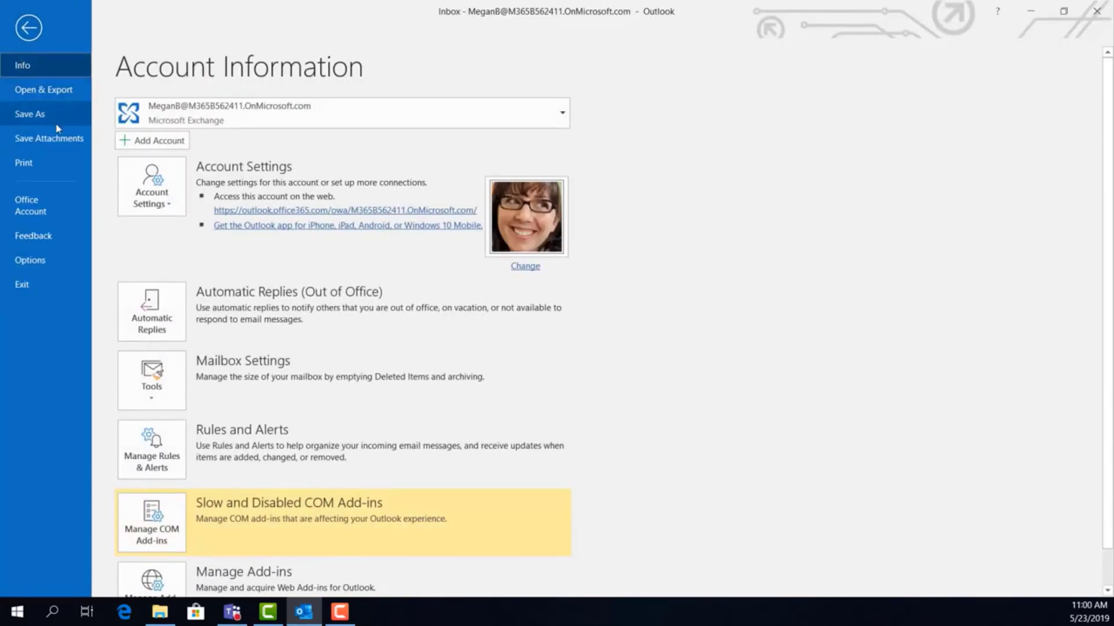
click(29, 167)
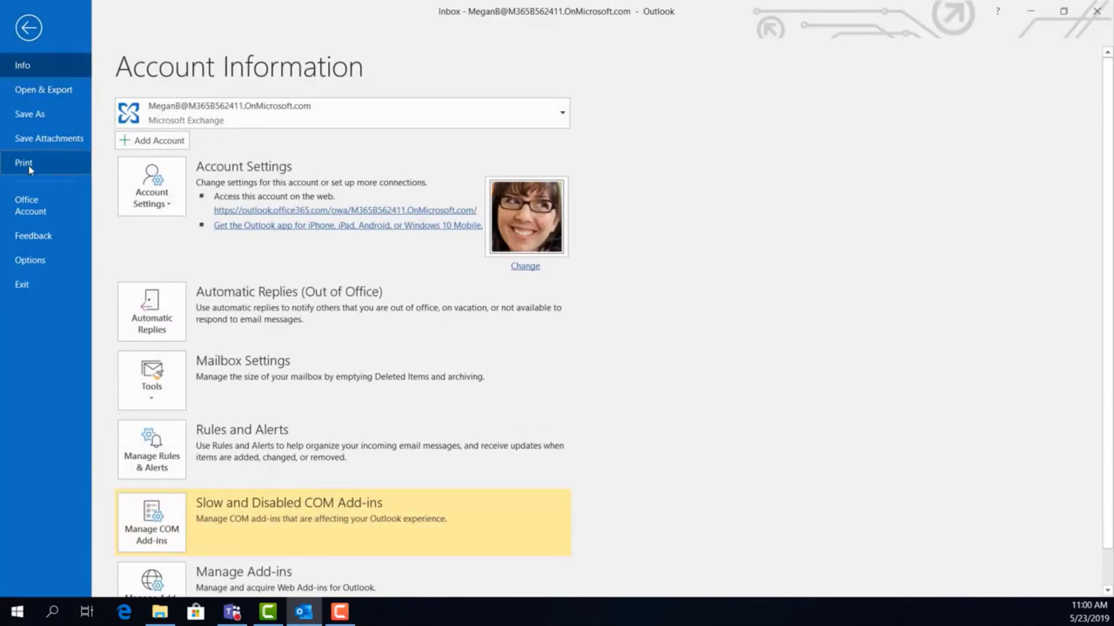